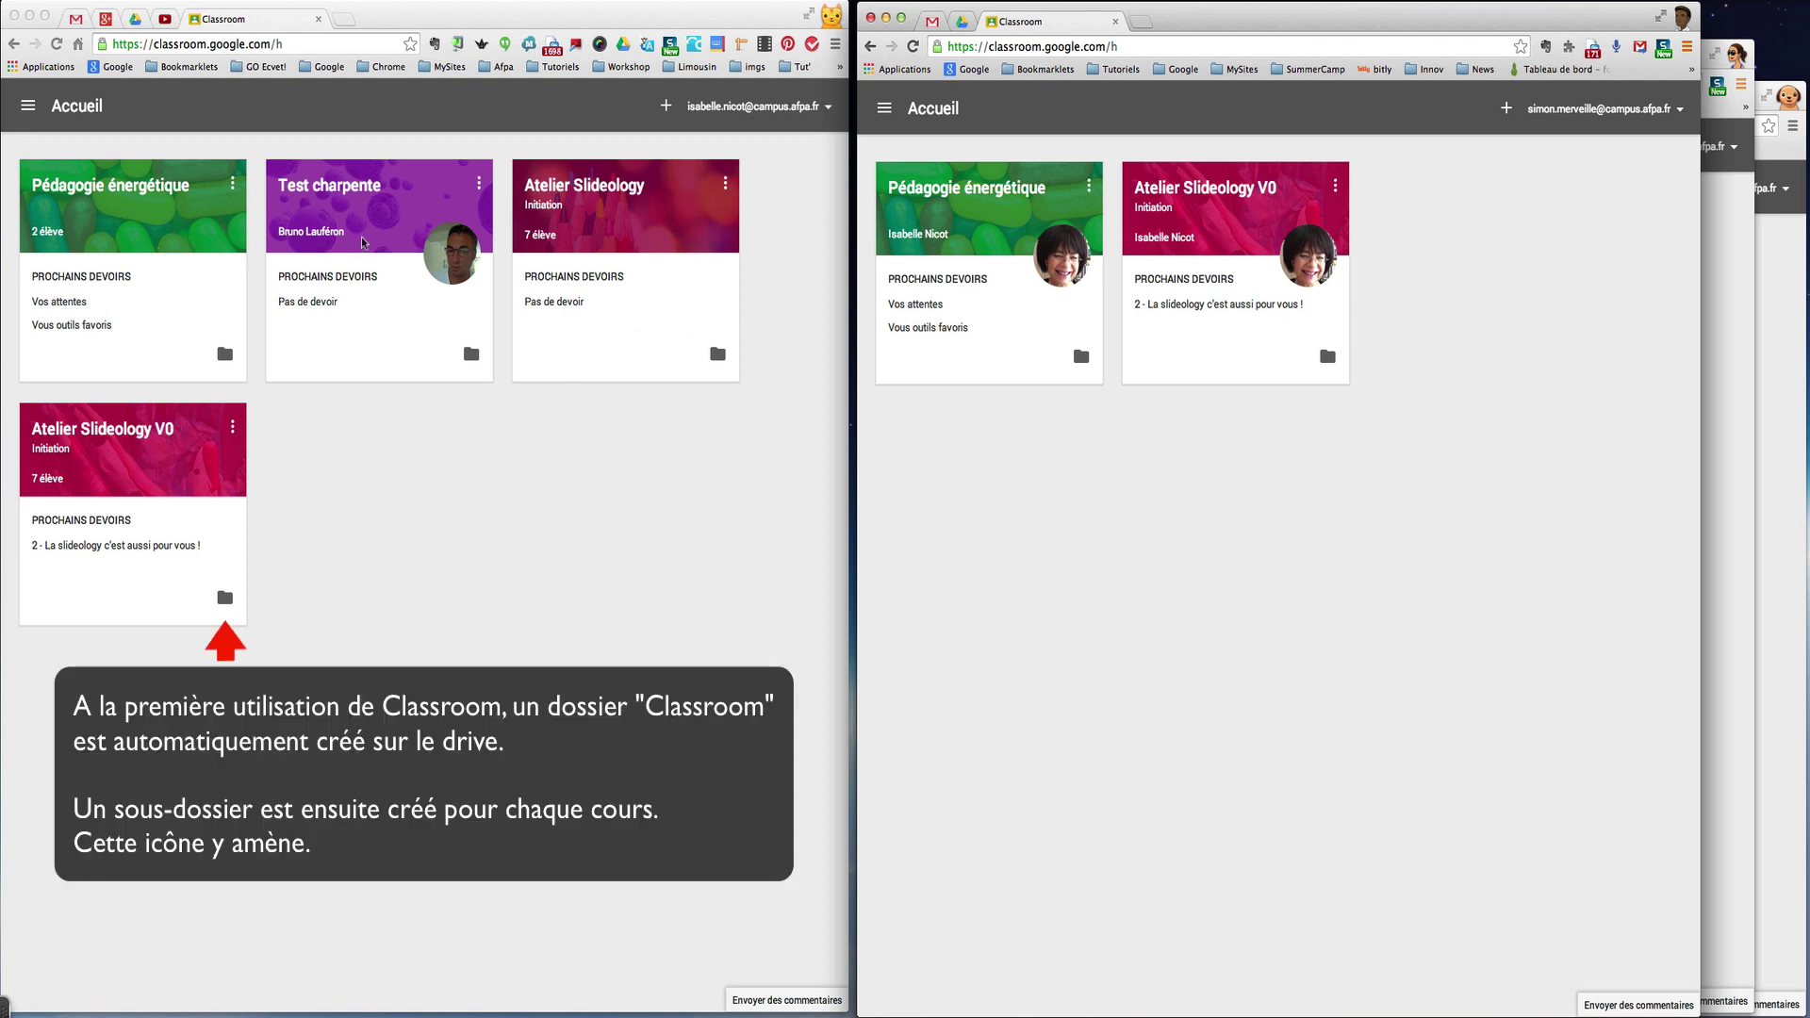
- Examine the options available for Test charpente and Pédagogie énergétique in the teacher account and for both courses in the student account
left_click(479, 186)
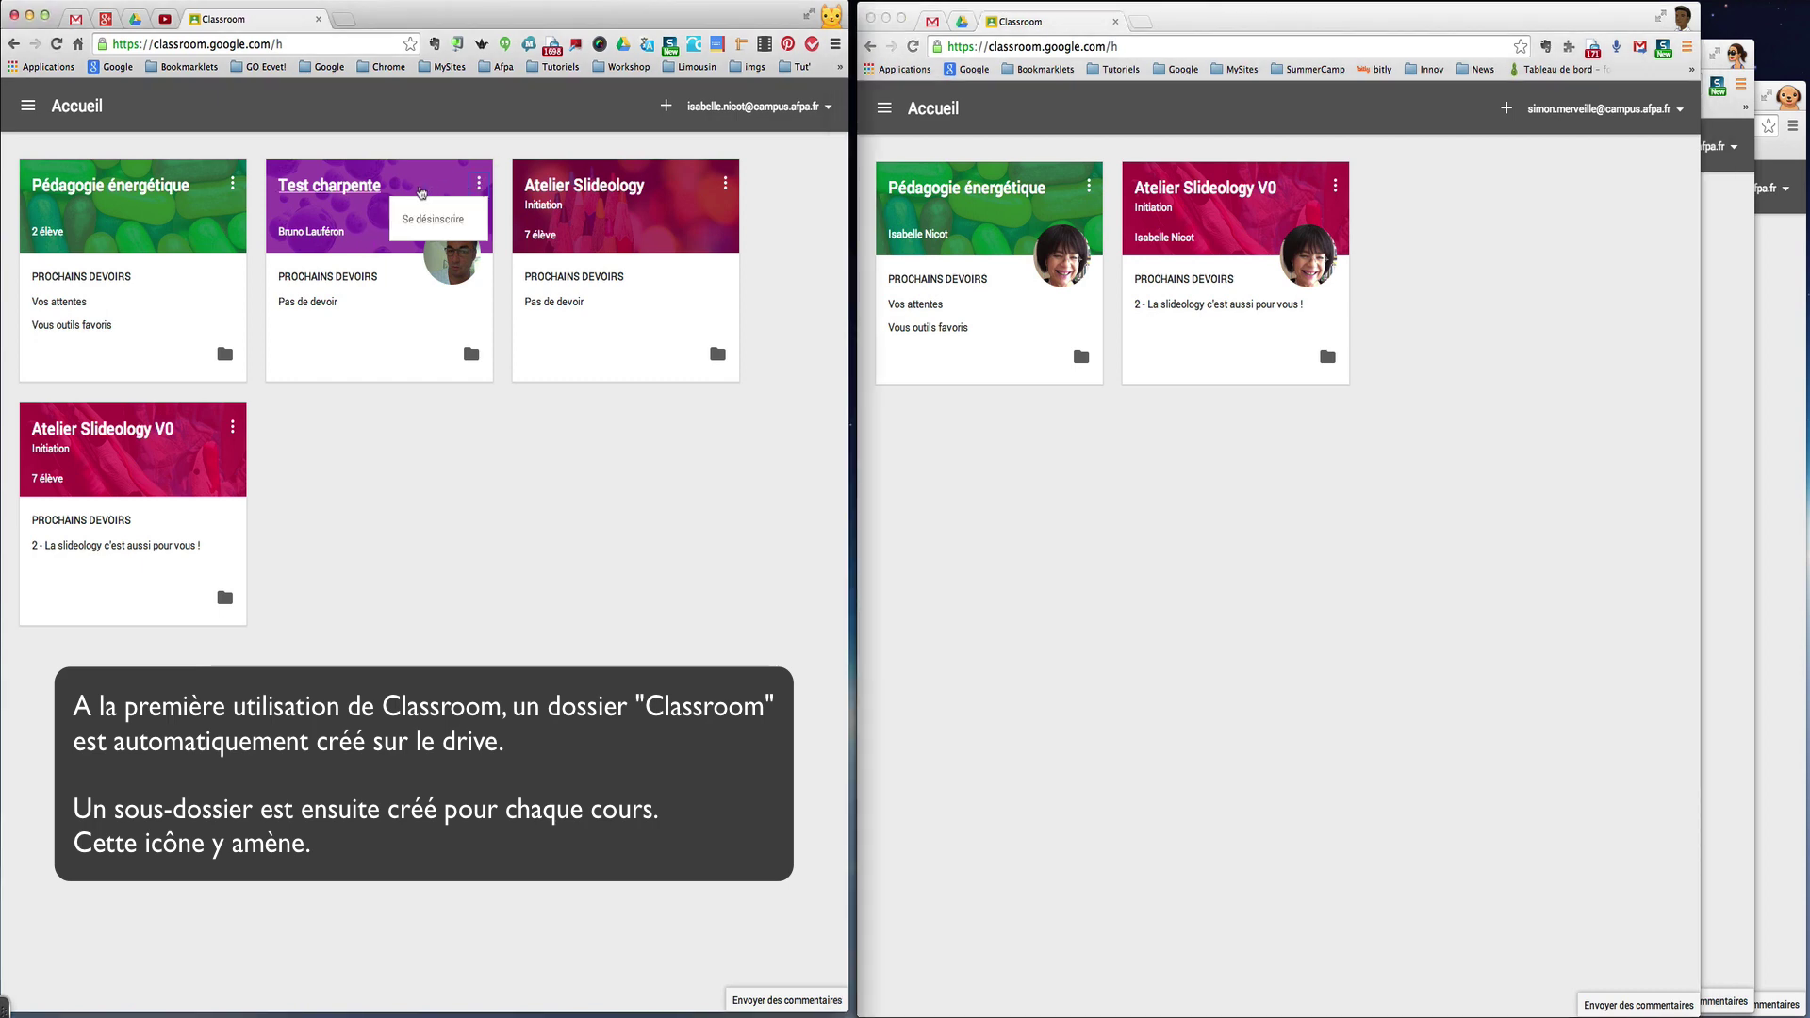
left_click(232, 185)
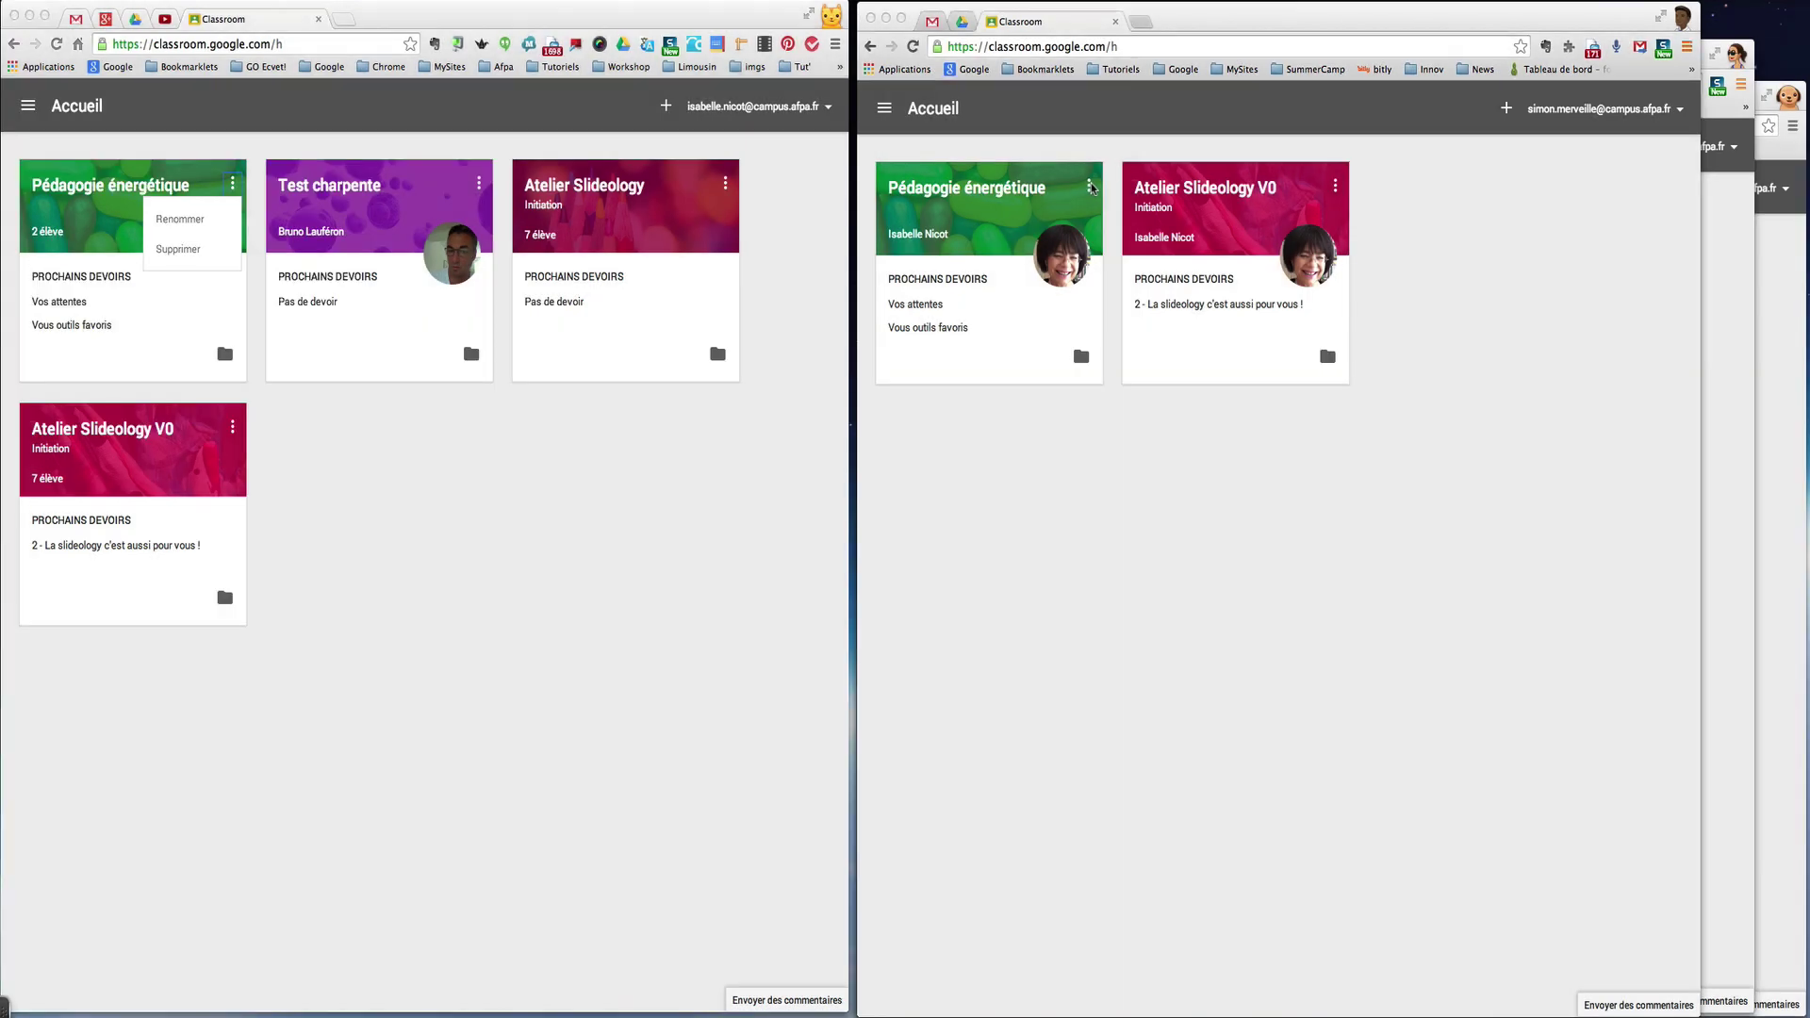
left_click(1089, 187)
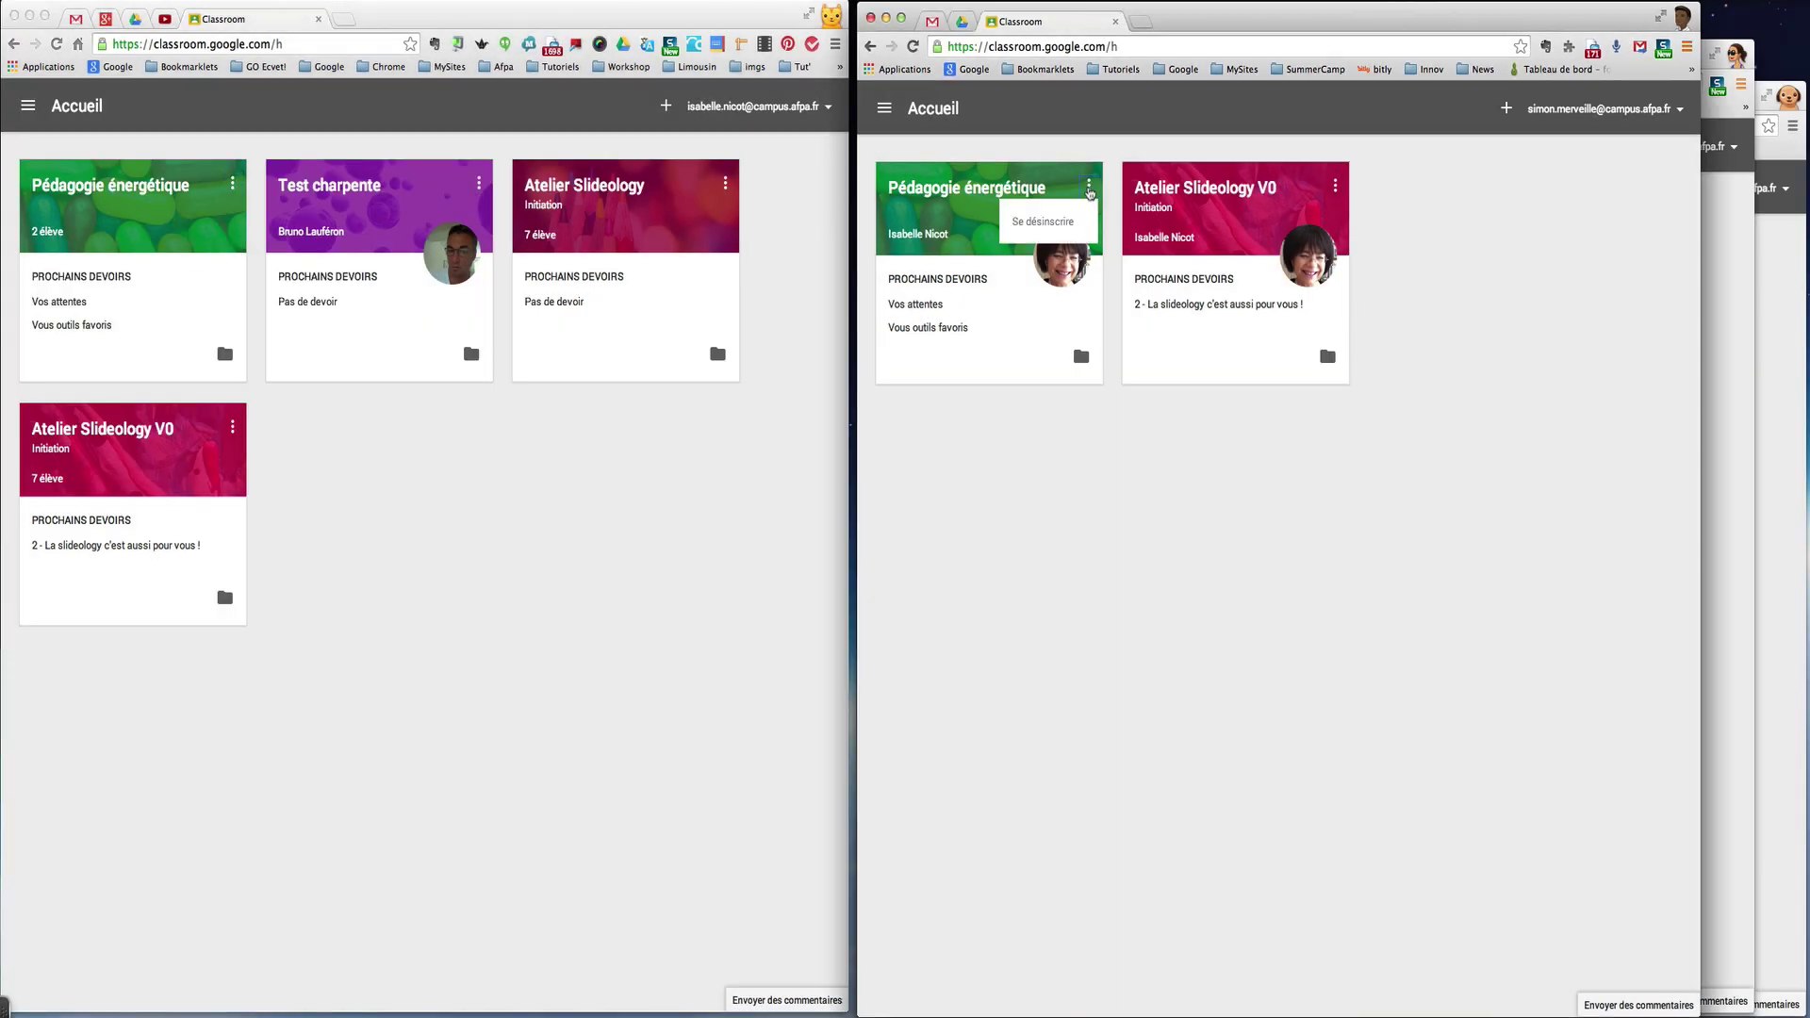
left_click(1334, 186)
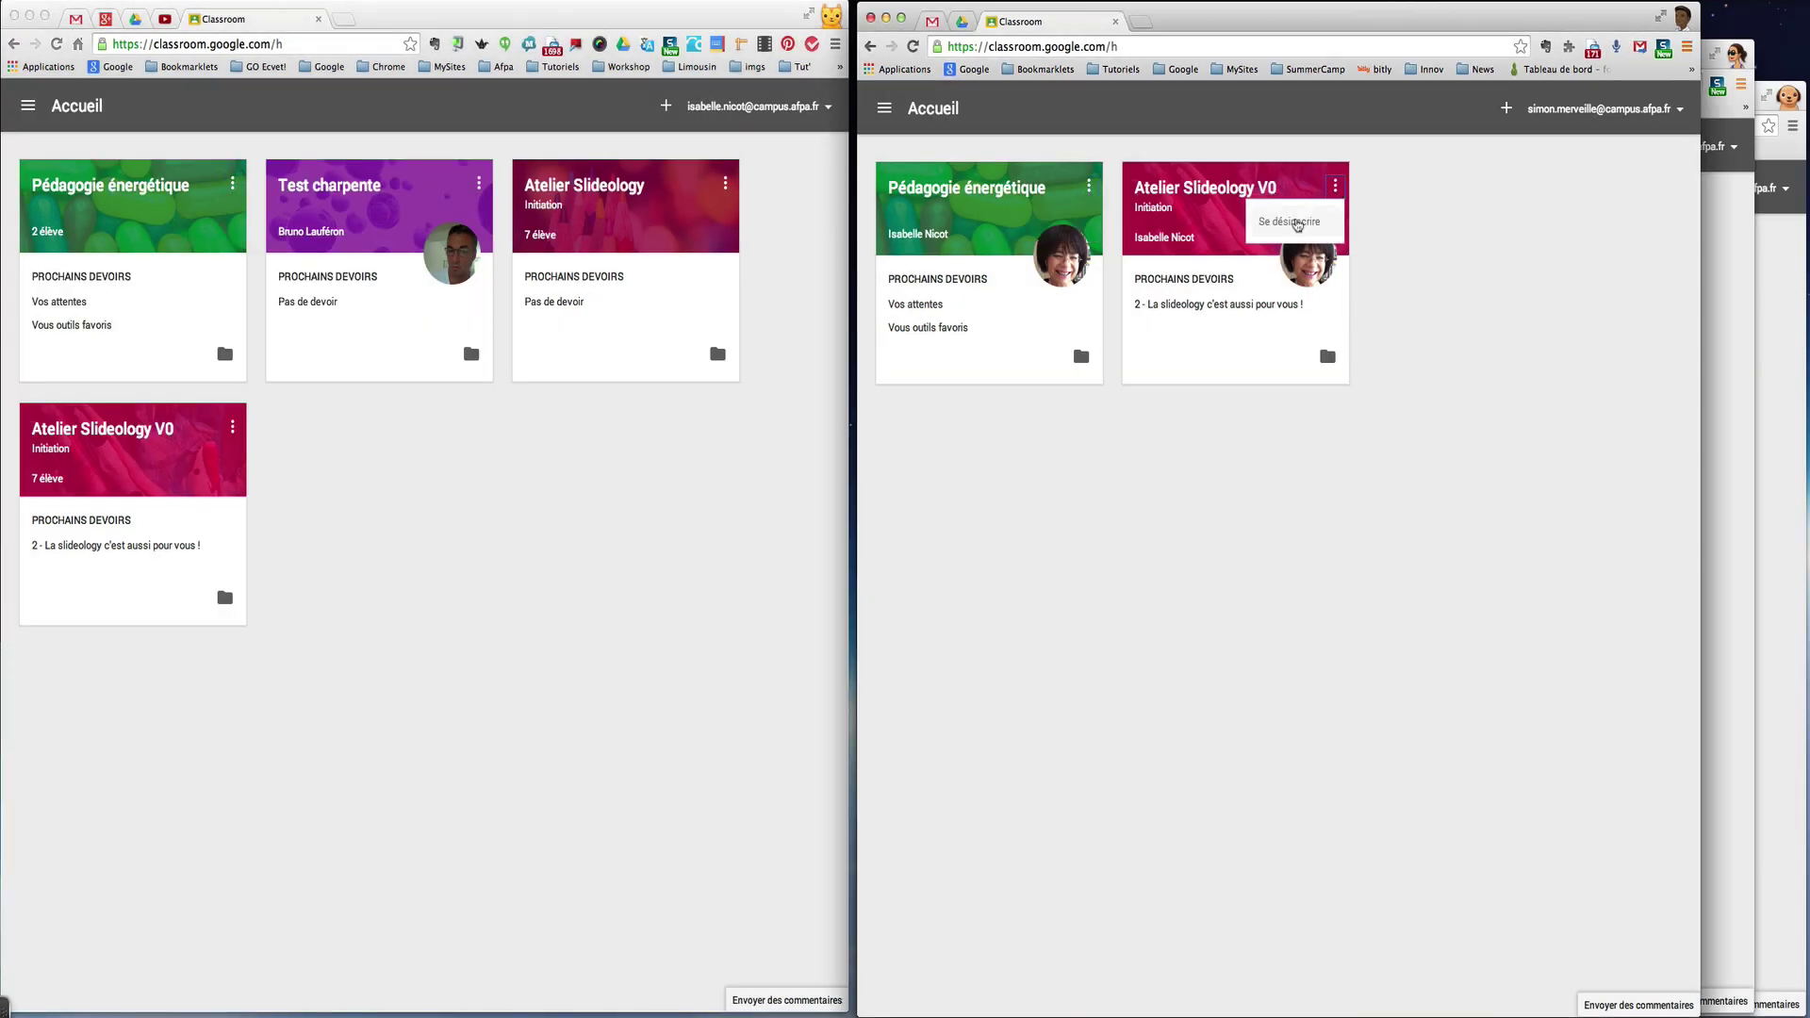
- Create a course named "Google Classroom" in the teacher account, leaving the section empty
left_click(665, 108)
left_click(666, 107)
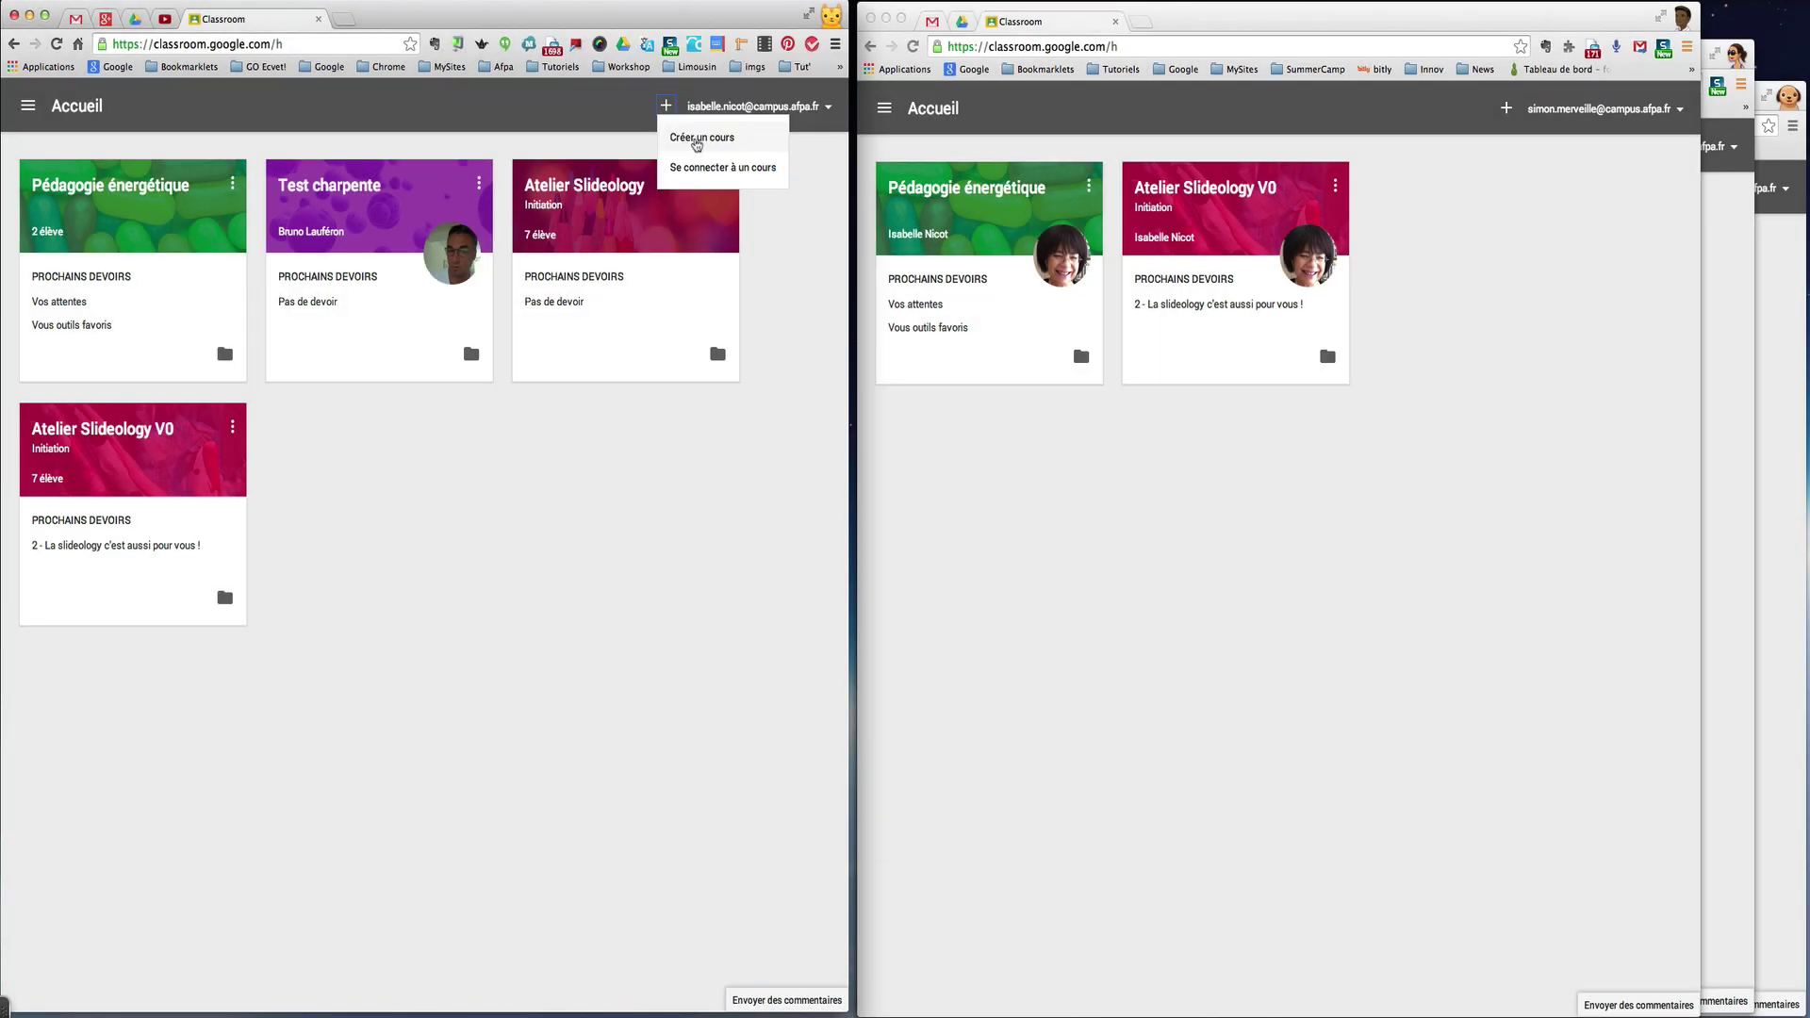
left_click(697, 142)
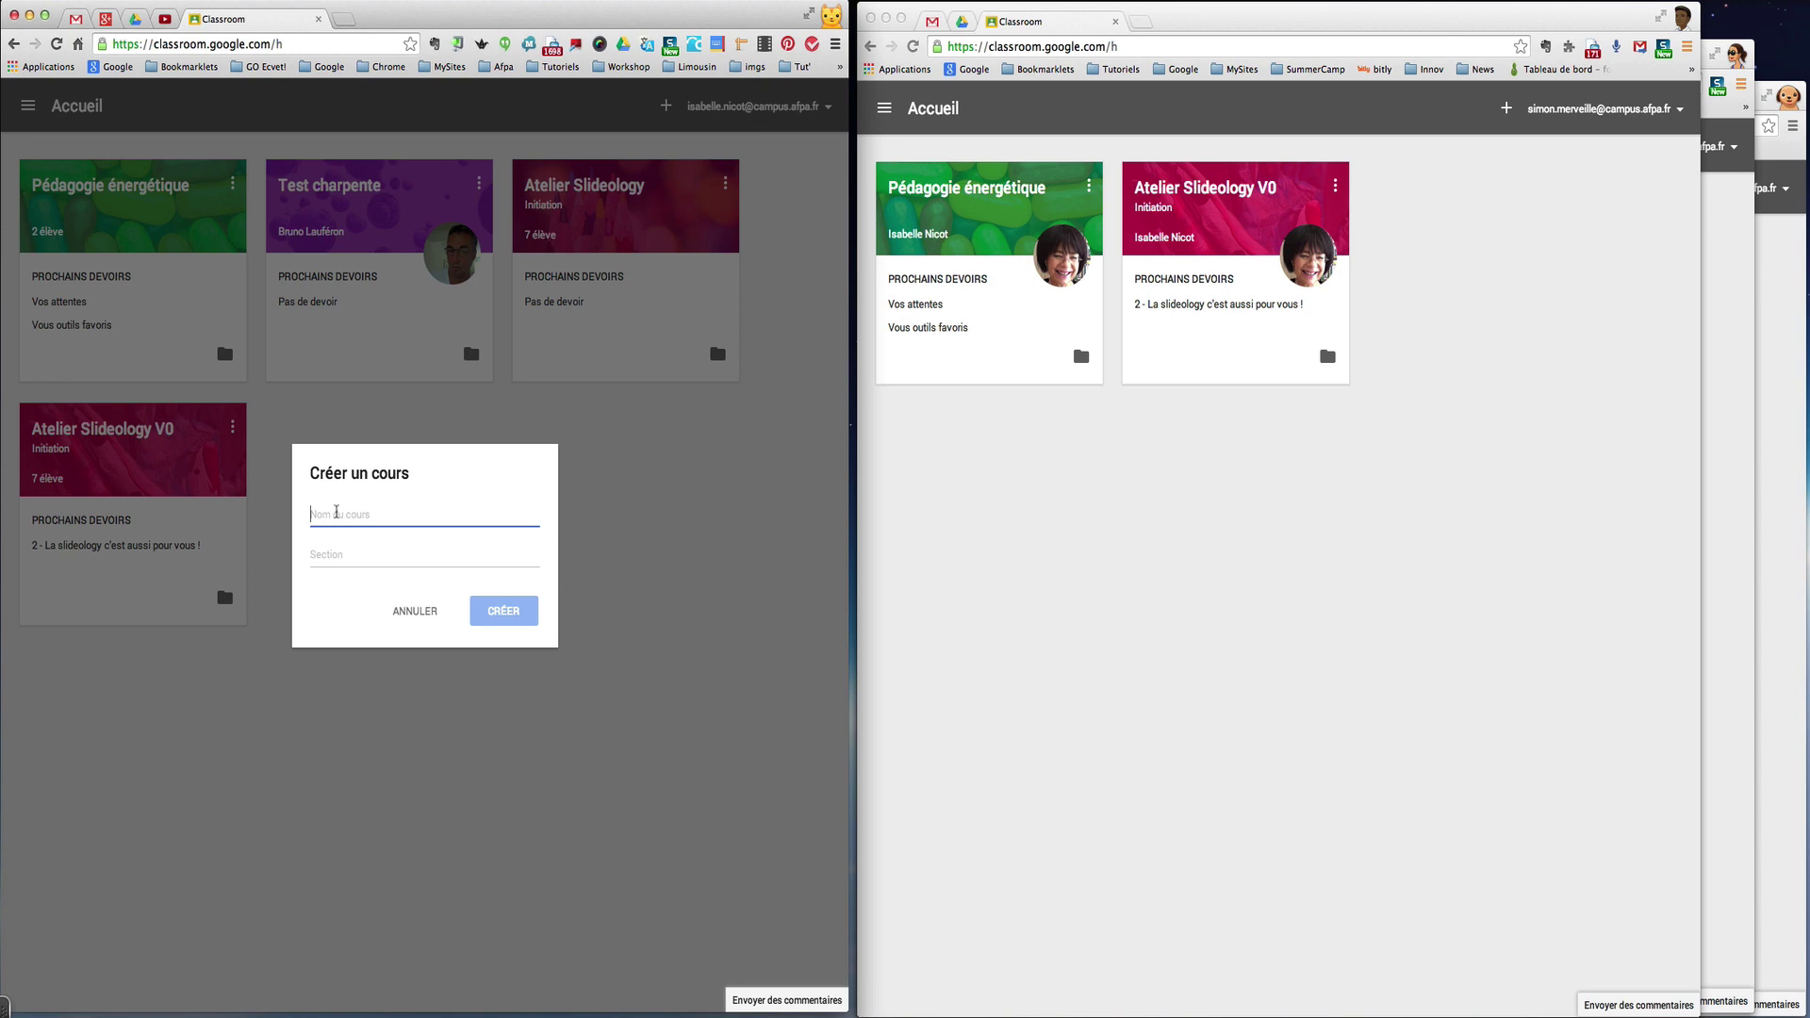
type("Google")
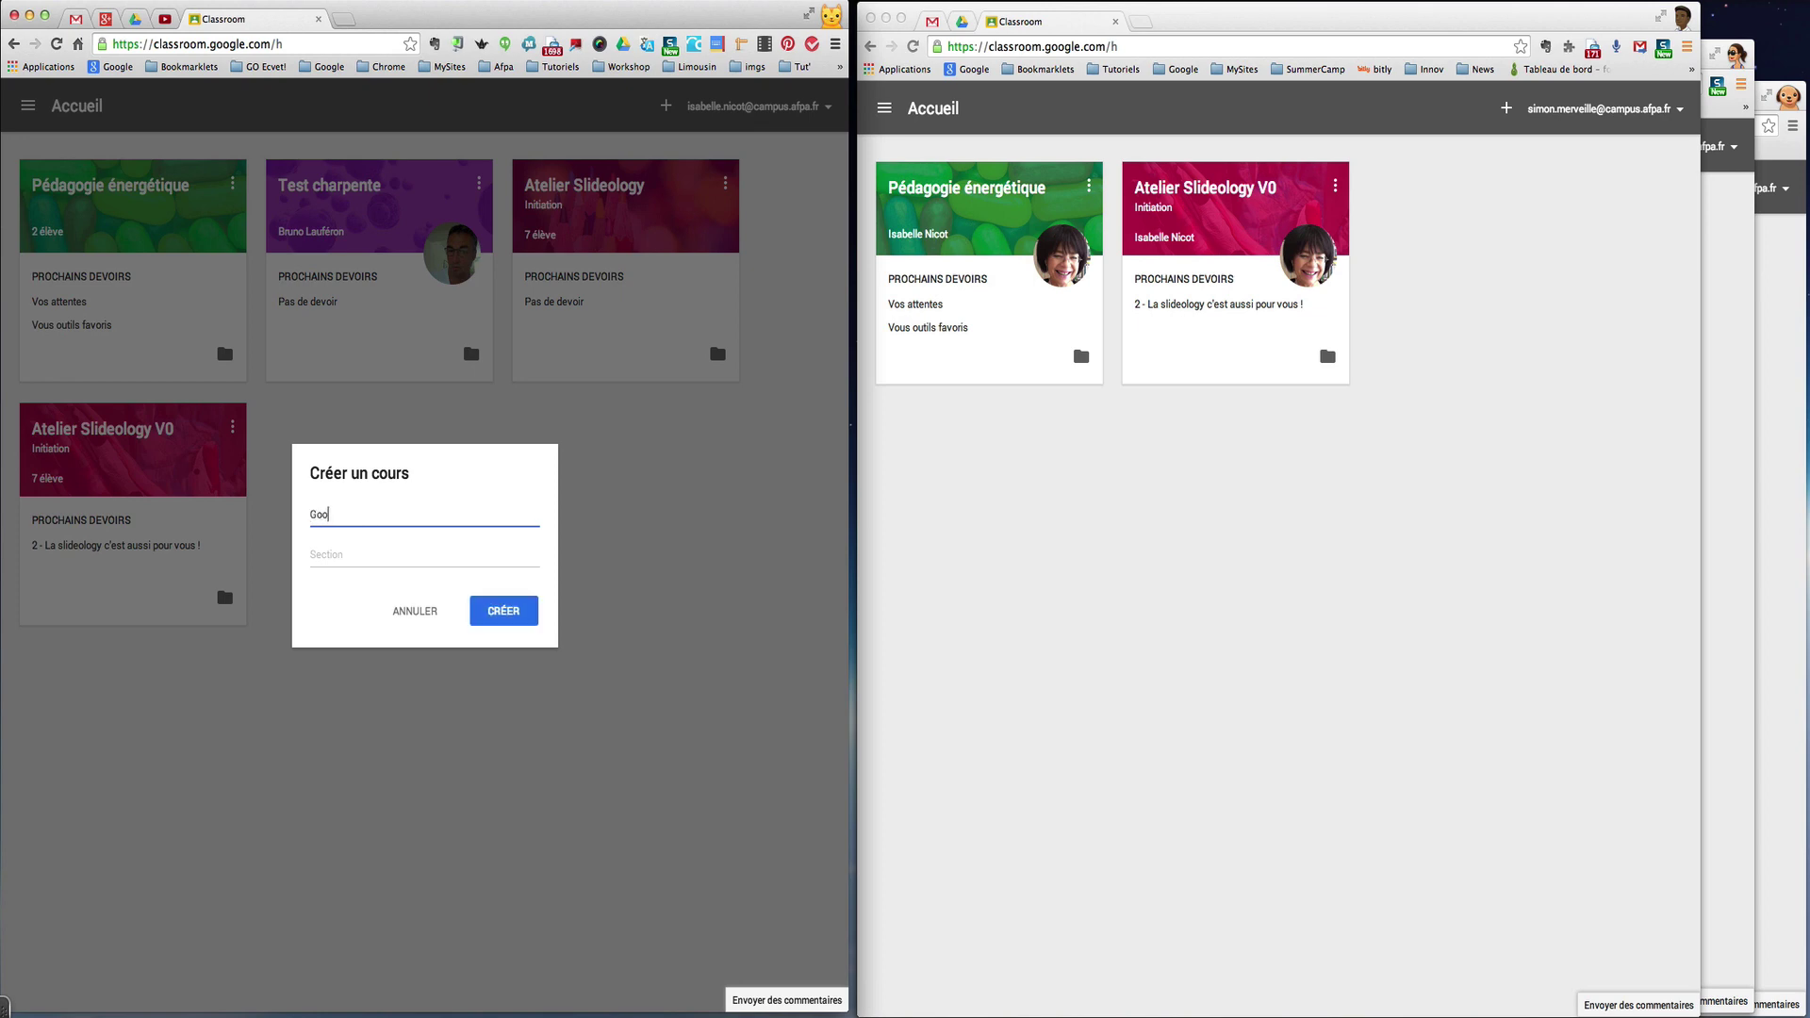
type(" Classroom")
left_click(503, 613)
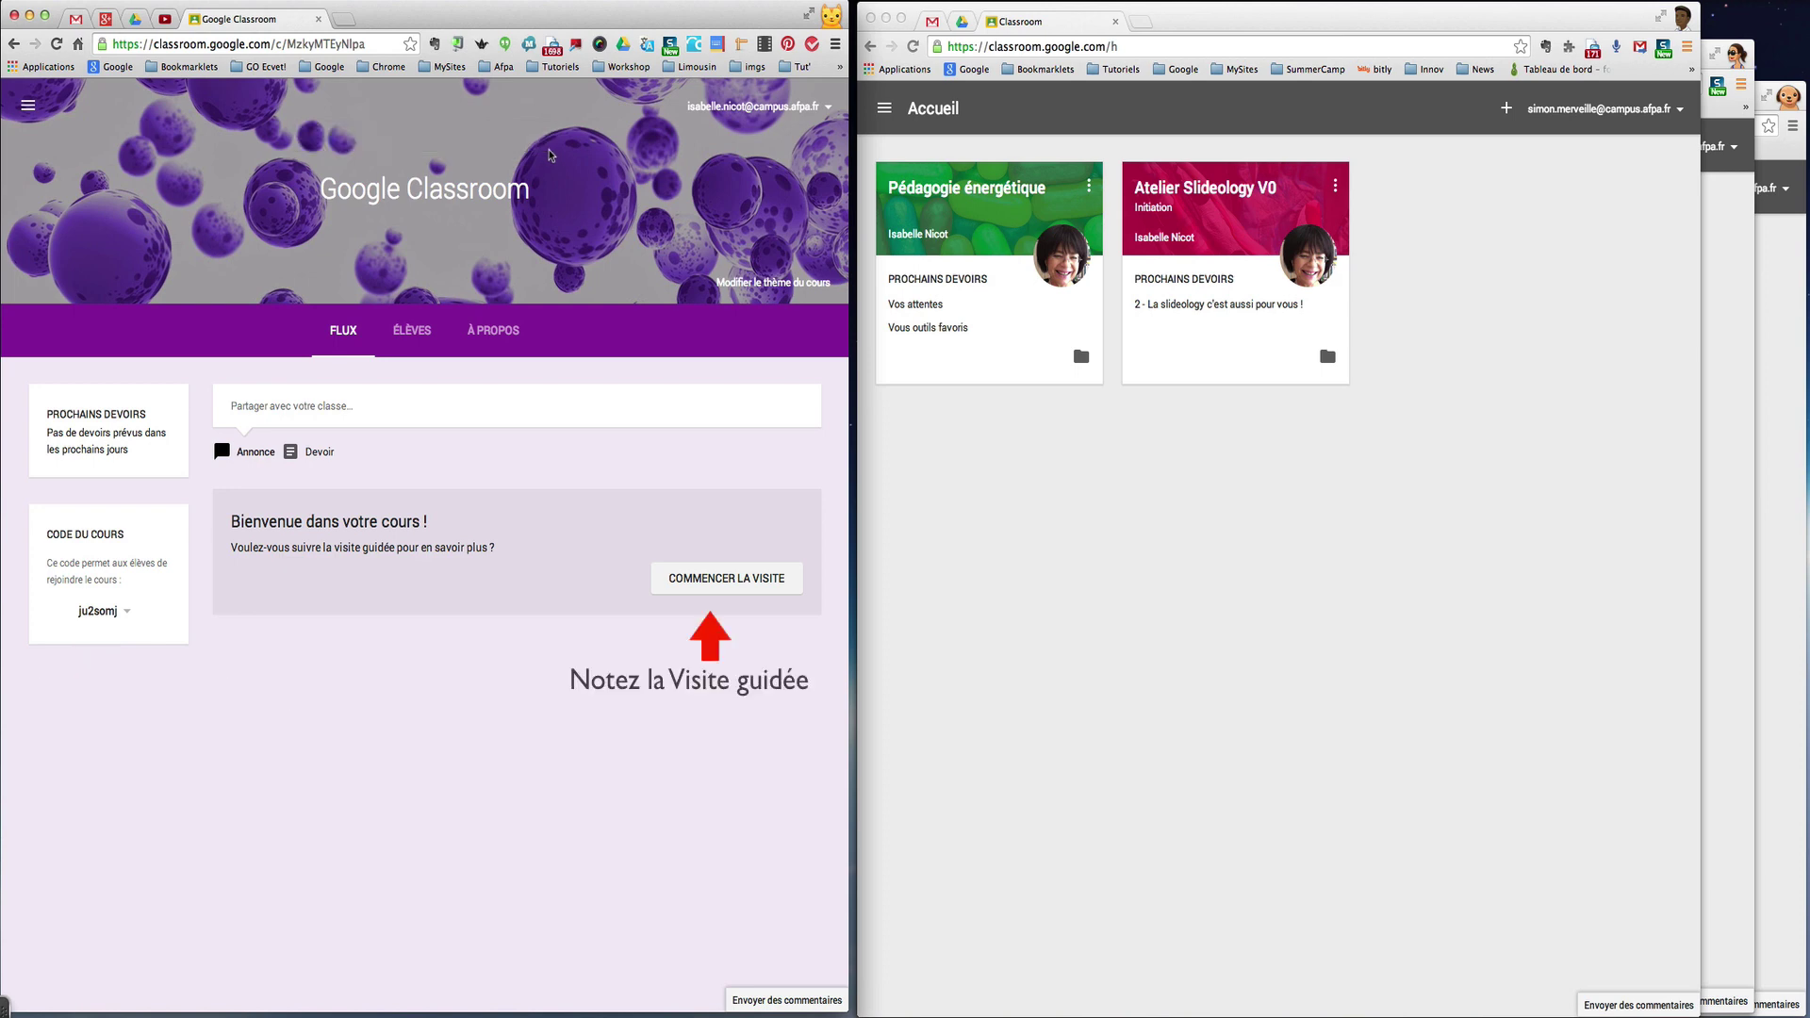
- Change the course theme to the gallery image of multicoloured yarn strands
left_click(759, 282)
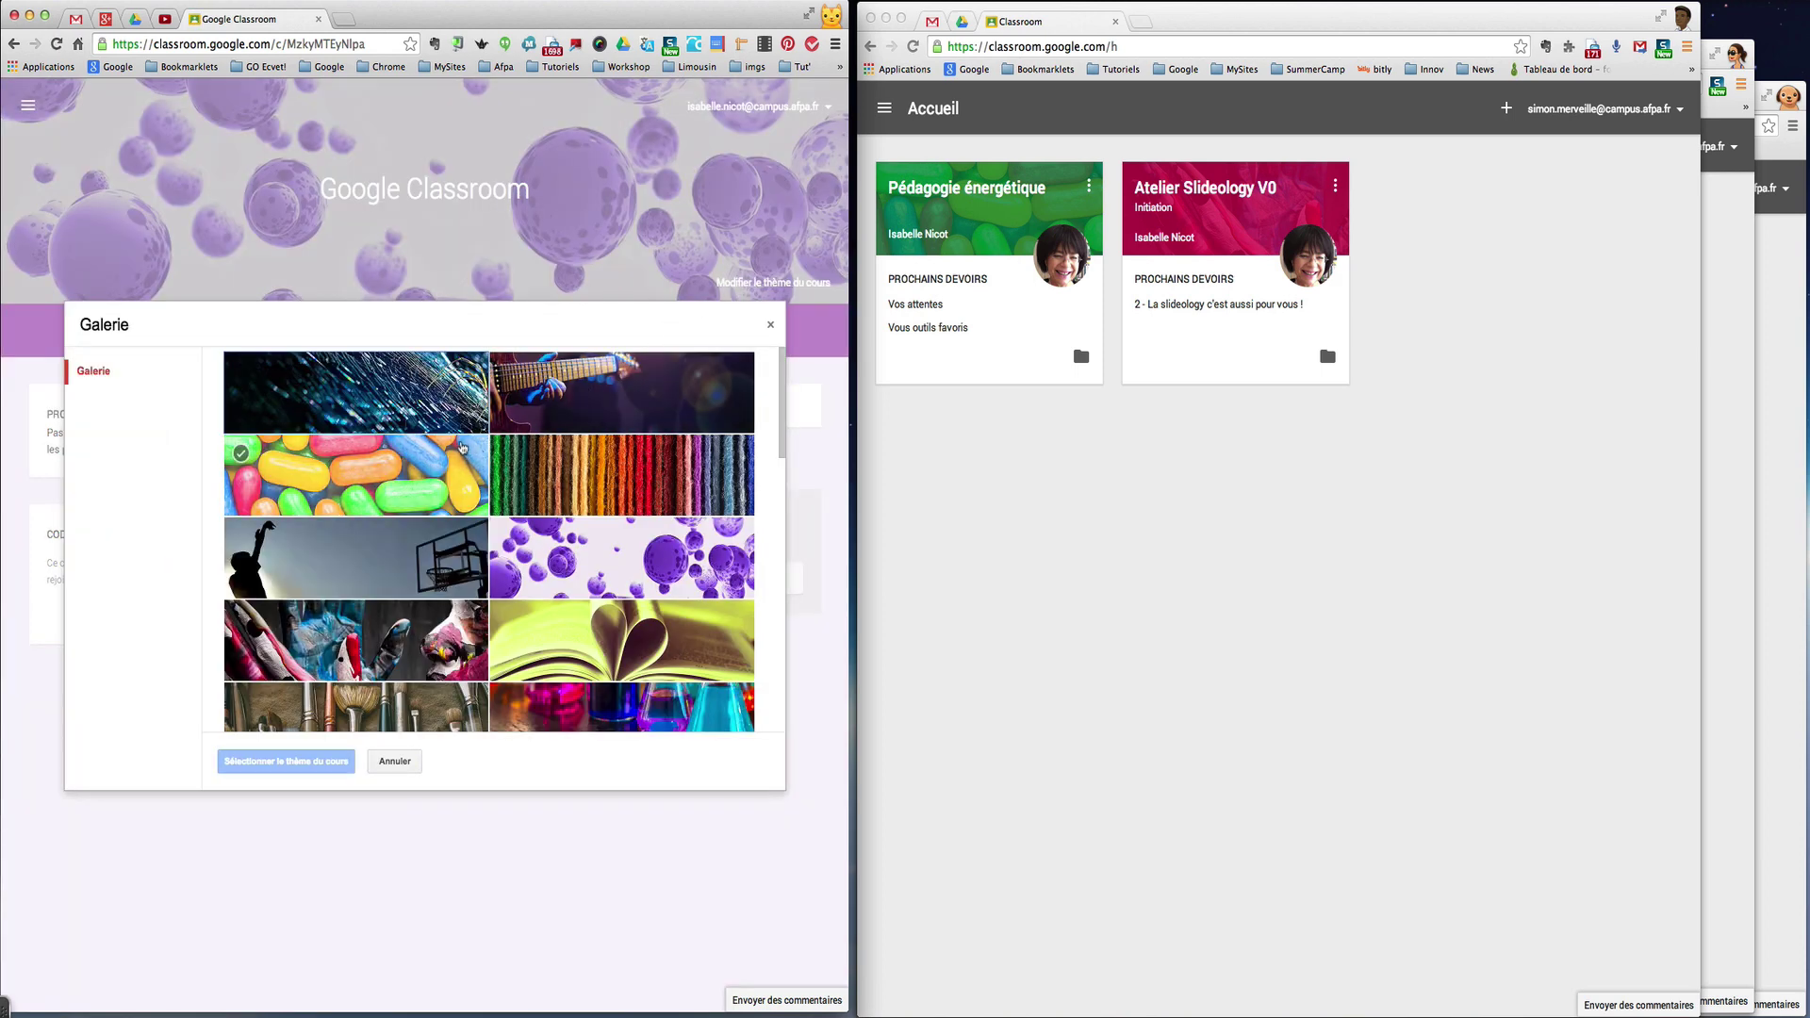
left_click(599, 490)
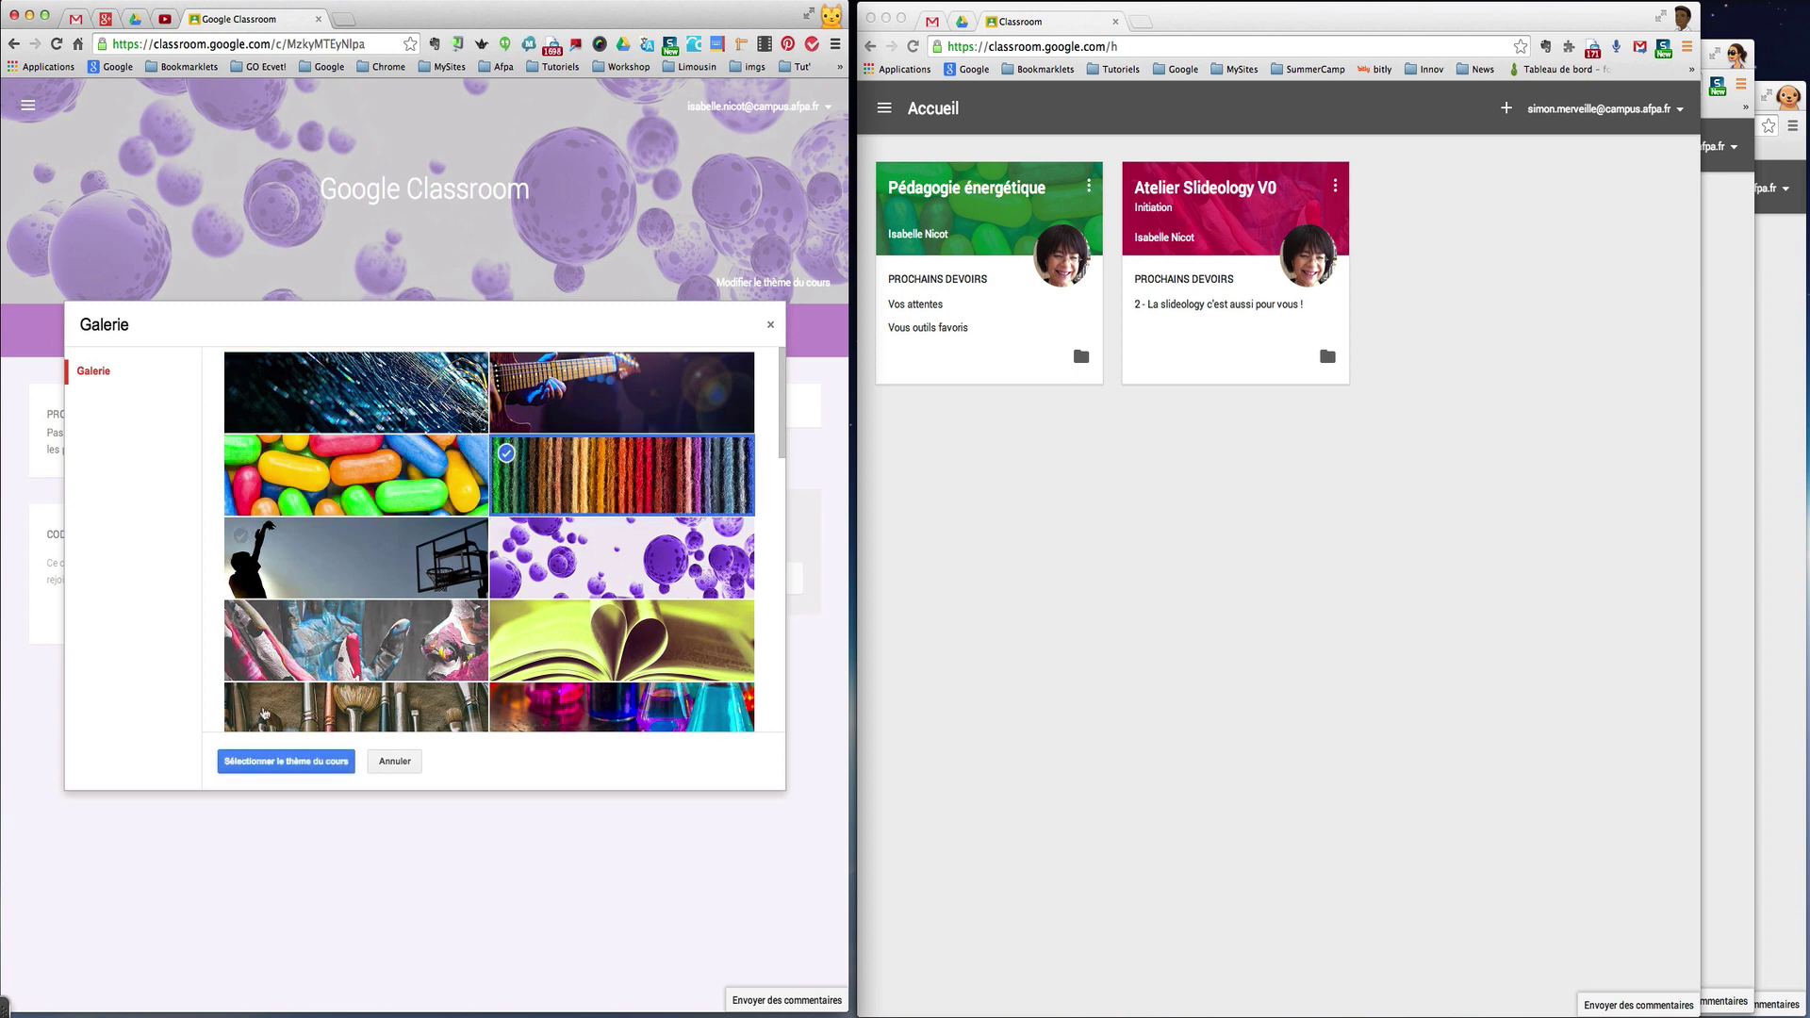
left_click(292, 761)
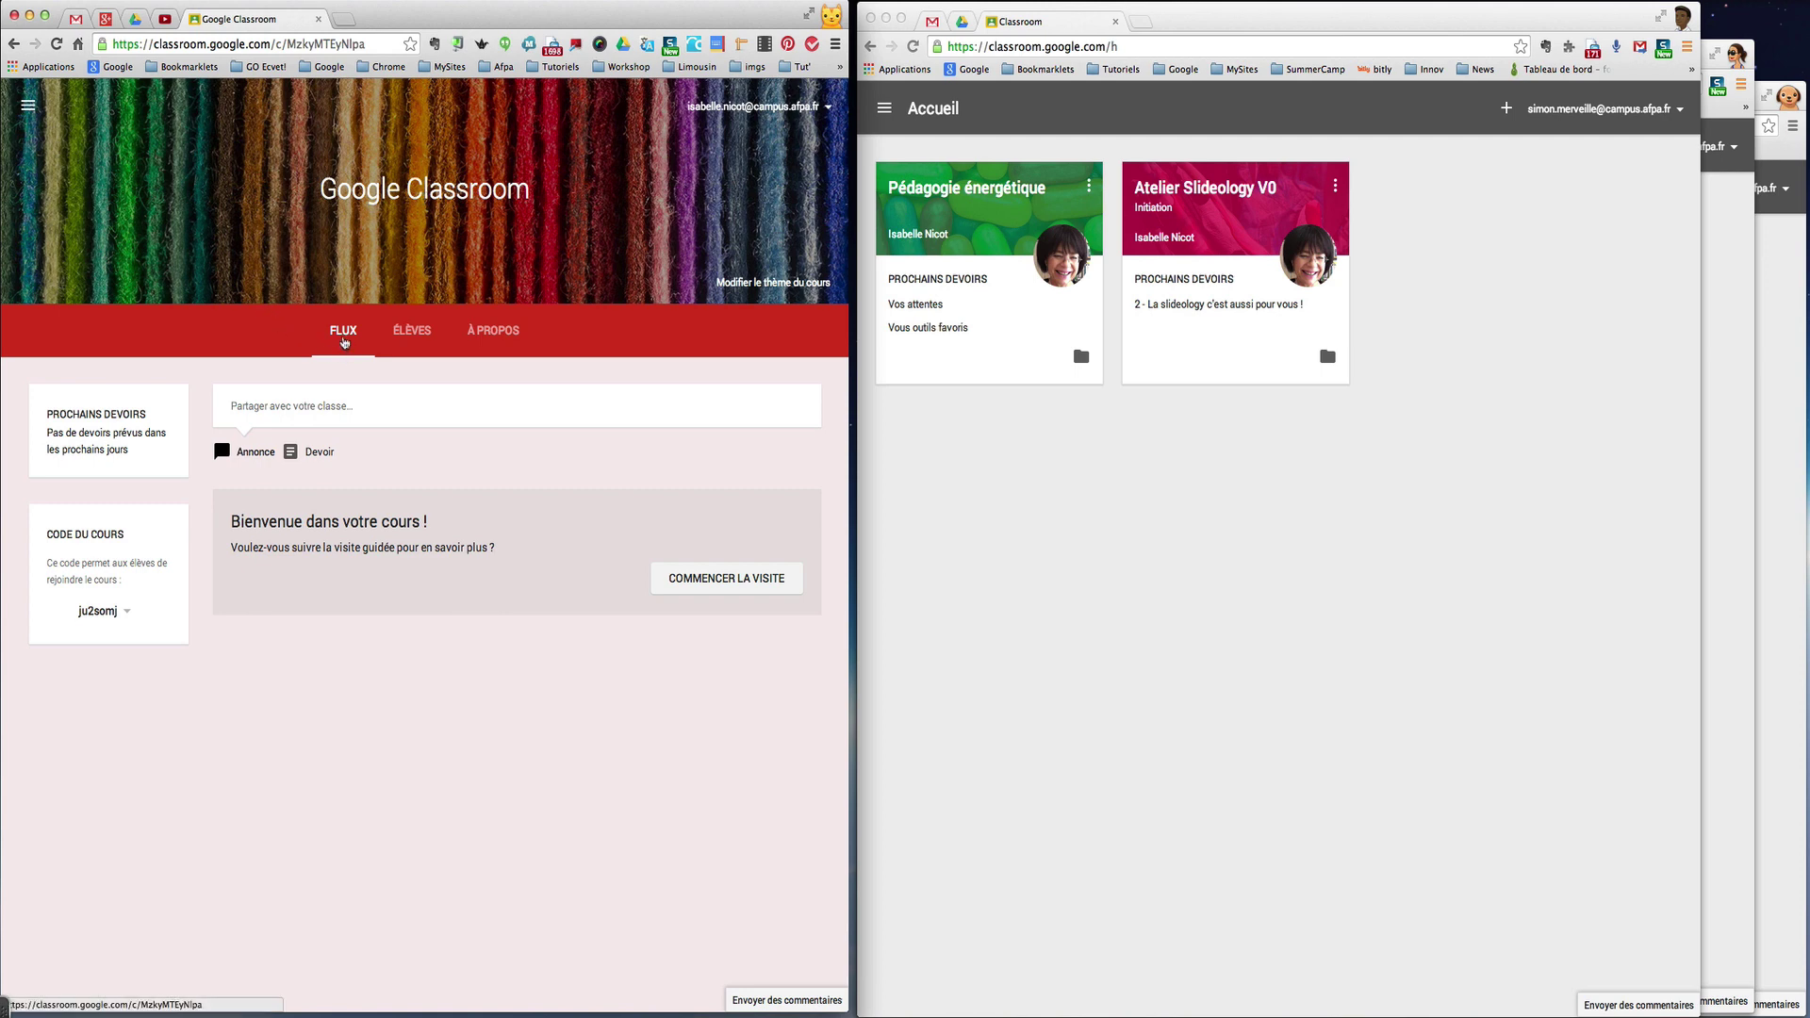
- Save the course's information with title "Bienvenue à l'Atelier Classroom", description "Découvrez la simplicité de Classroom !" and room A 321
left_click(502, 330)
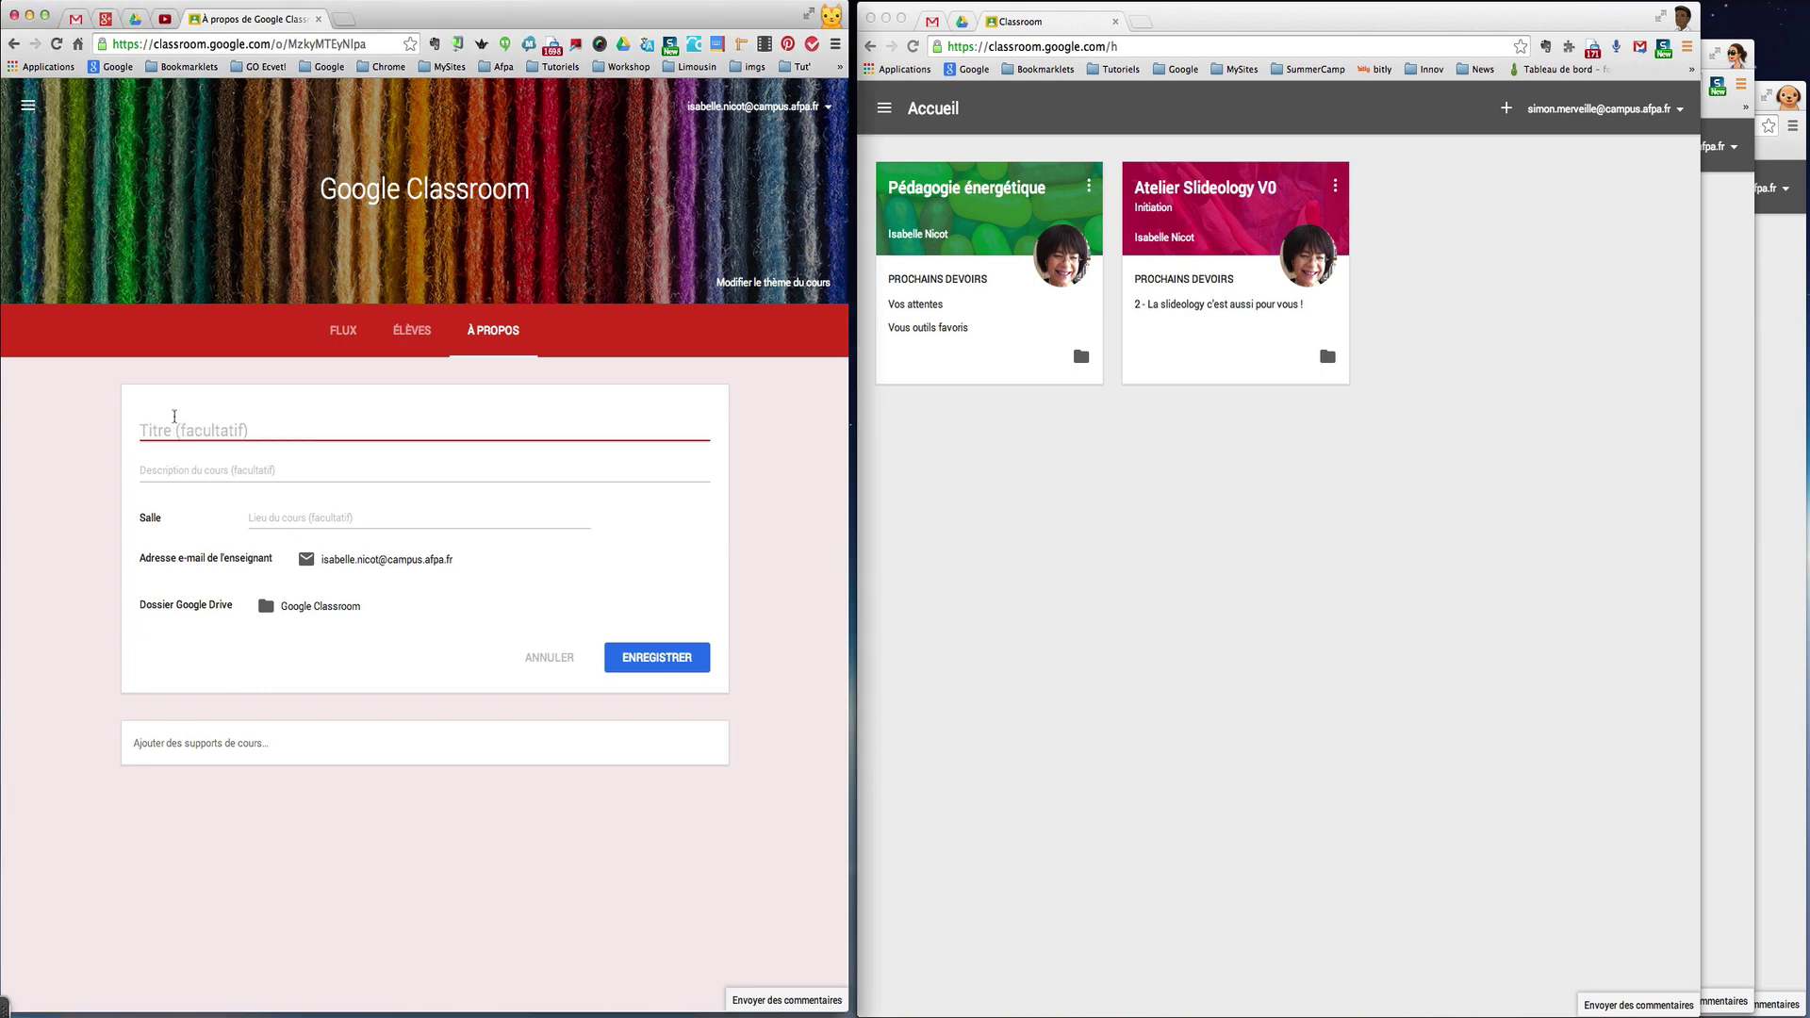
type("Bienvenue à l'Atelier Classroom")
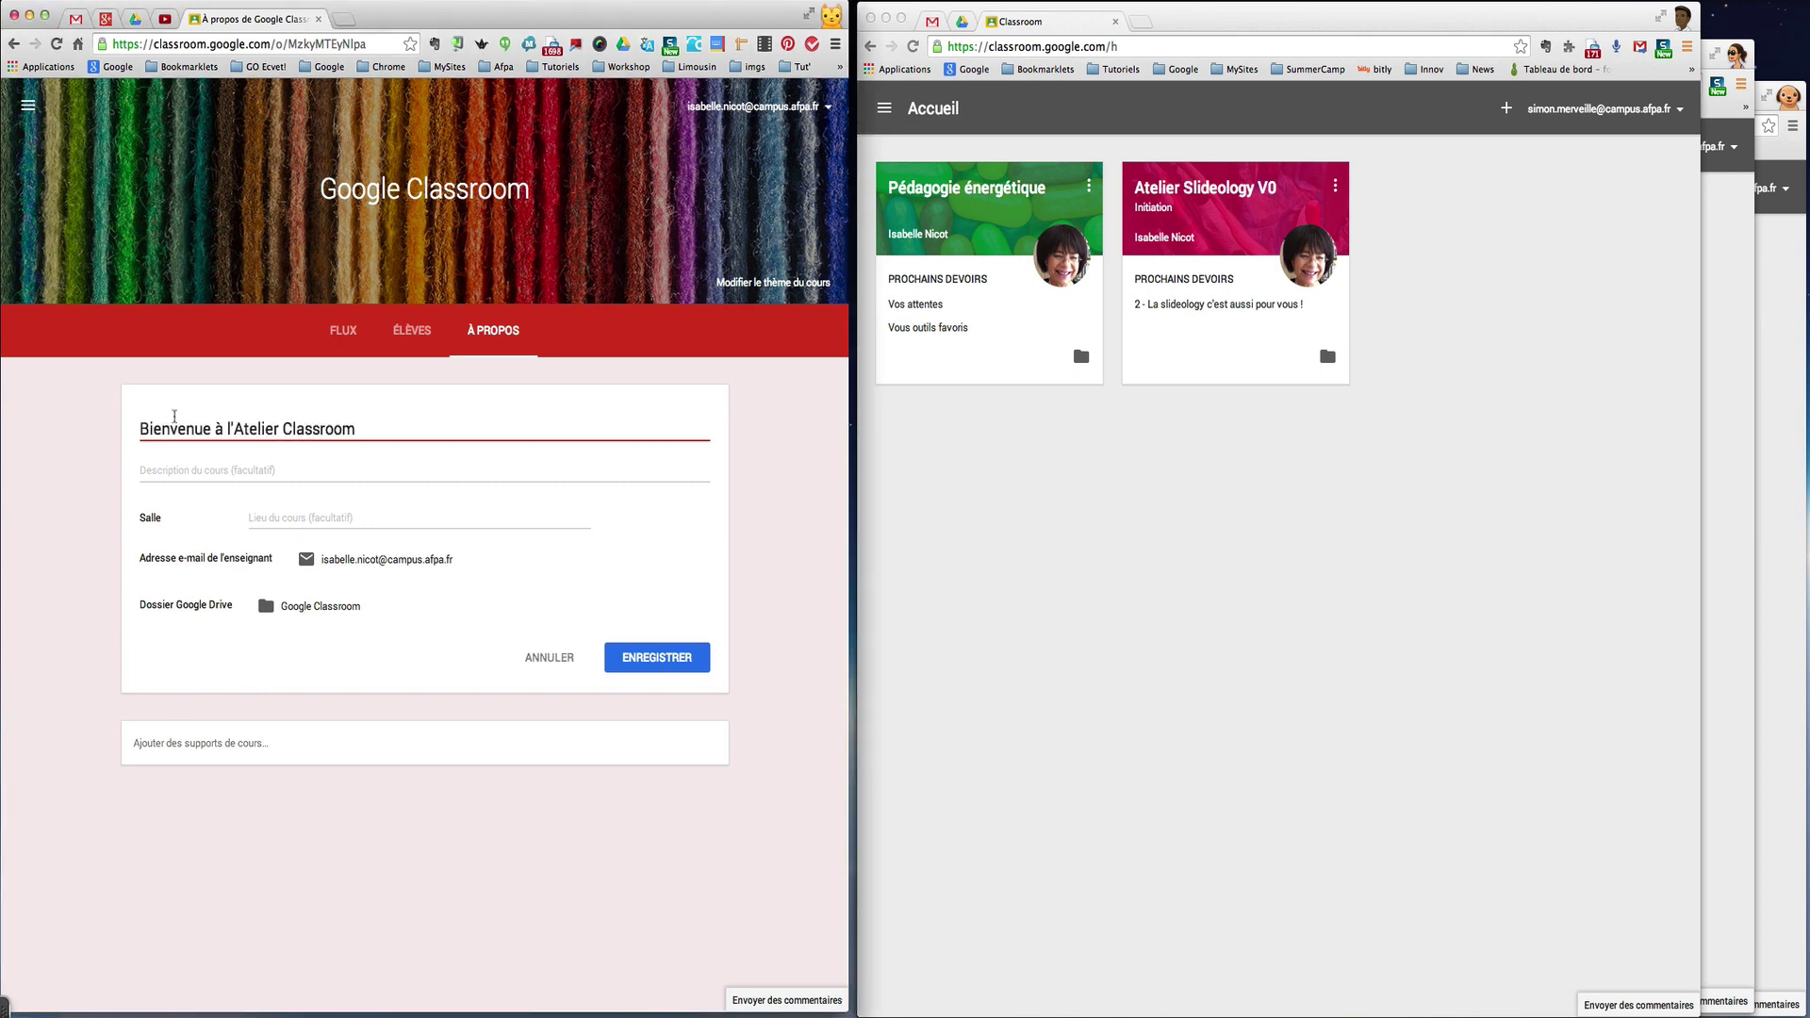
left_click(157, 468)
type("Dé")
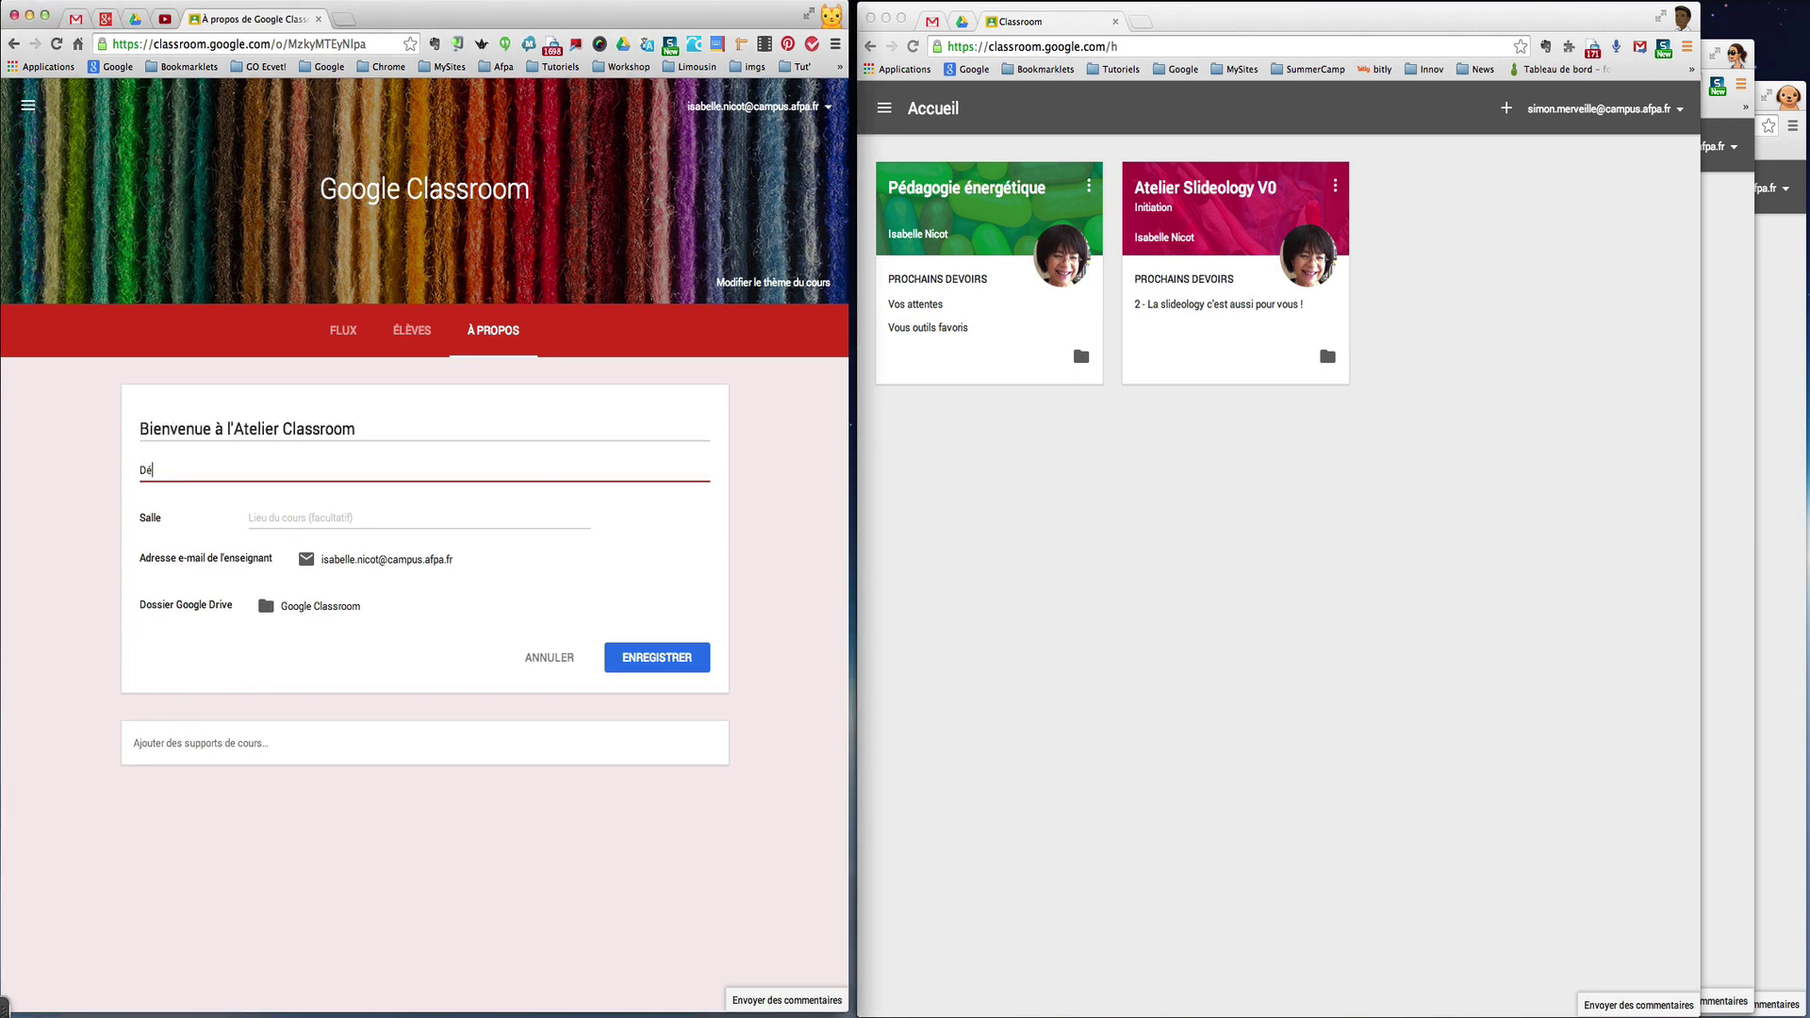
type("couvrez la simplici")
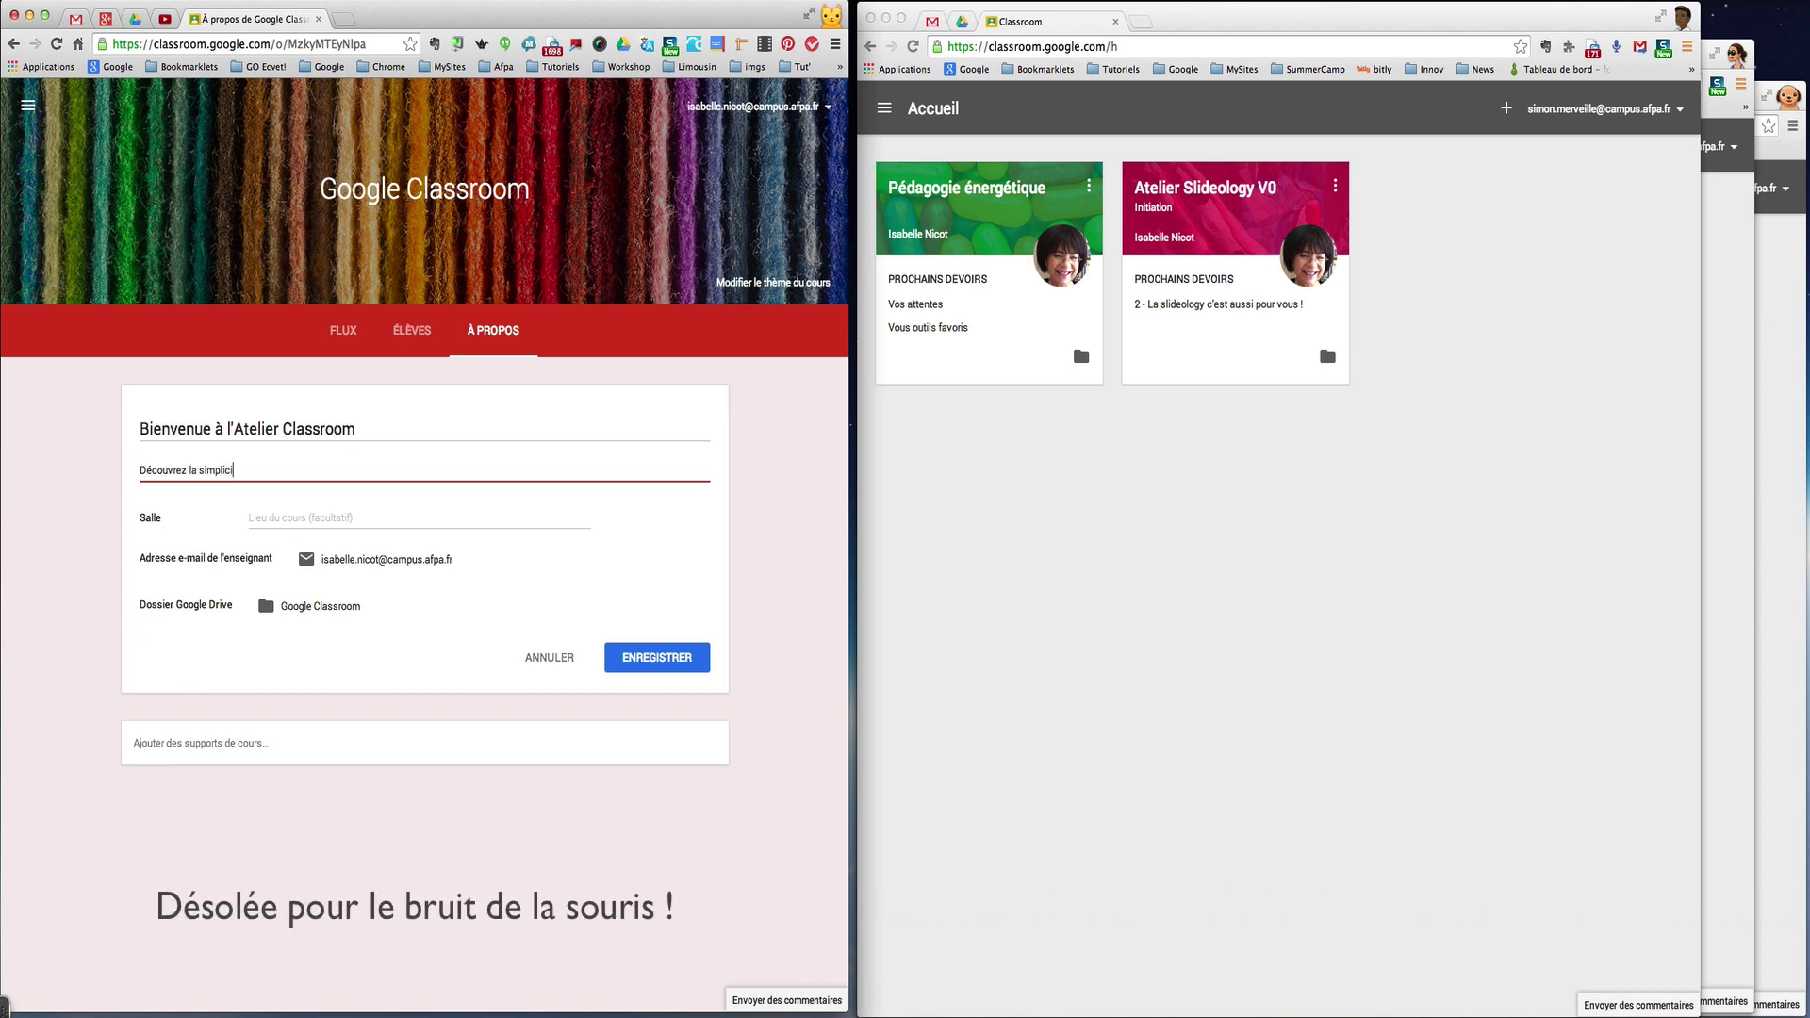
type("té de Cla")
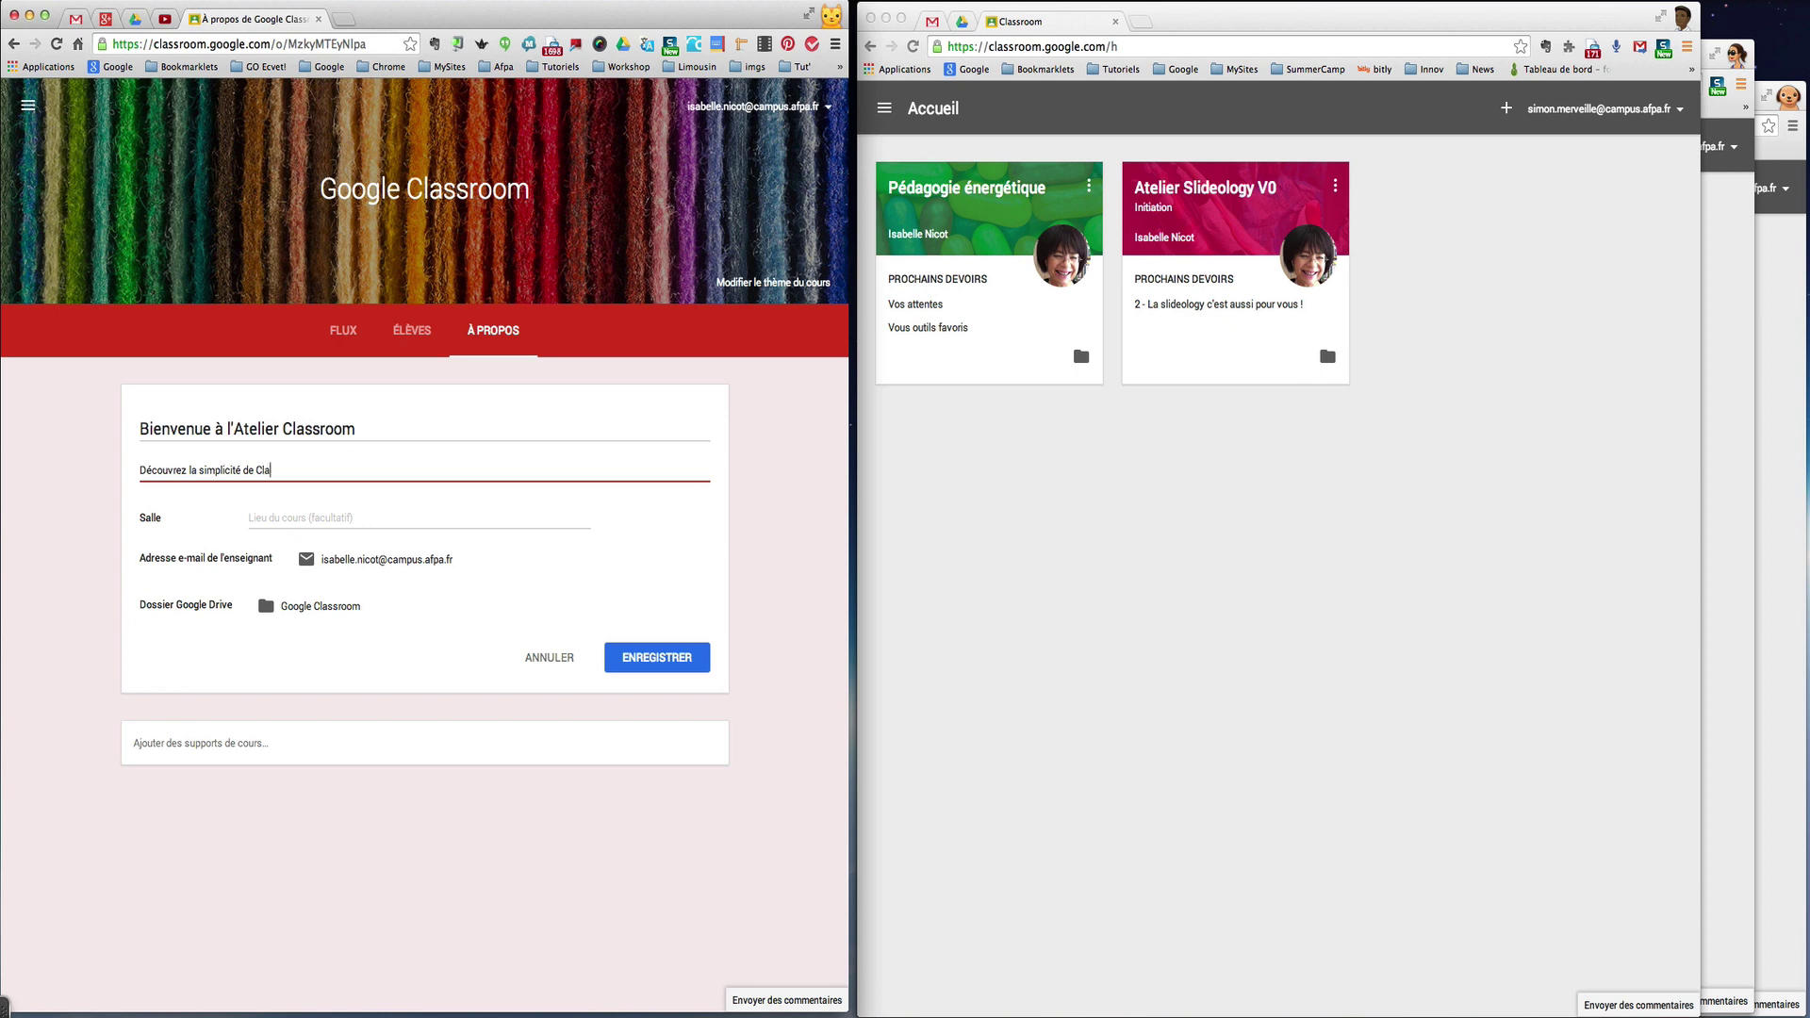
type("ssroom !")
left_click(277, 517)
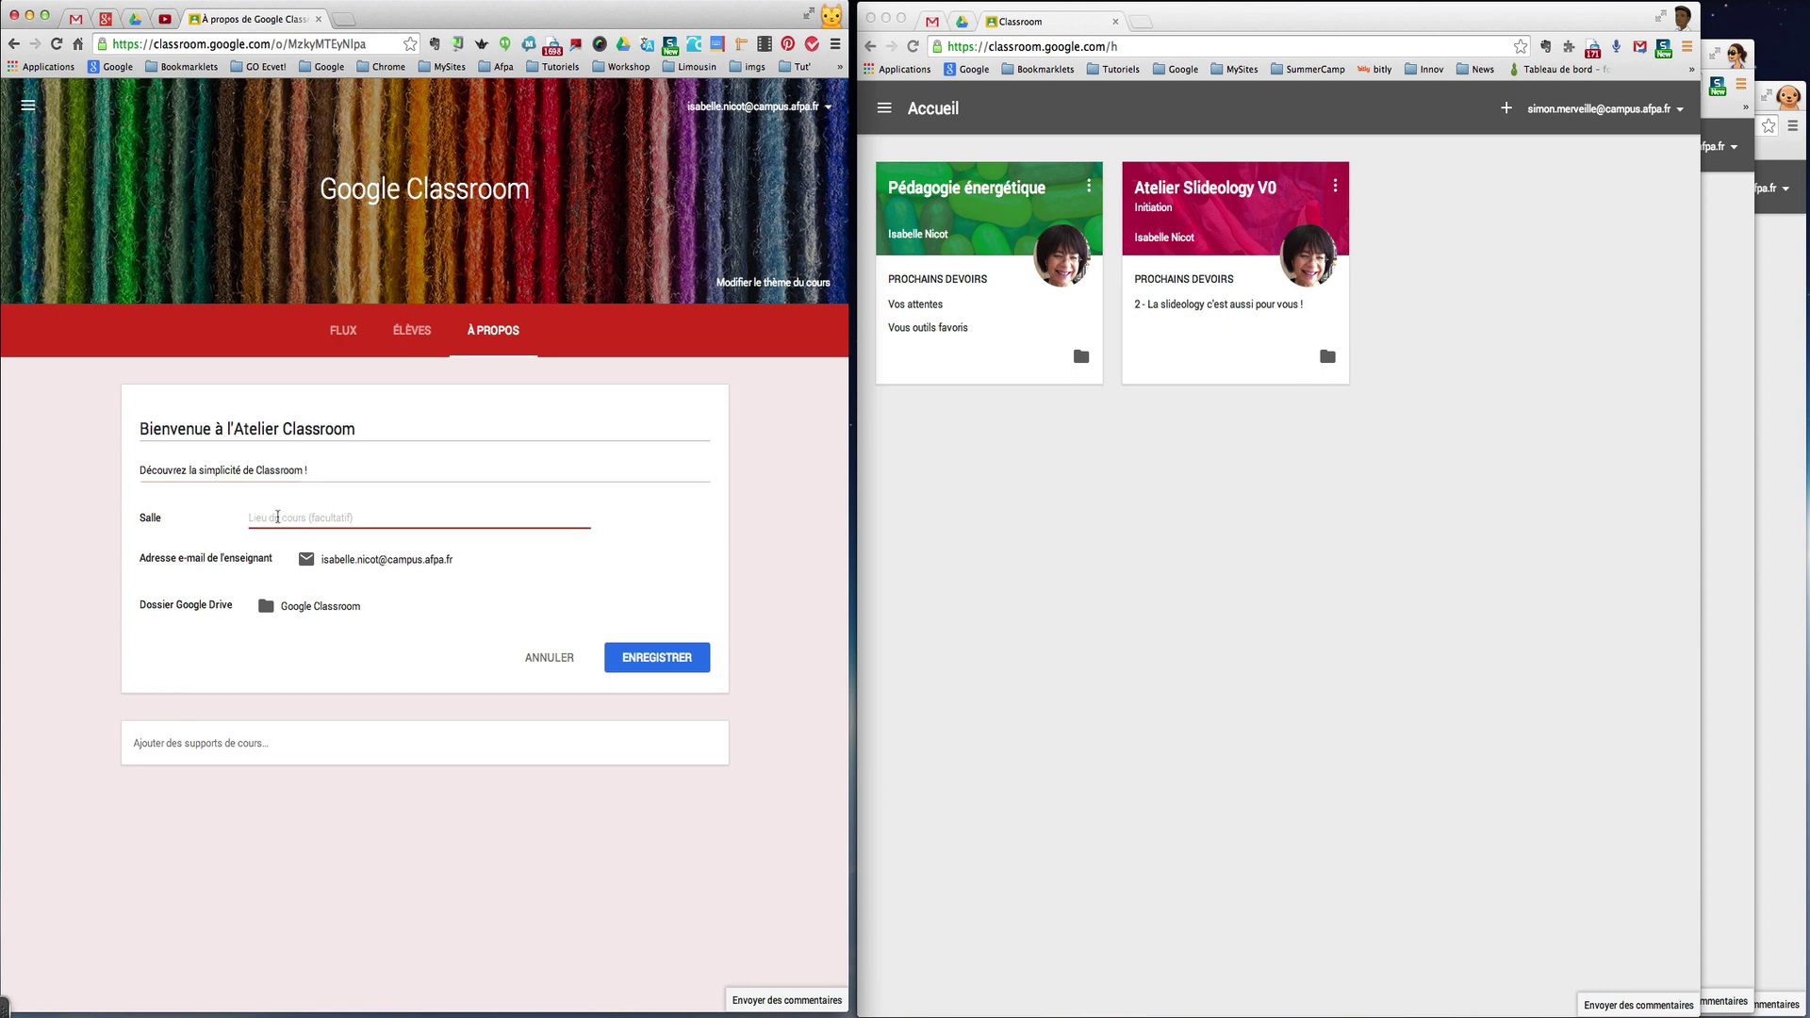
type("A 321")
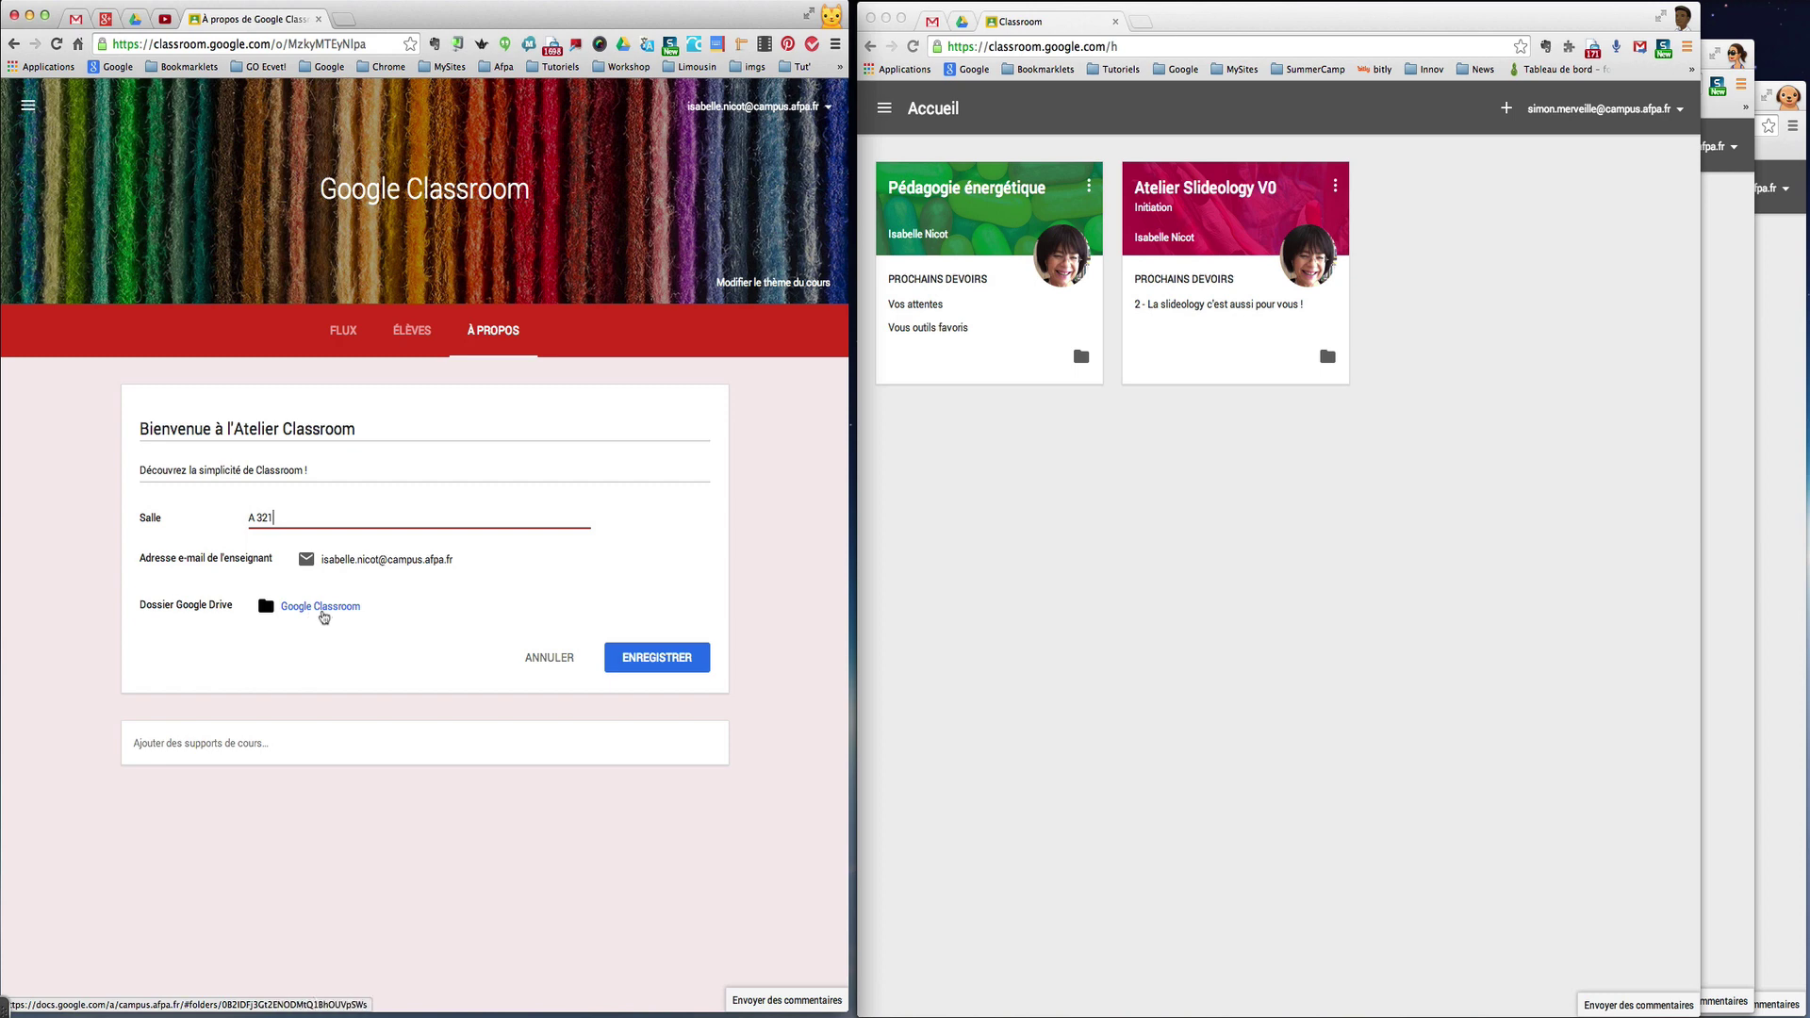
left_click(667, 661)
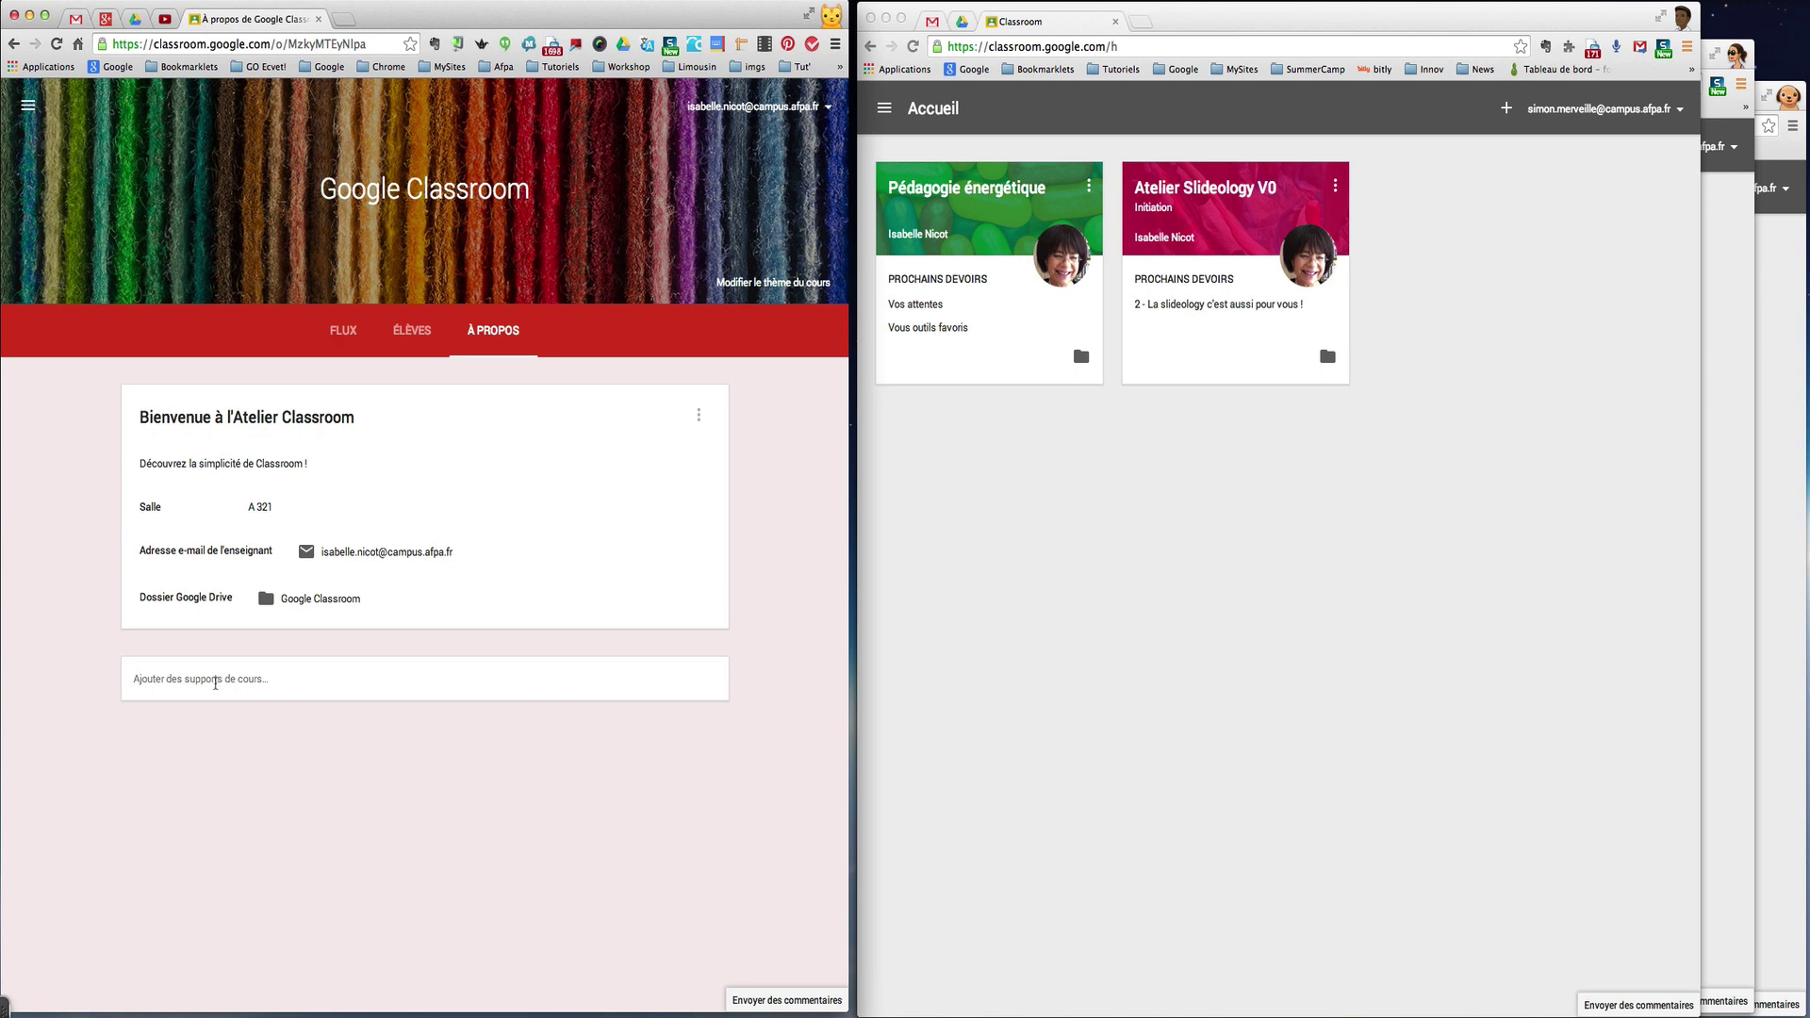
- Start a new course material on the course's information page and title it "Contenu de l'Atelier"
left_click(217, 681)
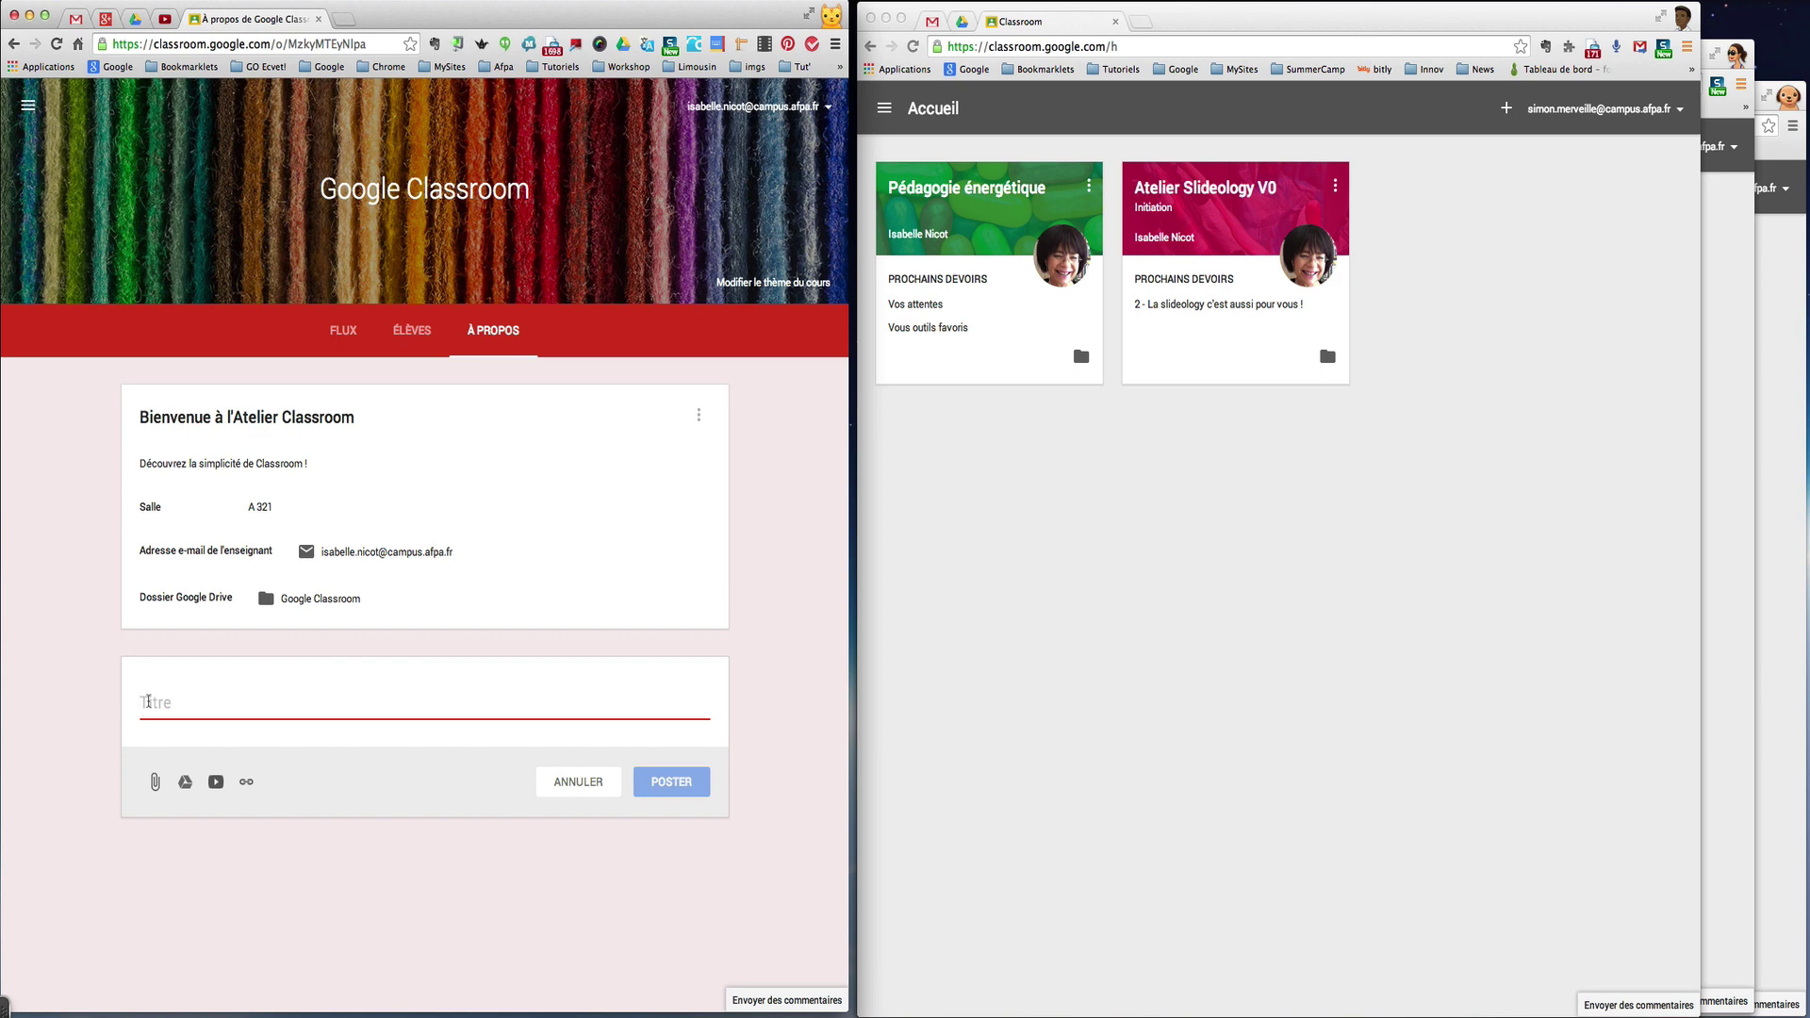
type("Contenu de la")
key("BackSpace")
key("BackSpace")
type("'Atelier")
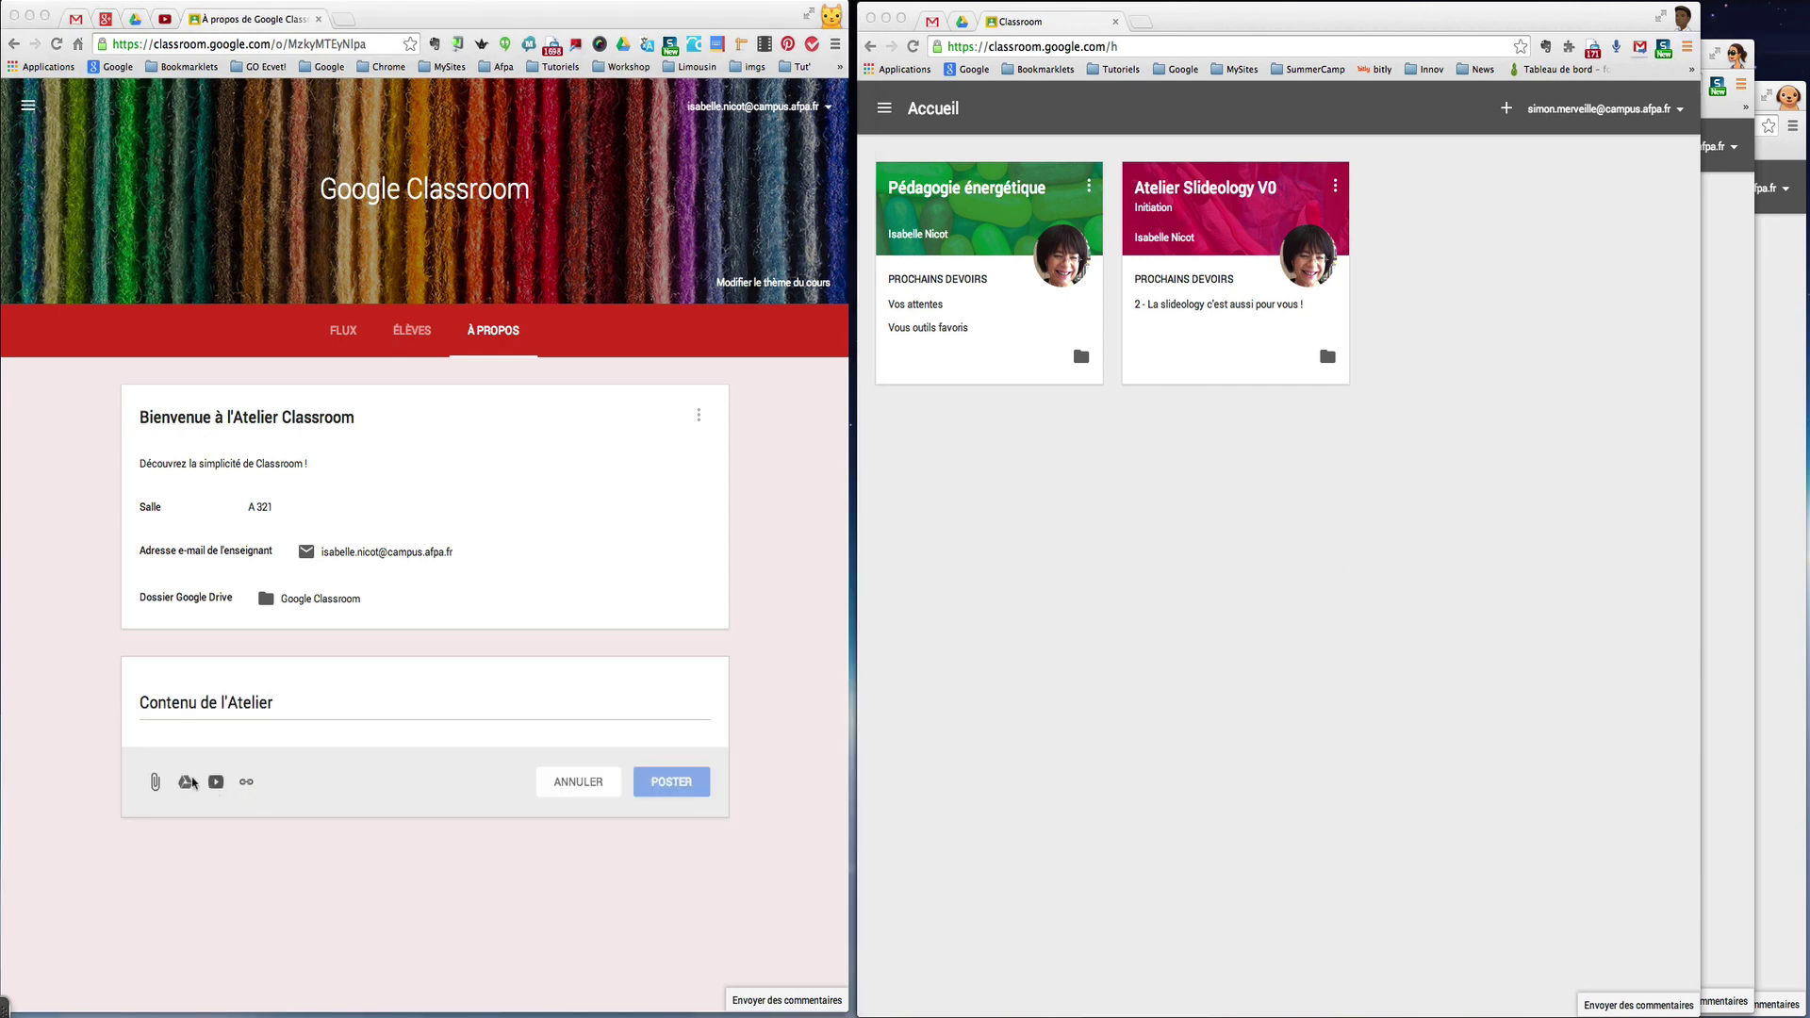
- Attach "Google Classroom - Contenu de l'Atelier" from the Drive folder Ateliers > Using Google Classroom to the material
left_click(188, 782)
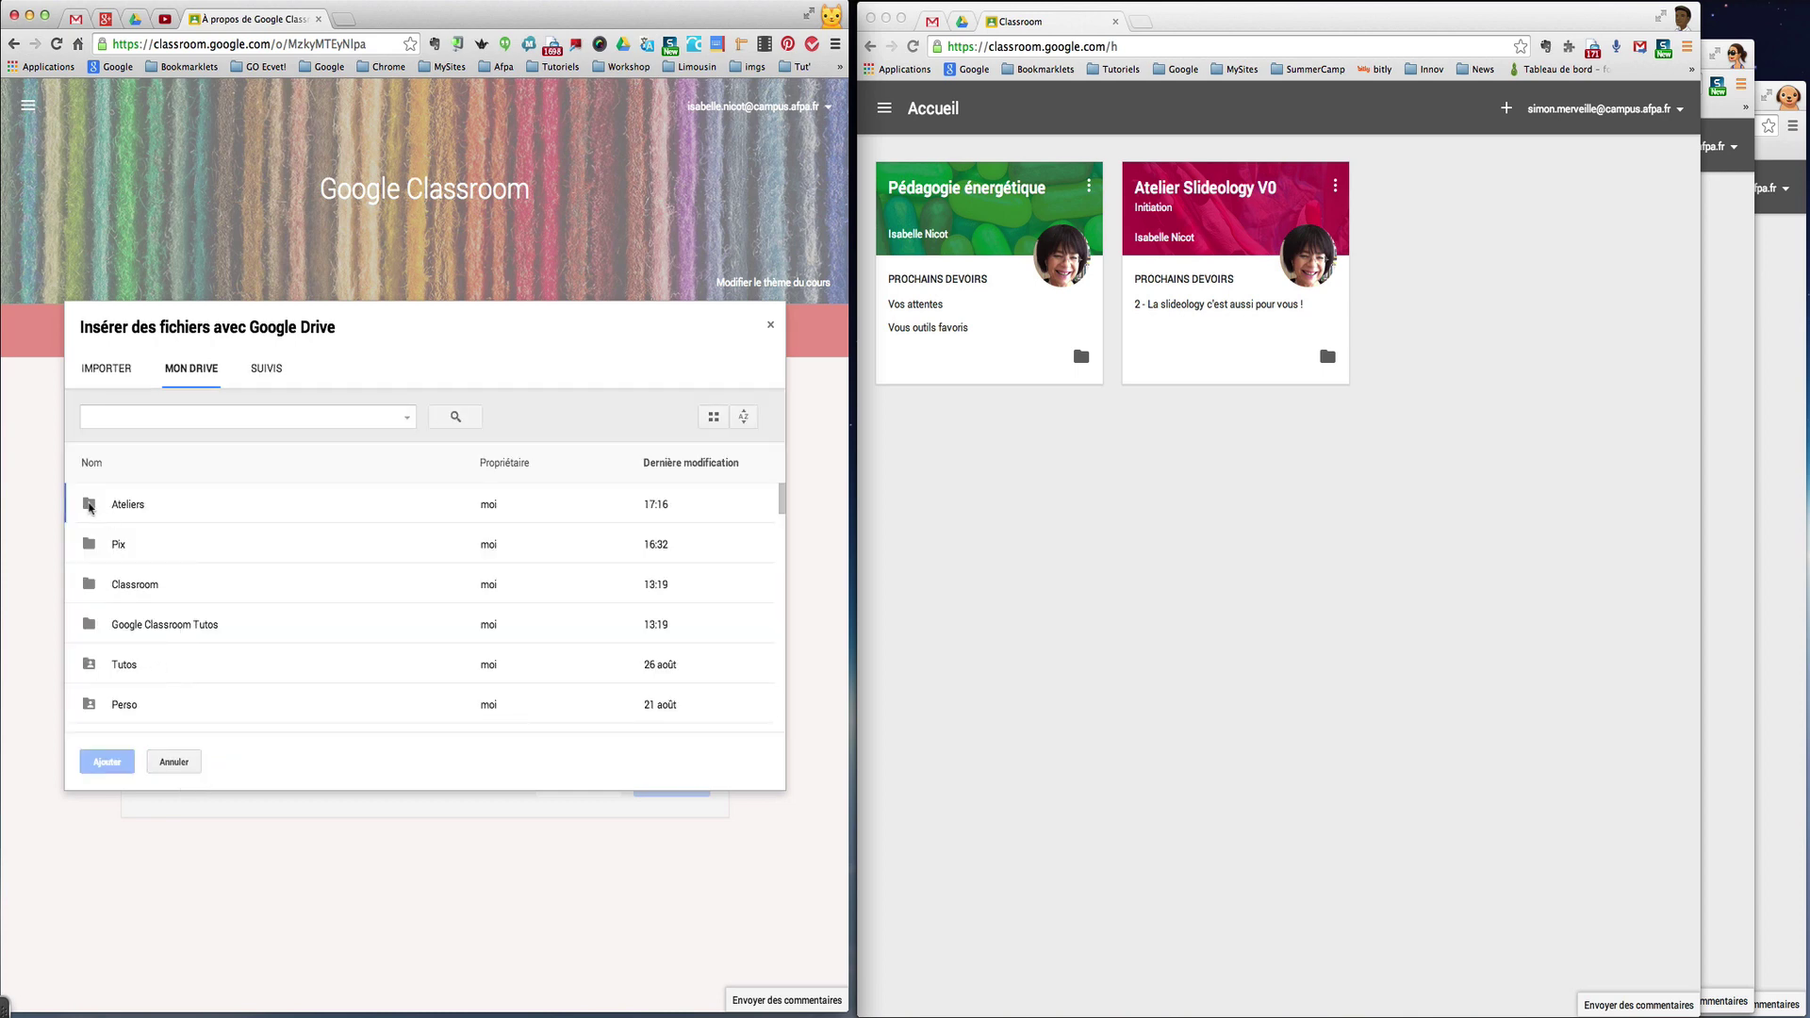
double_click(91, 507)
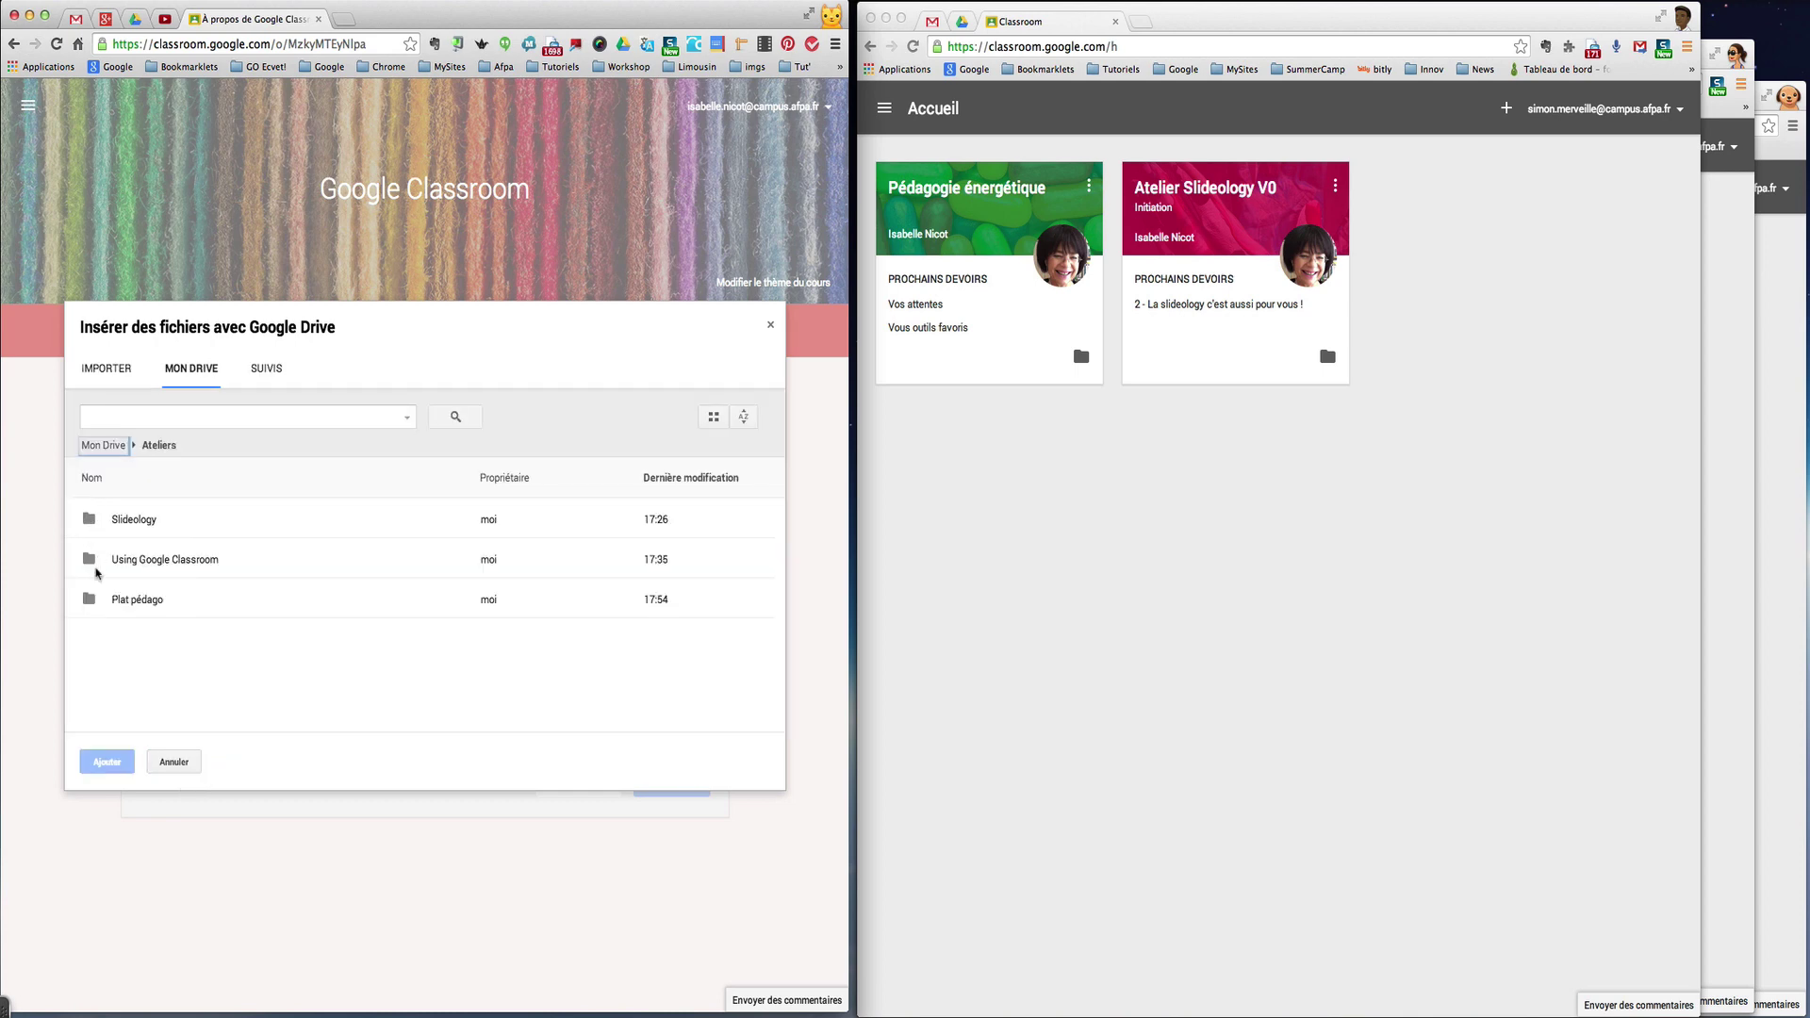
double_click(89, 561)
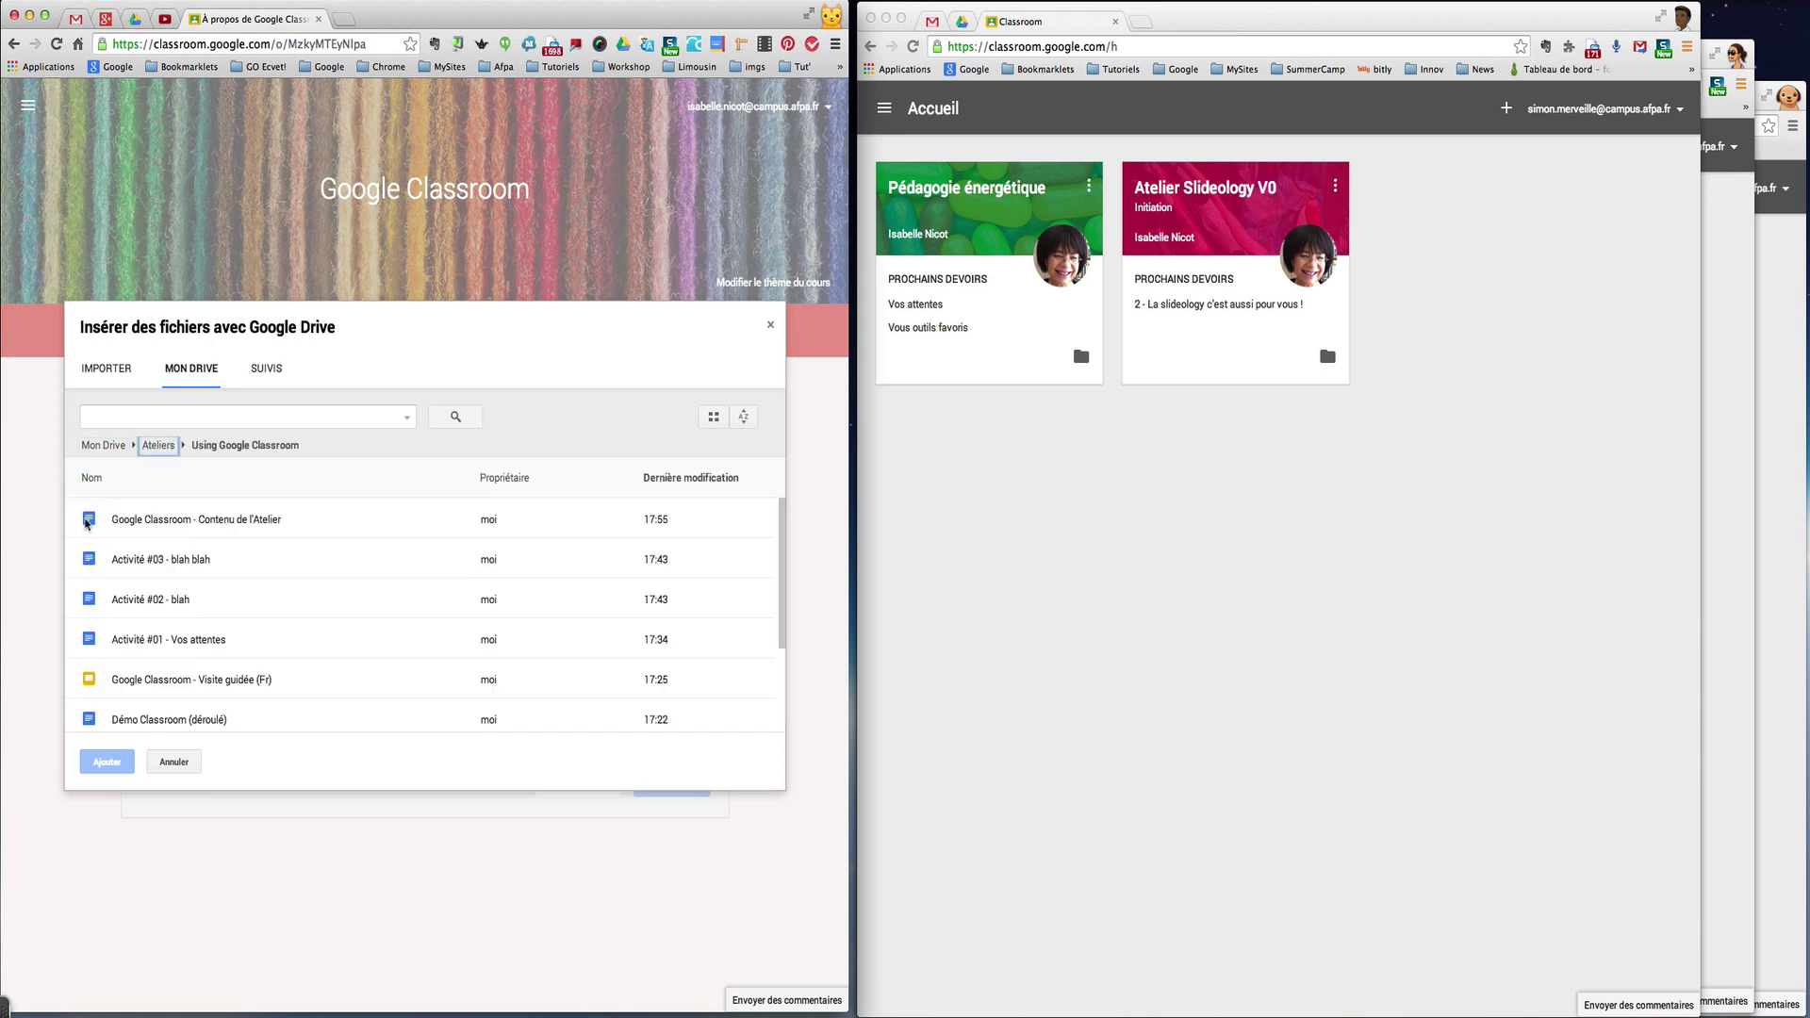
left_click(94, 521)
double_click(94, 521)
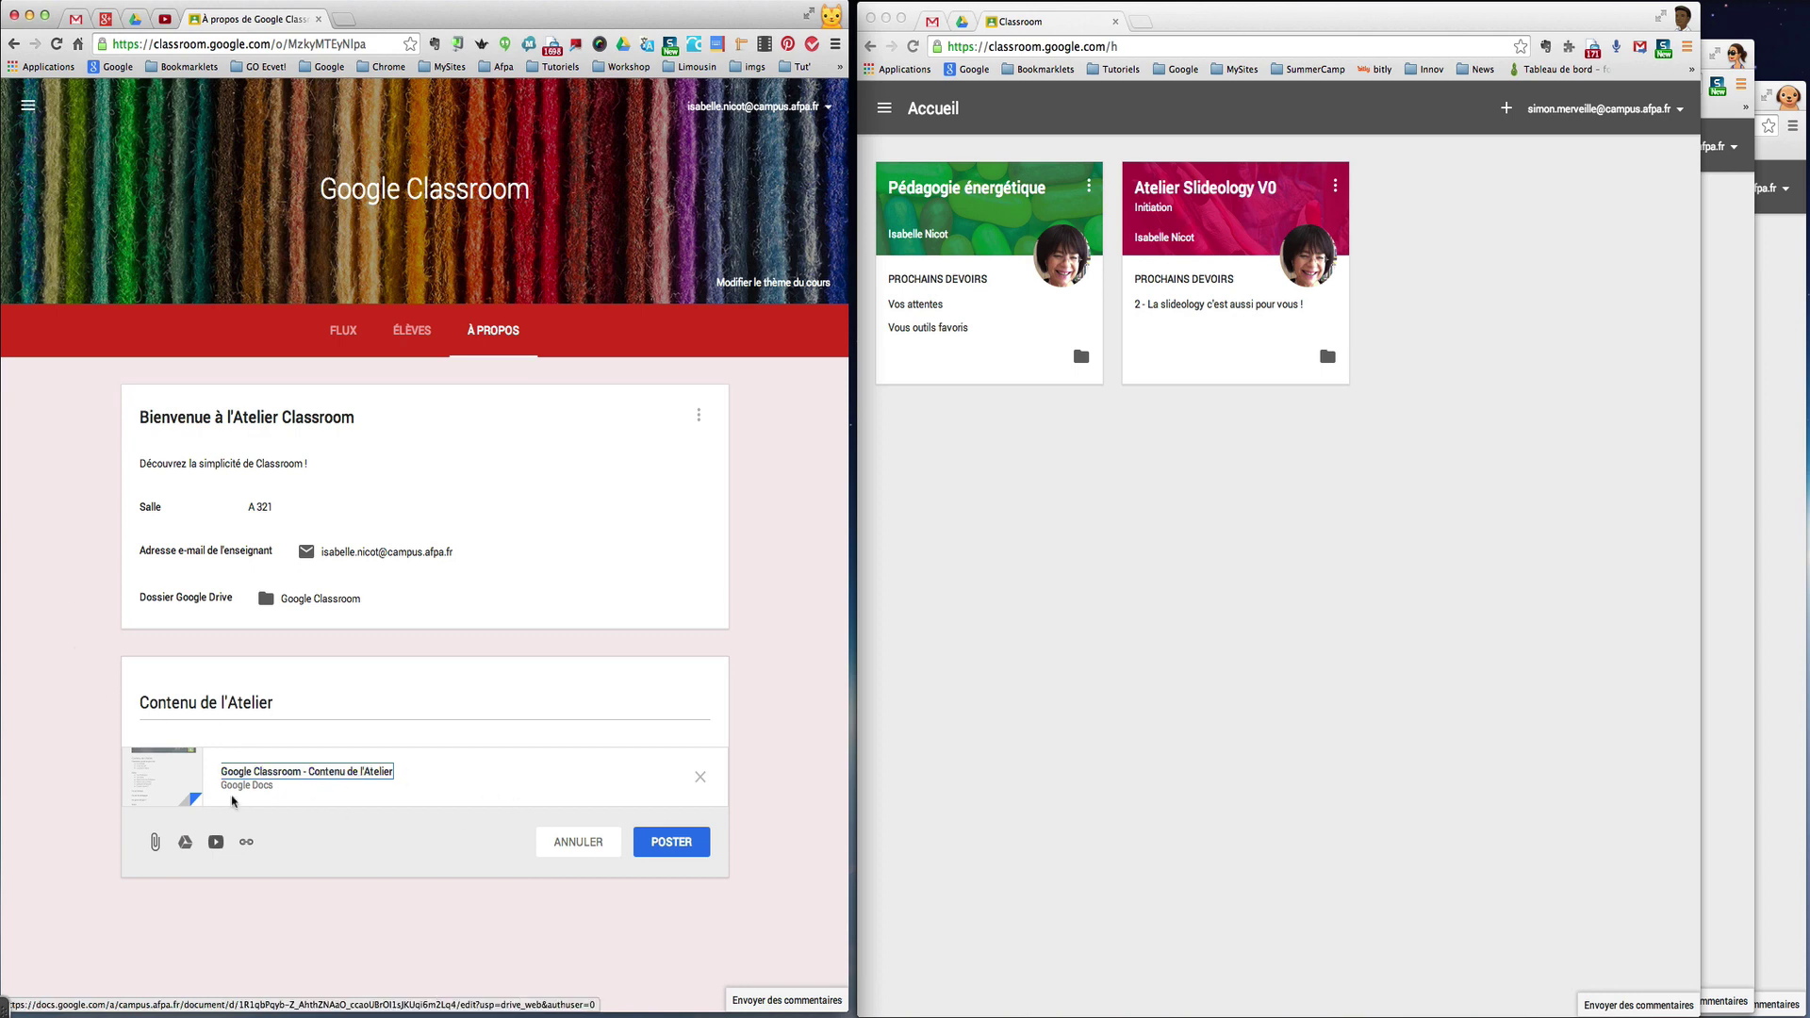
left_click(215, 841)
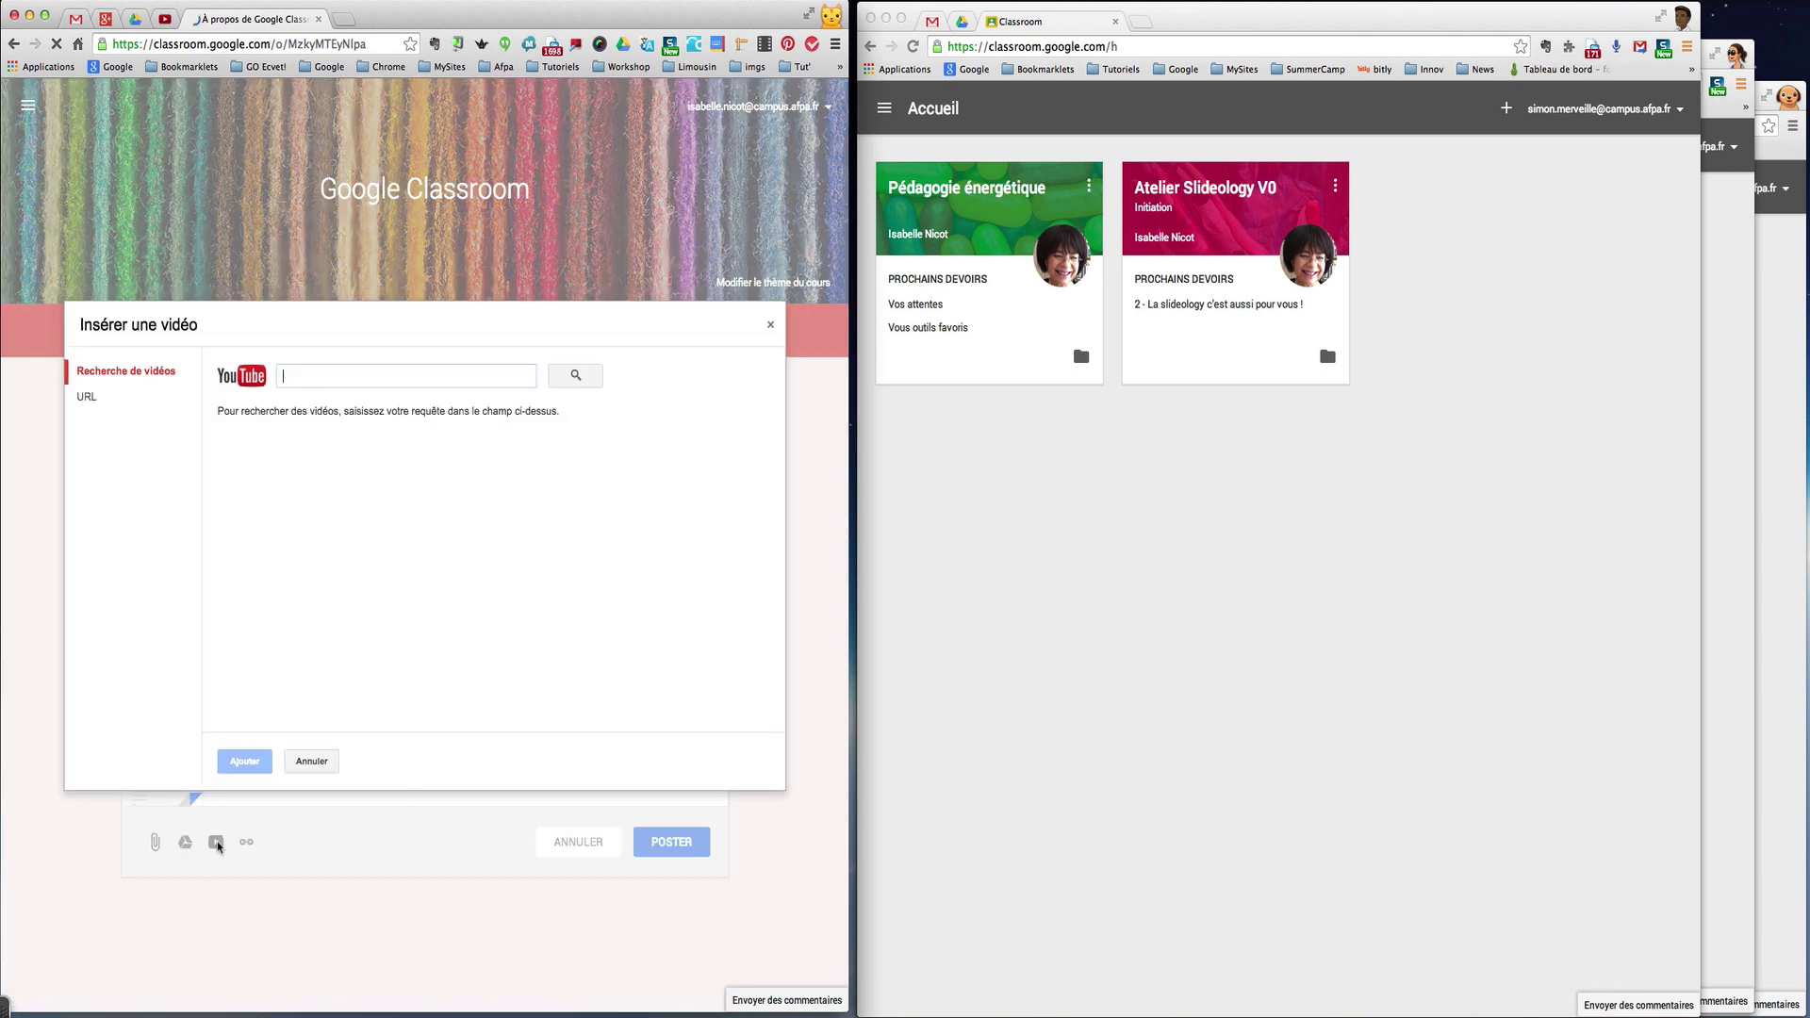
left_click(89, 399)
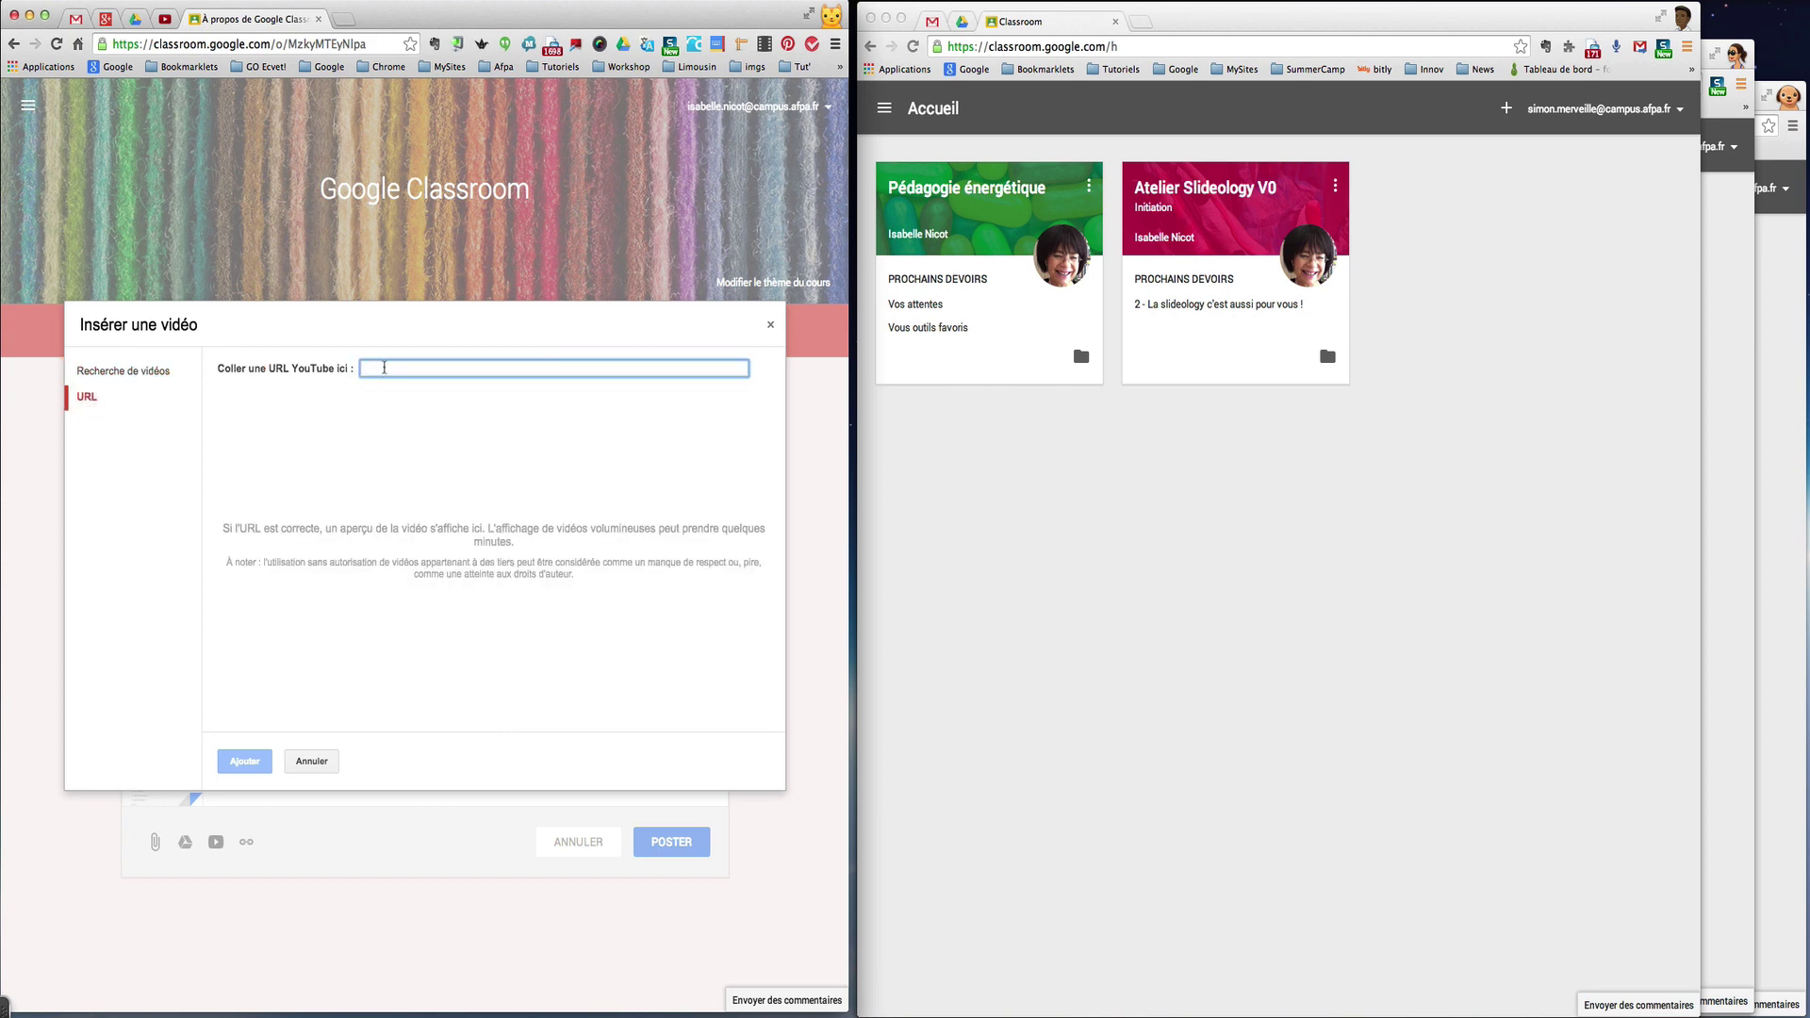
type("http://youtu.be/K26iyyQMp_g")
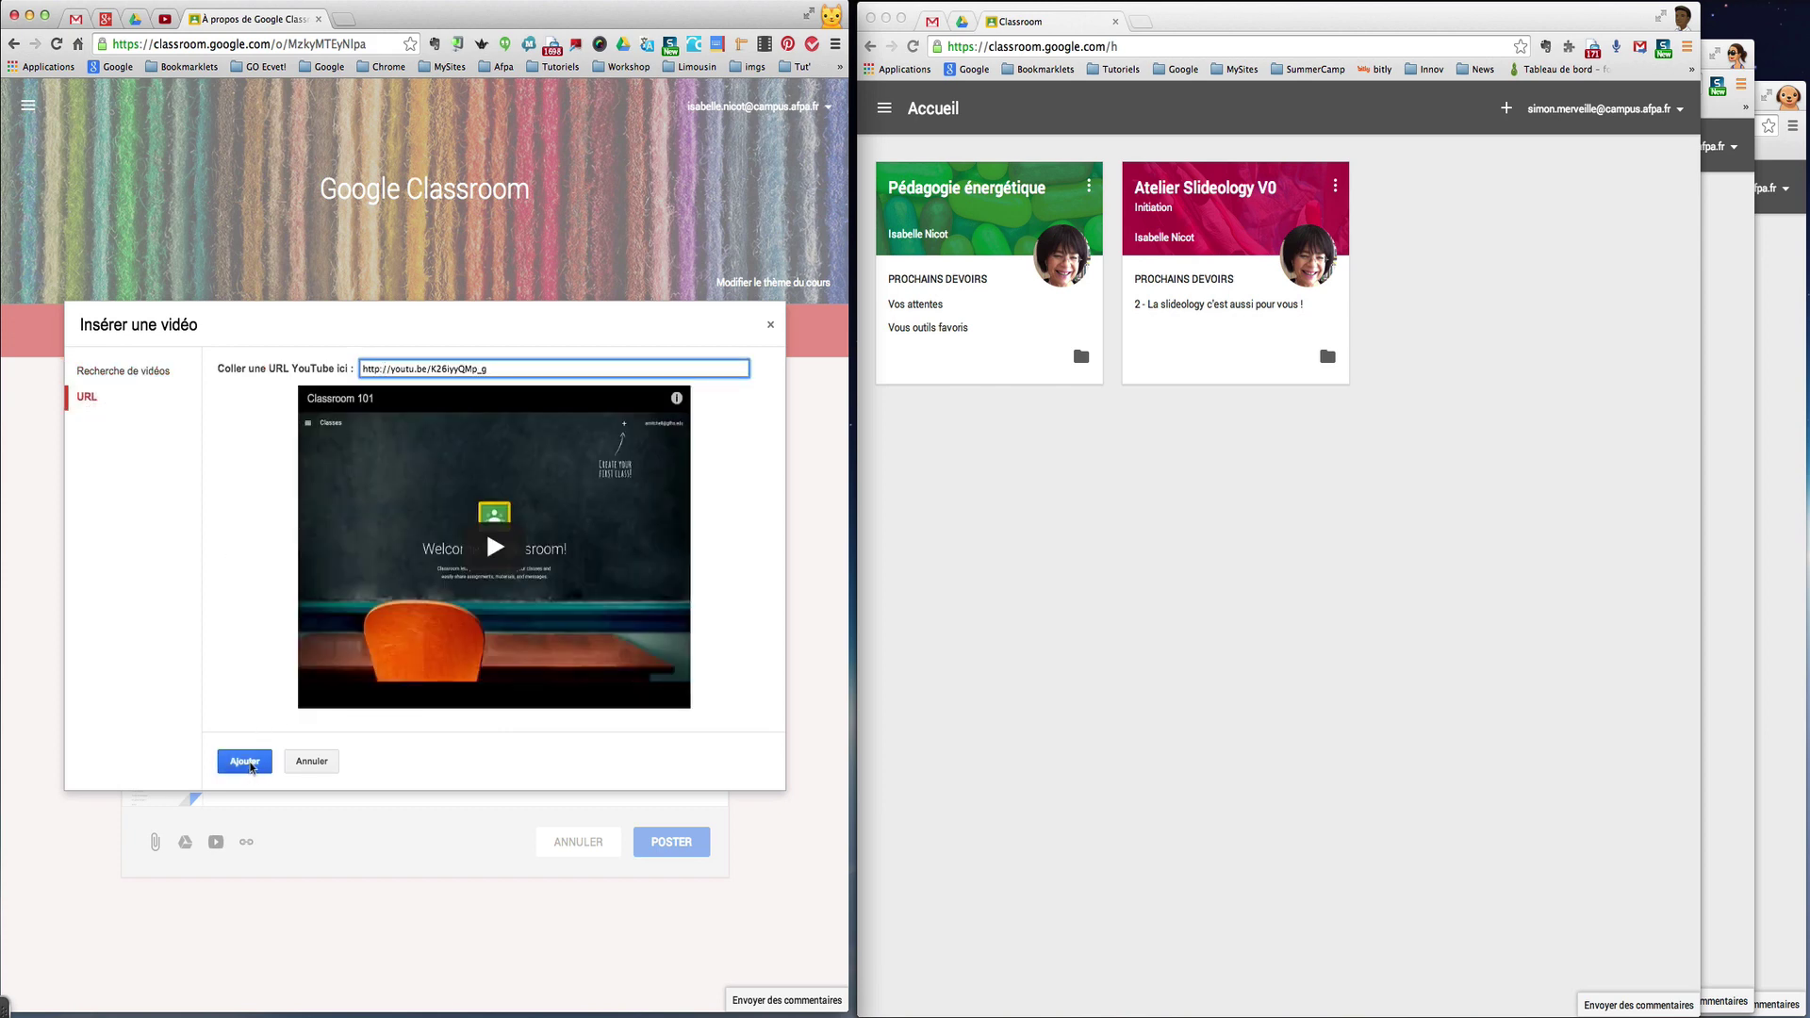
left_click(244, 761)
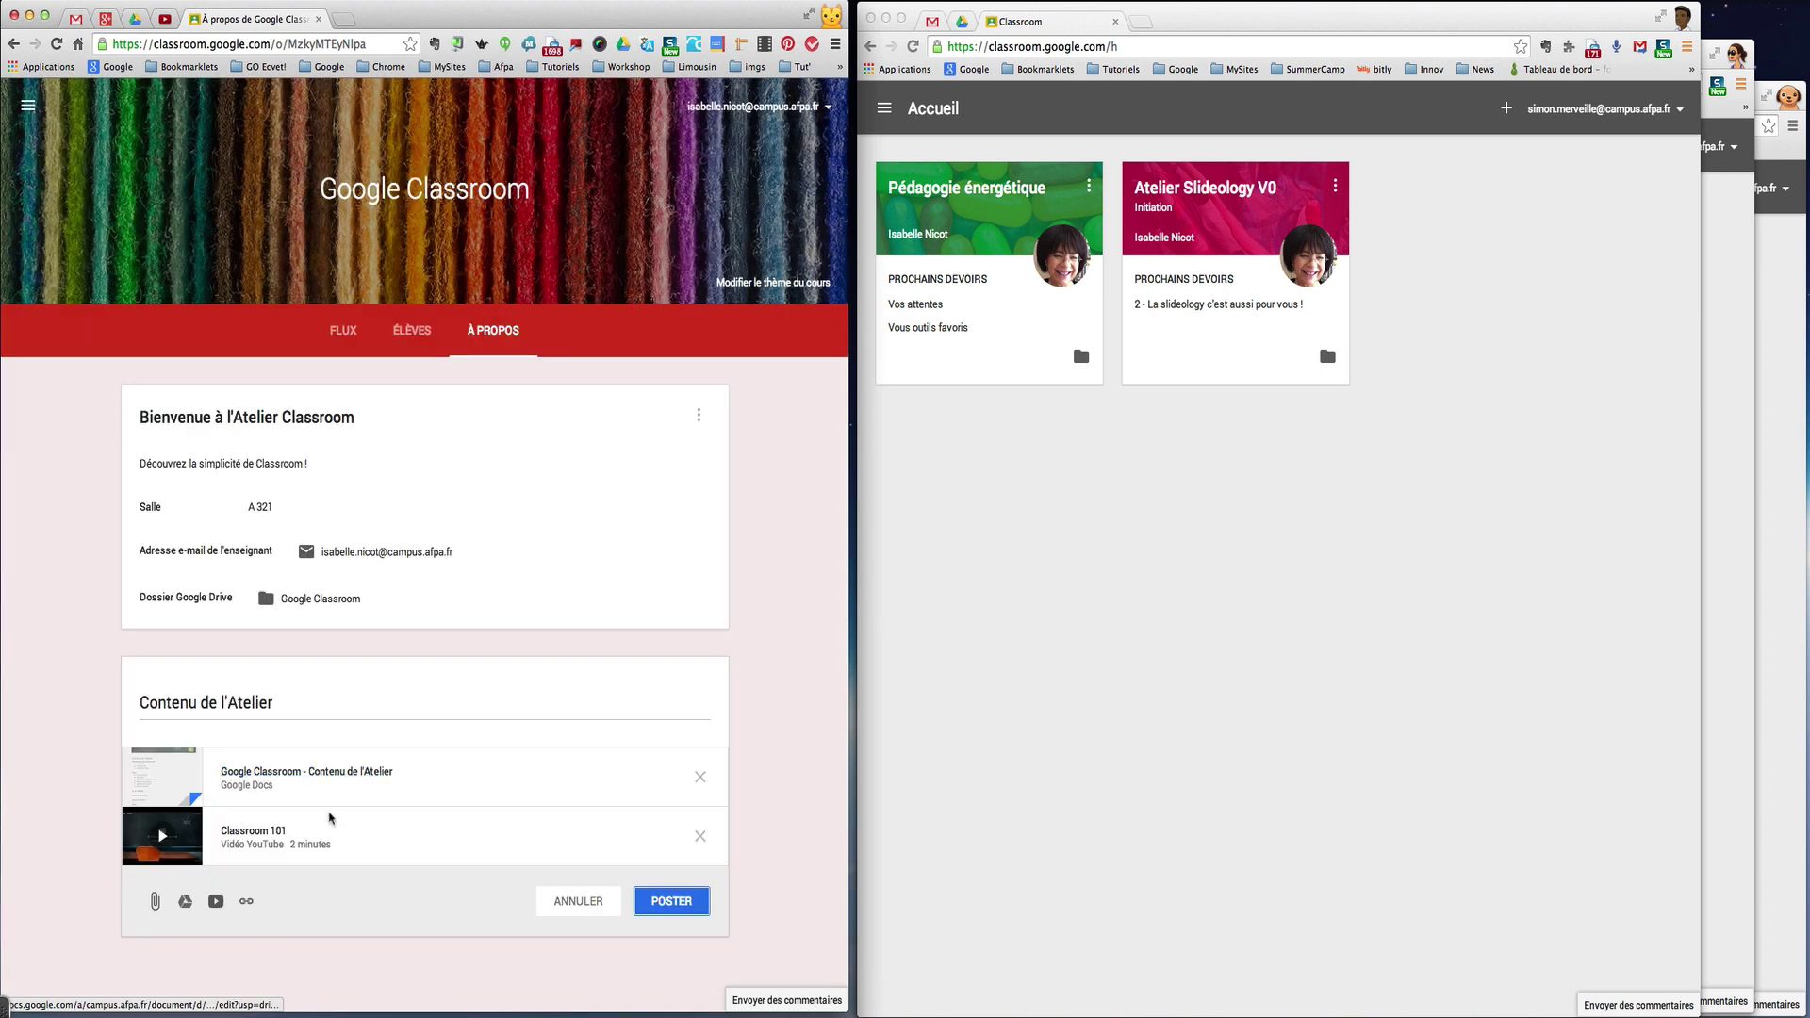
left_click(671, 901)
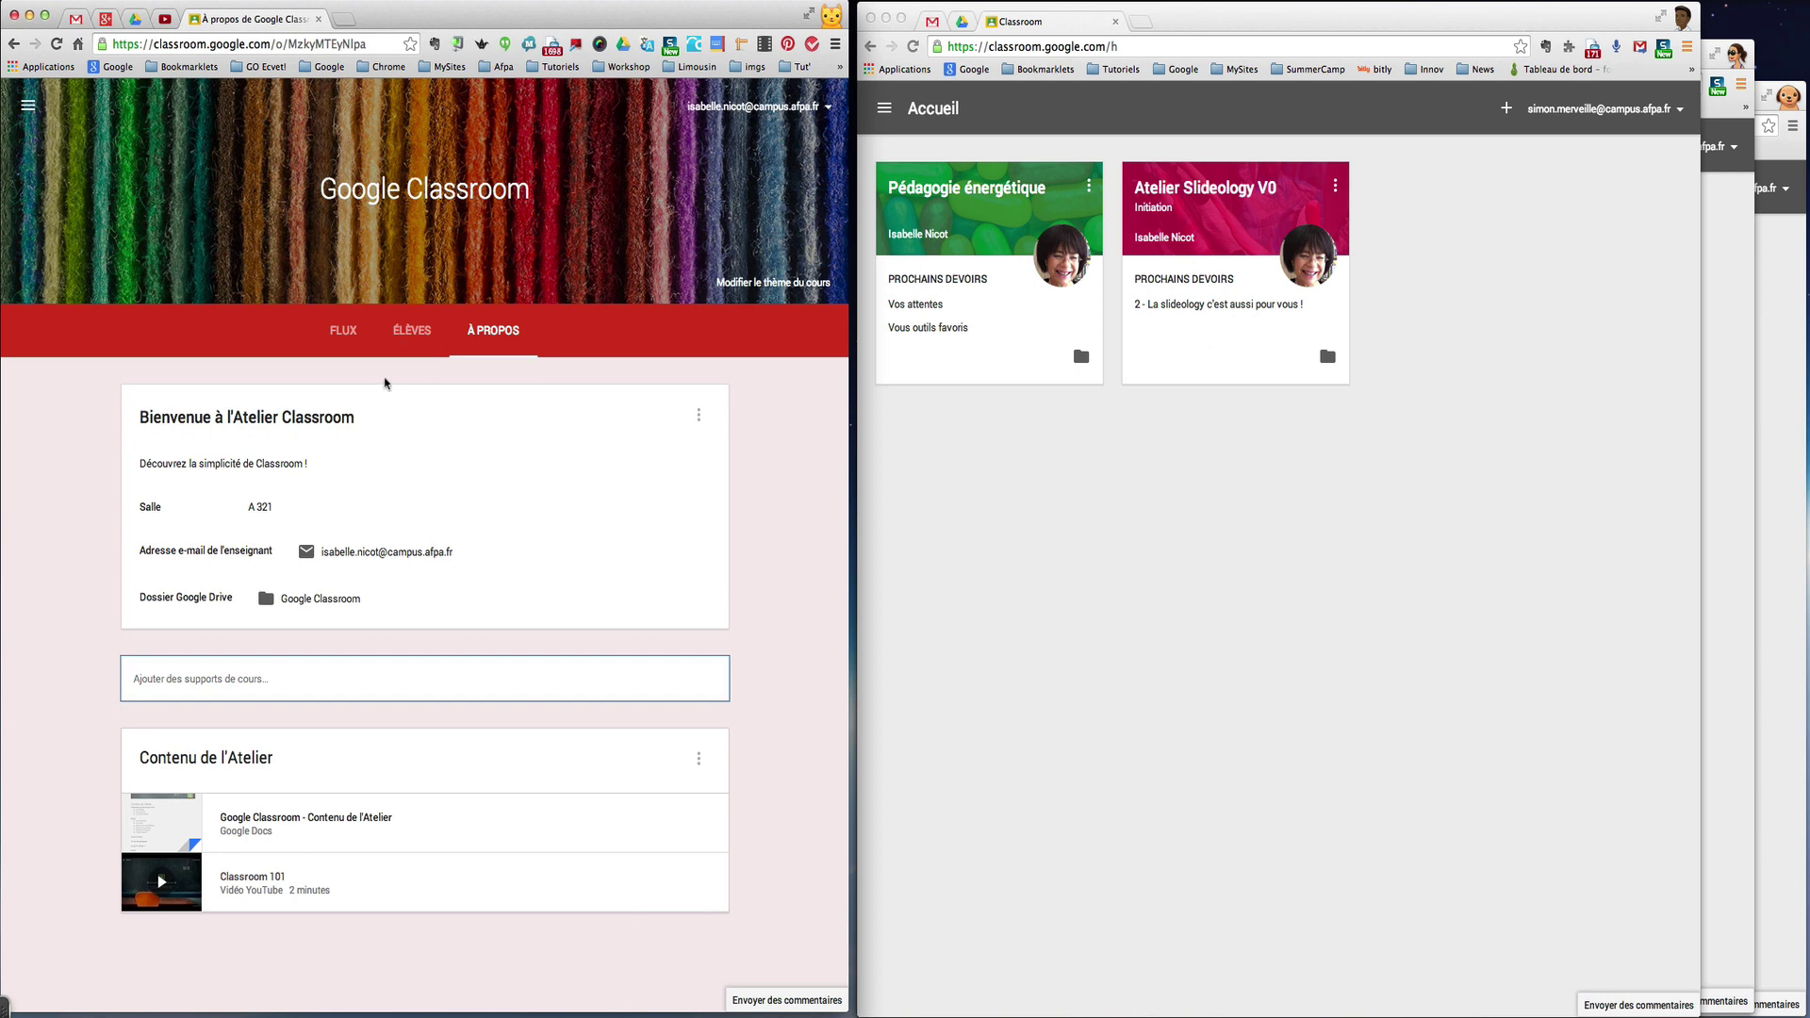
- Start a student invitation for the course and select all contacts in the "Mes stagiaires" group
left_click(411, 332)
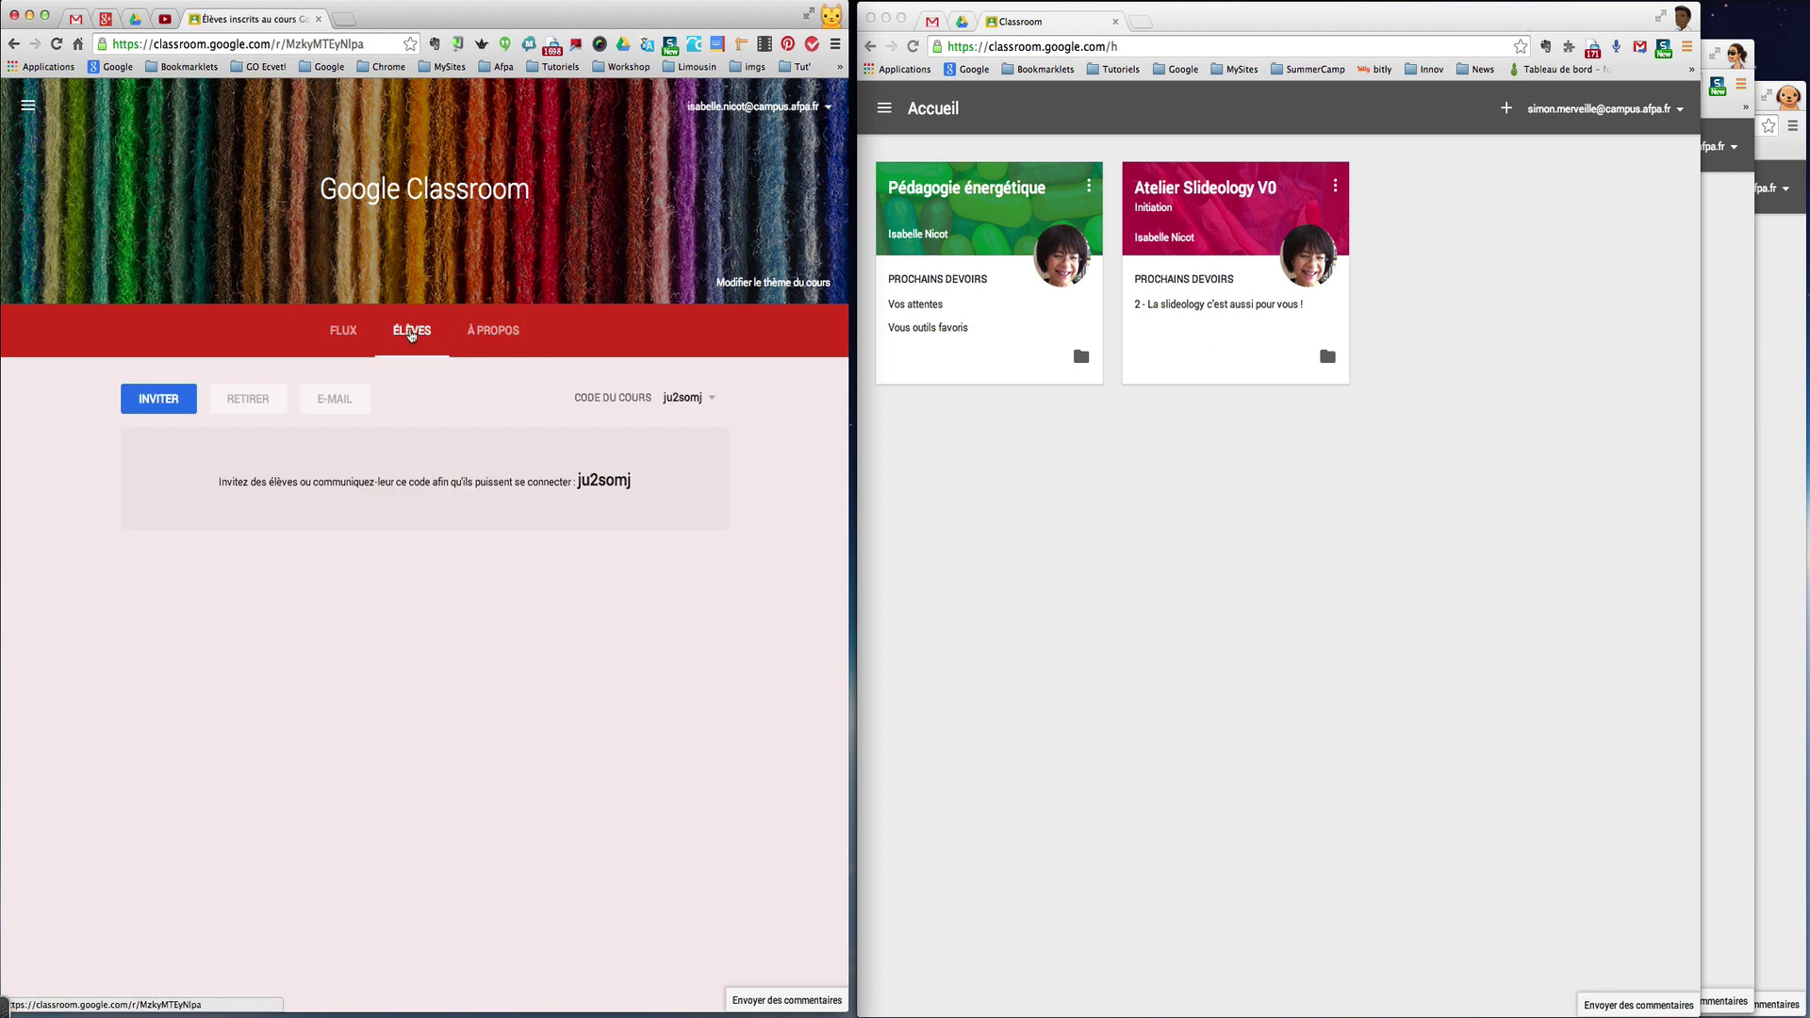
left_click(164, 400)
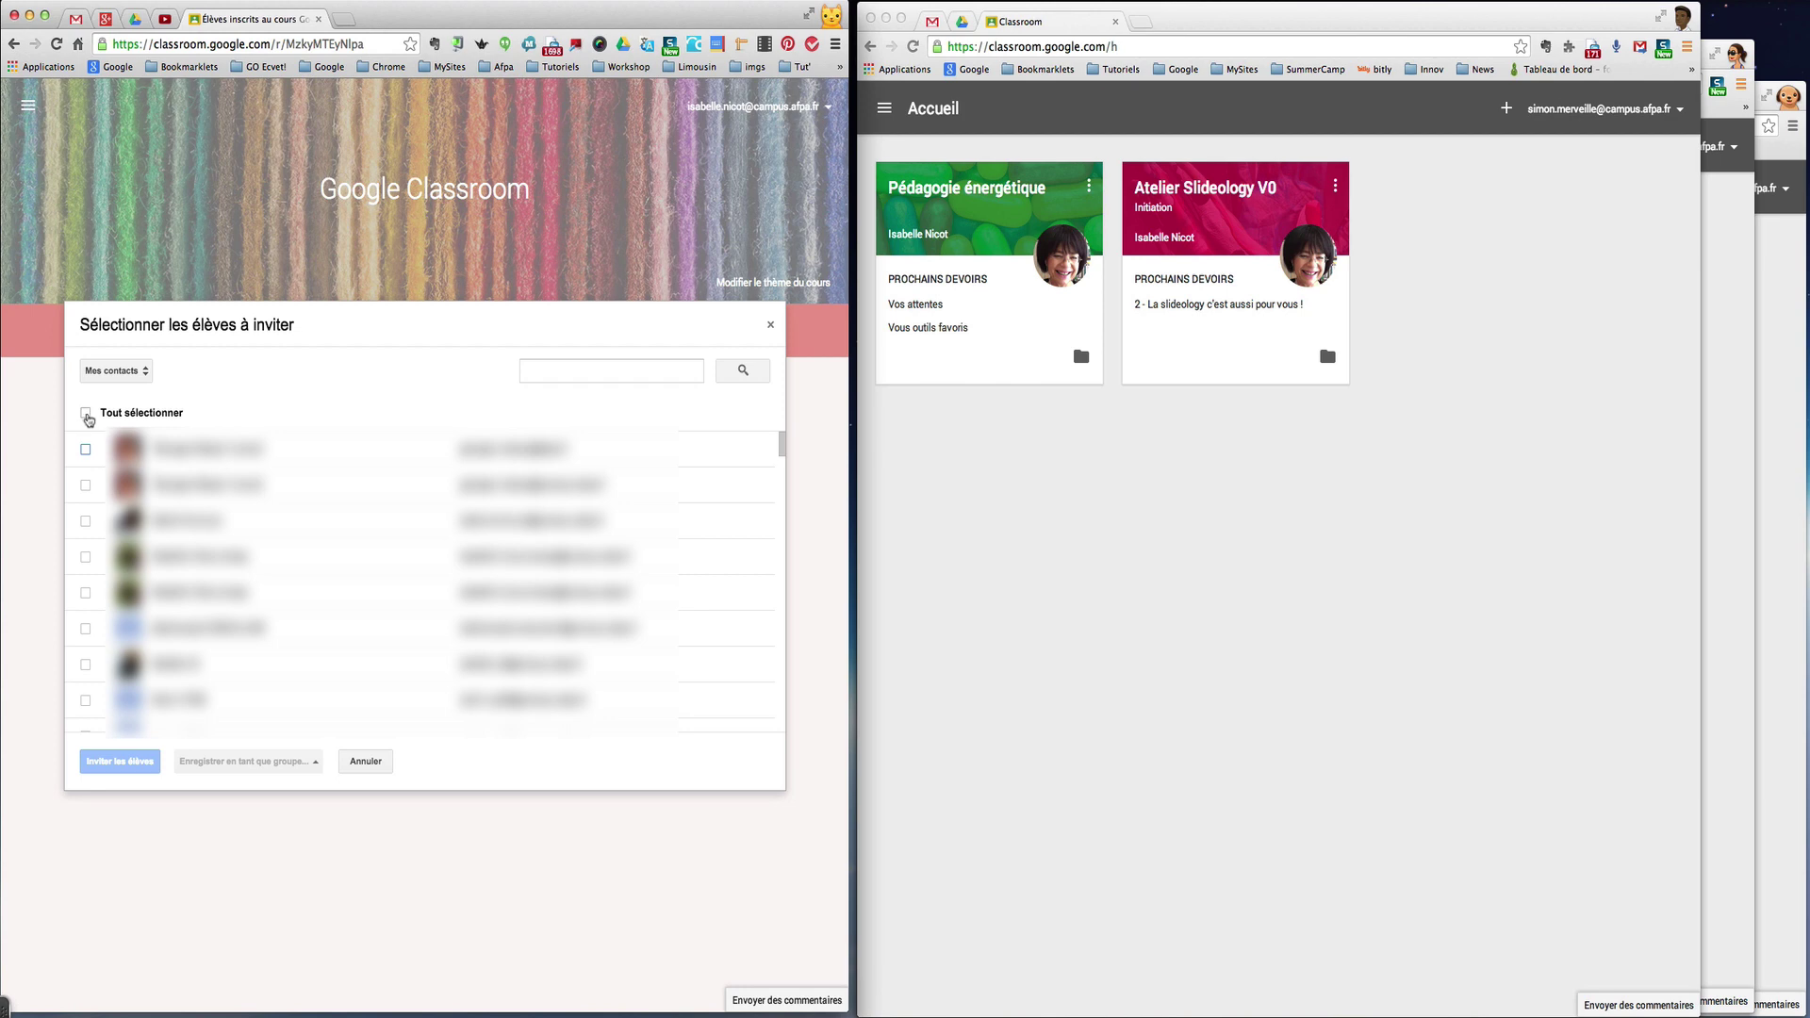
left_click(144, 371)
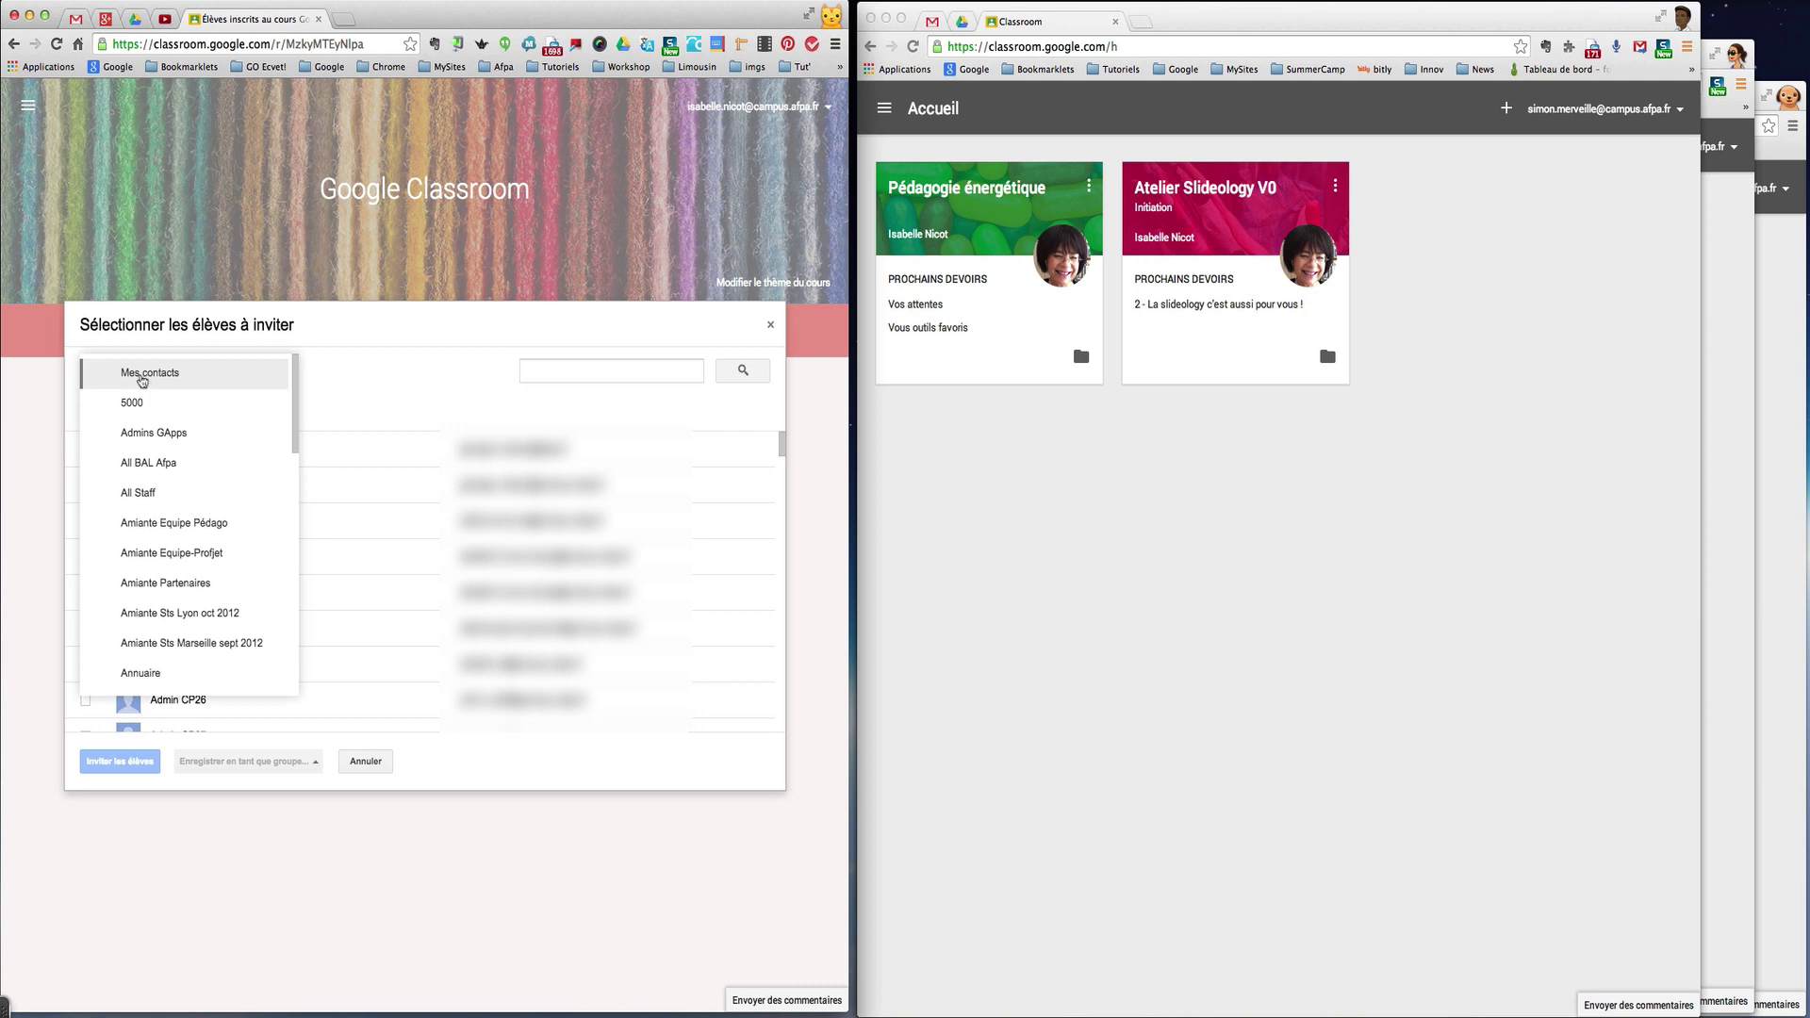
scroll(146, 405, "down", 8)
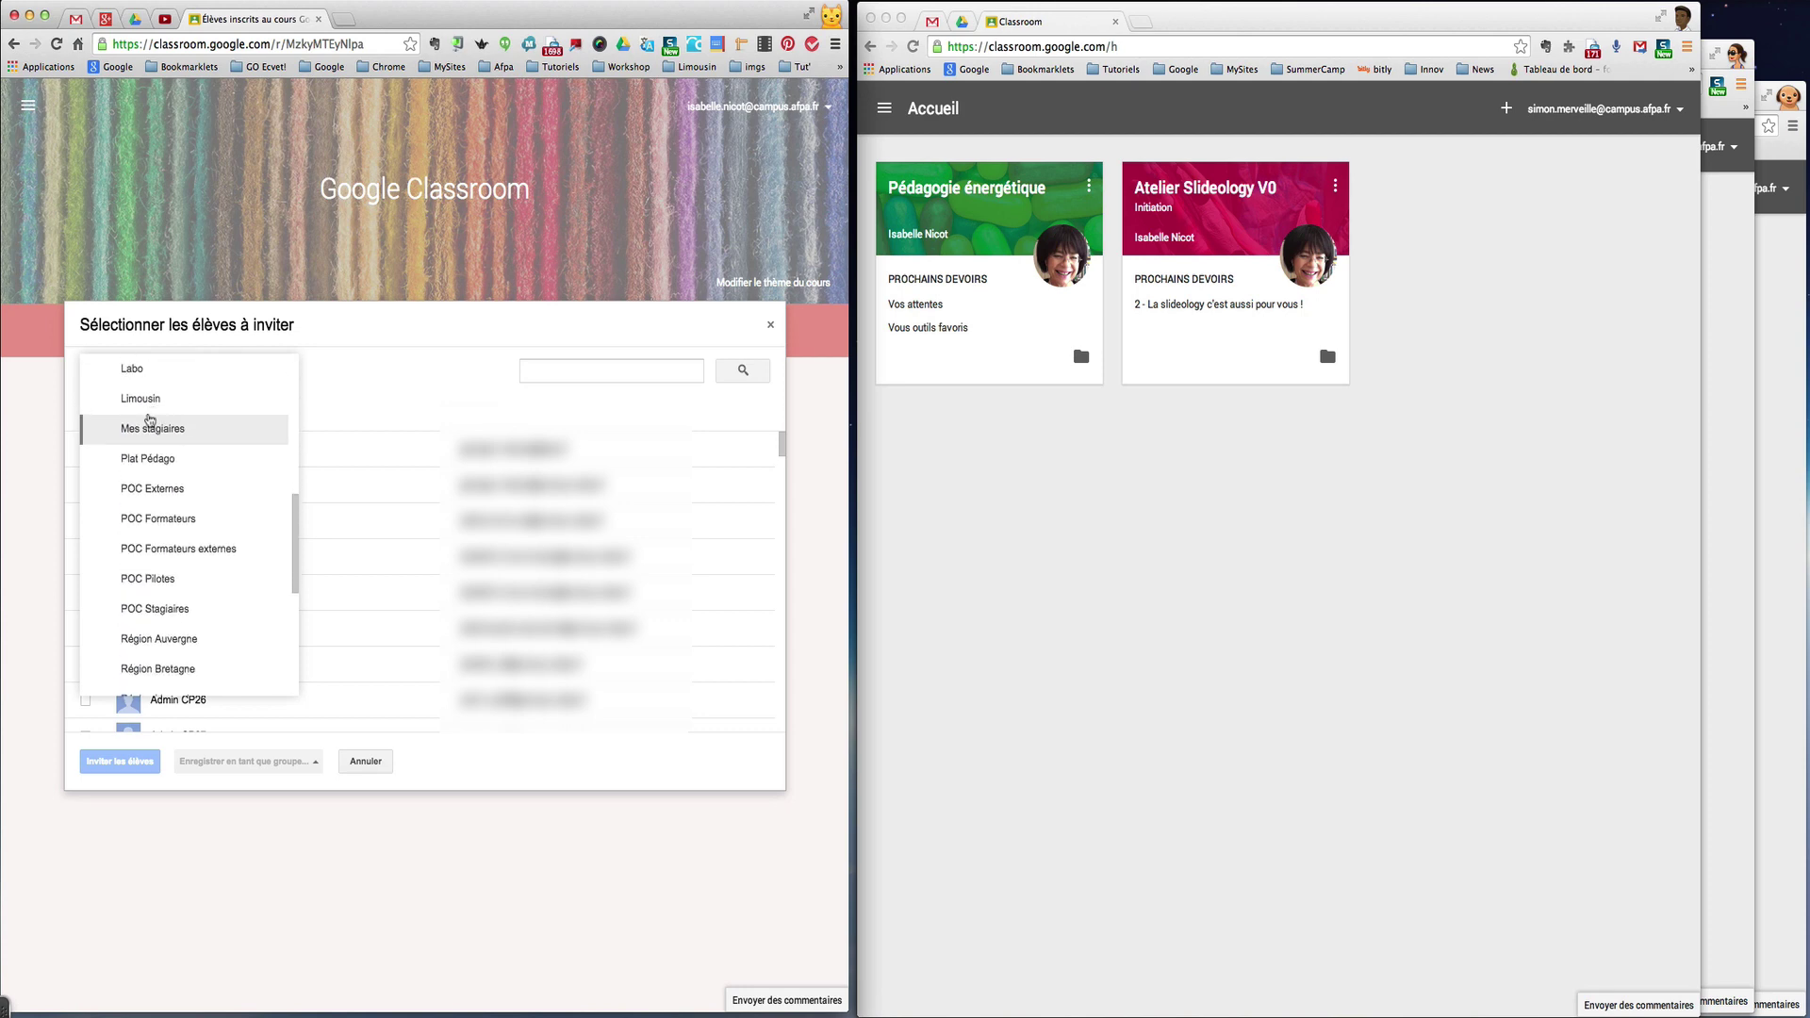
left_click(144, 429)
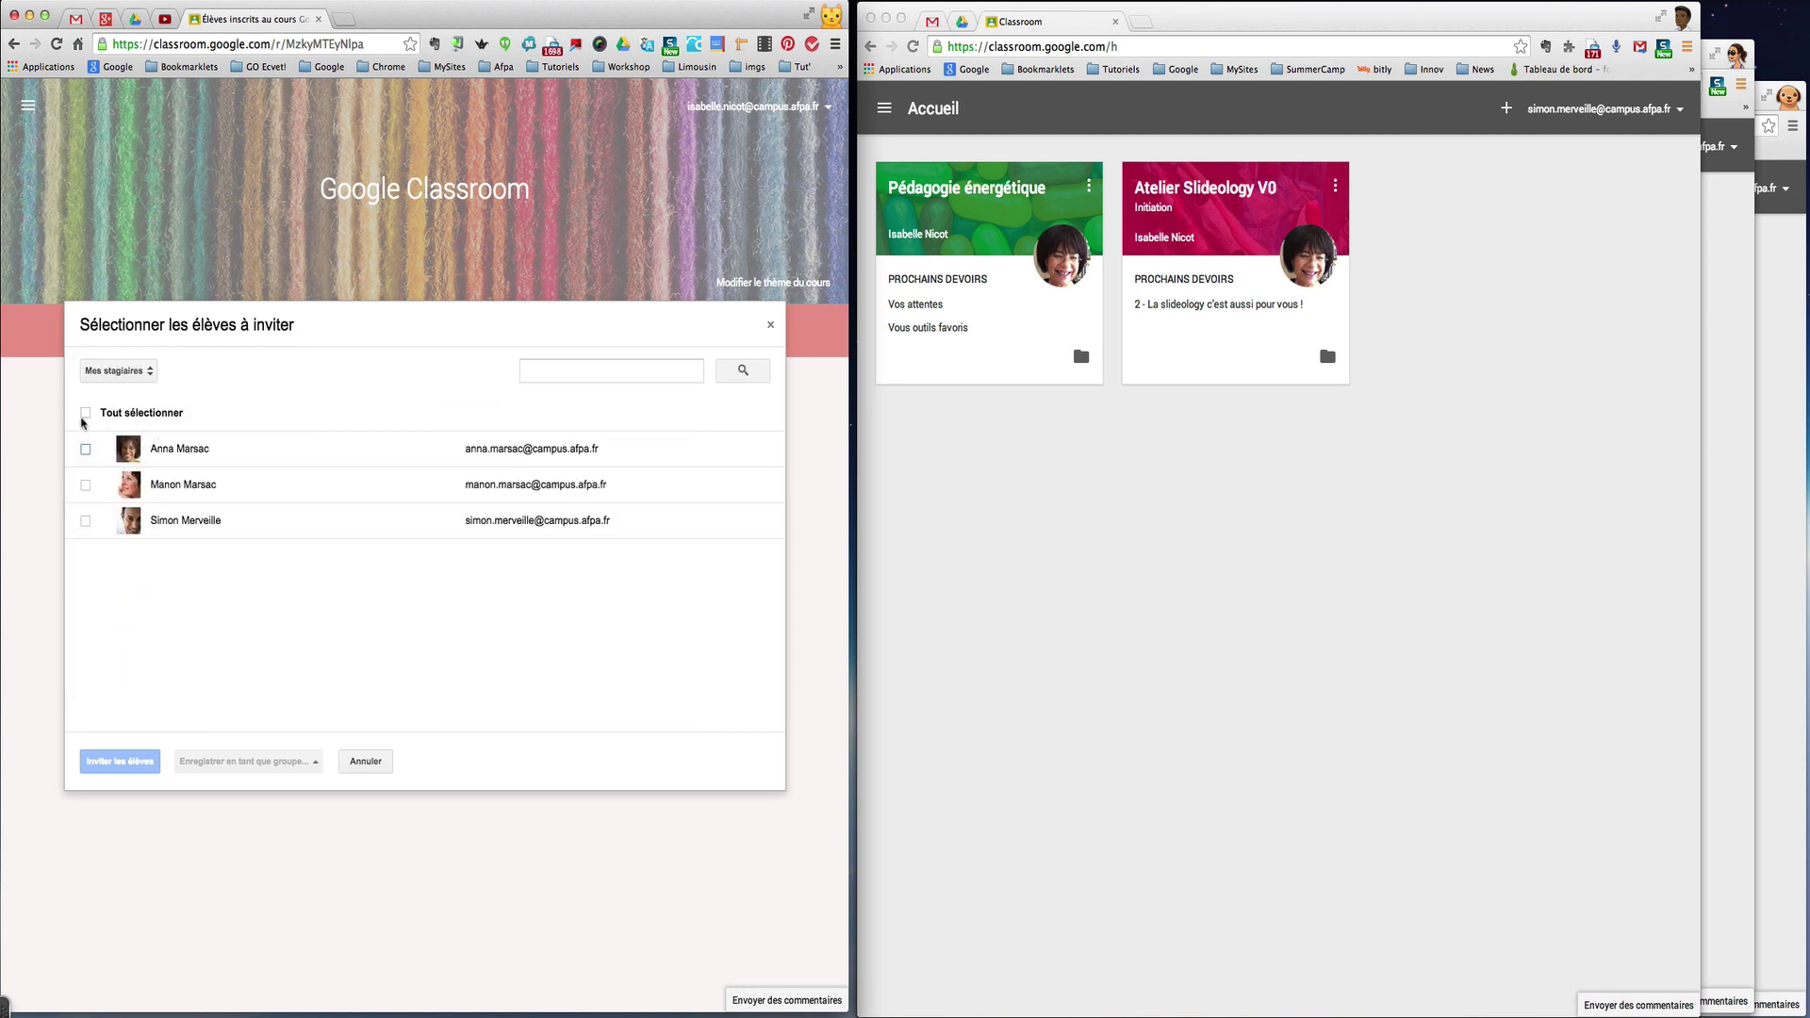
left_click(86, 413)
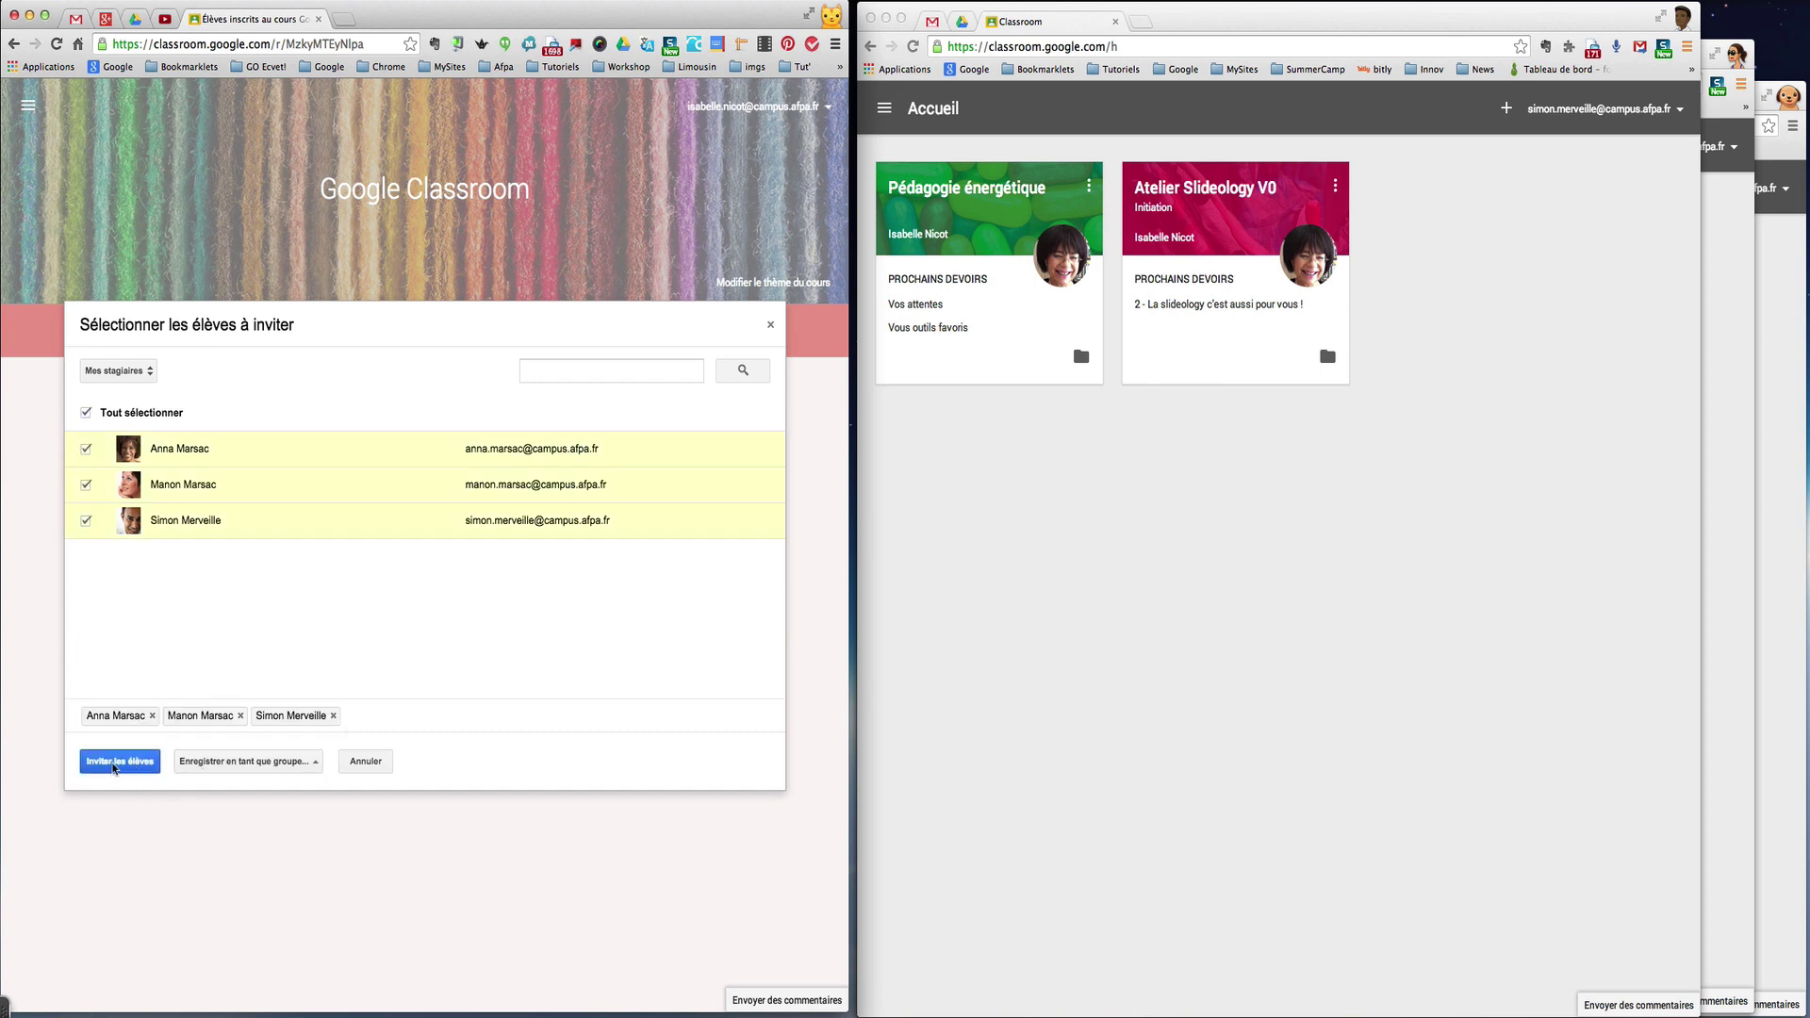
- Save the selected contacts as a group named "Google classroom" and invite them to the course
left_click(318, 762)
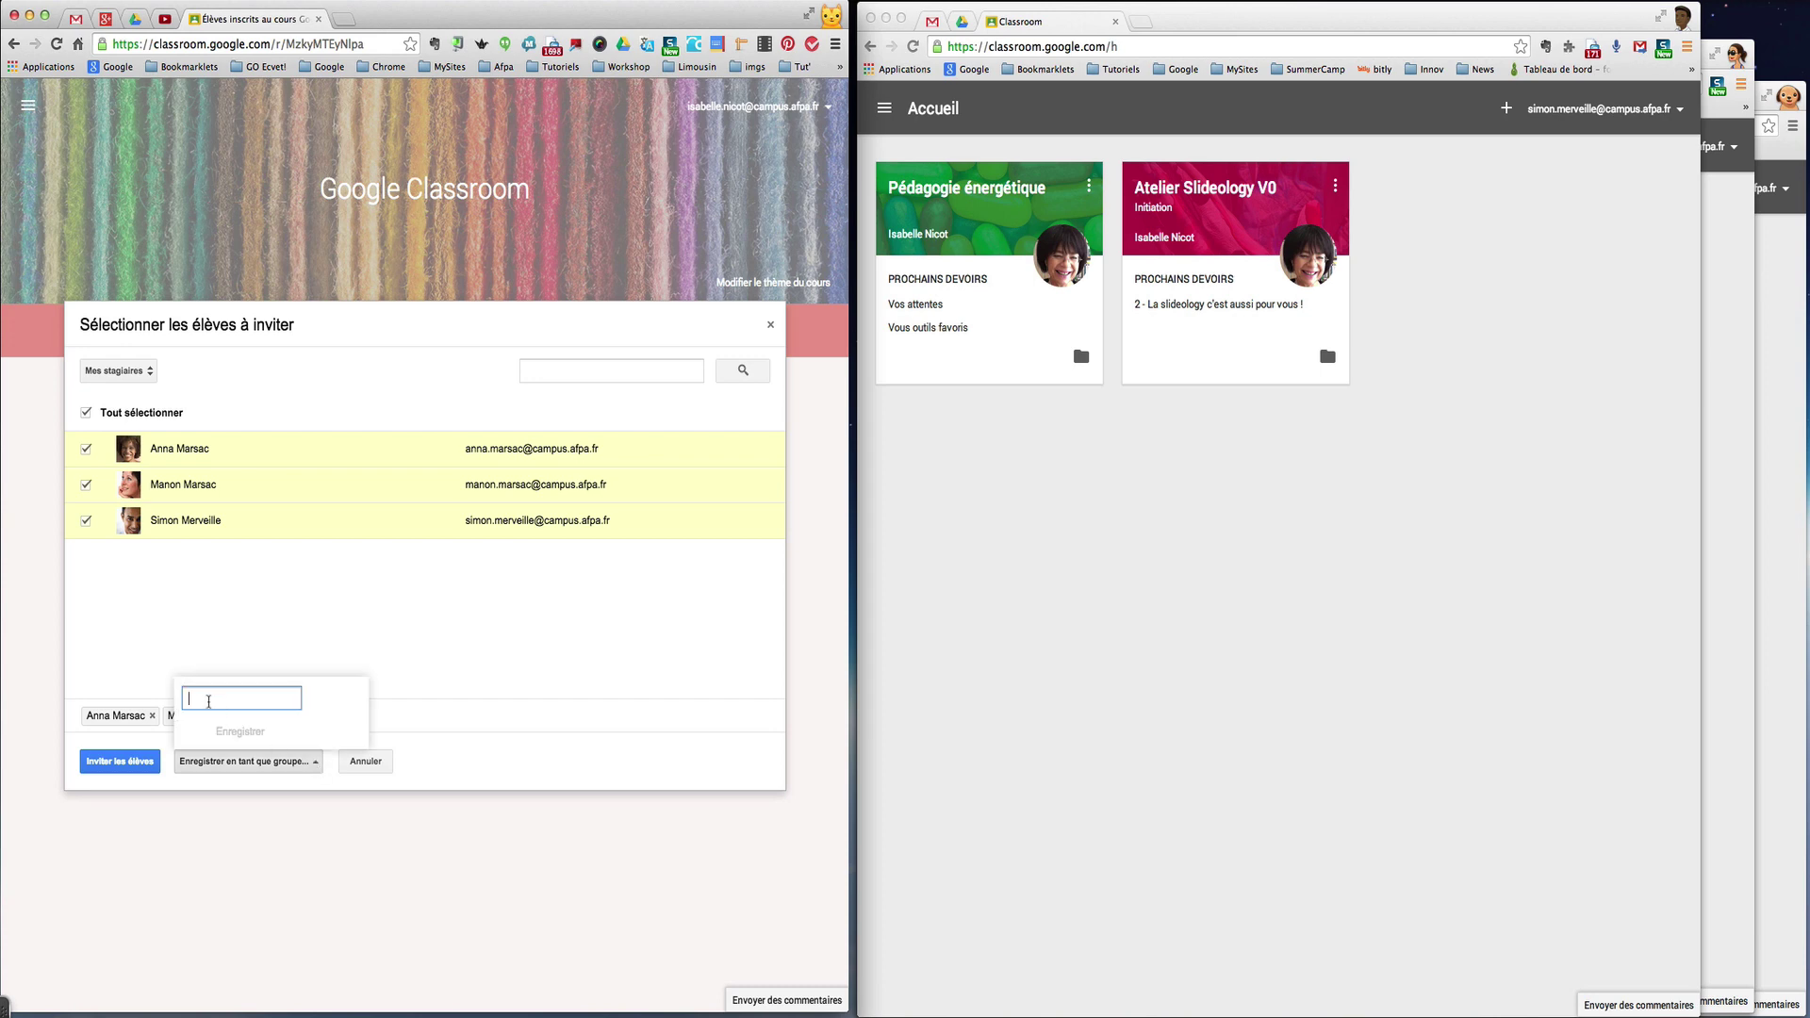
type("Google classroom")
key("Return")
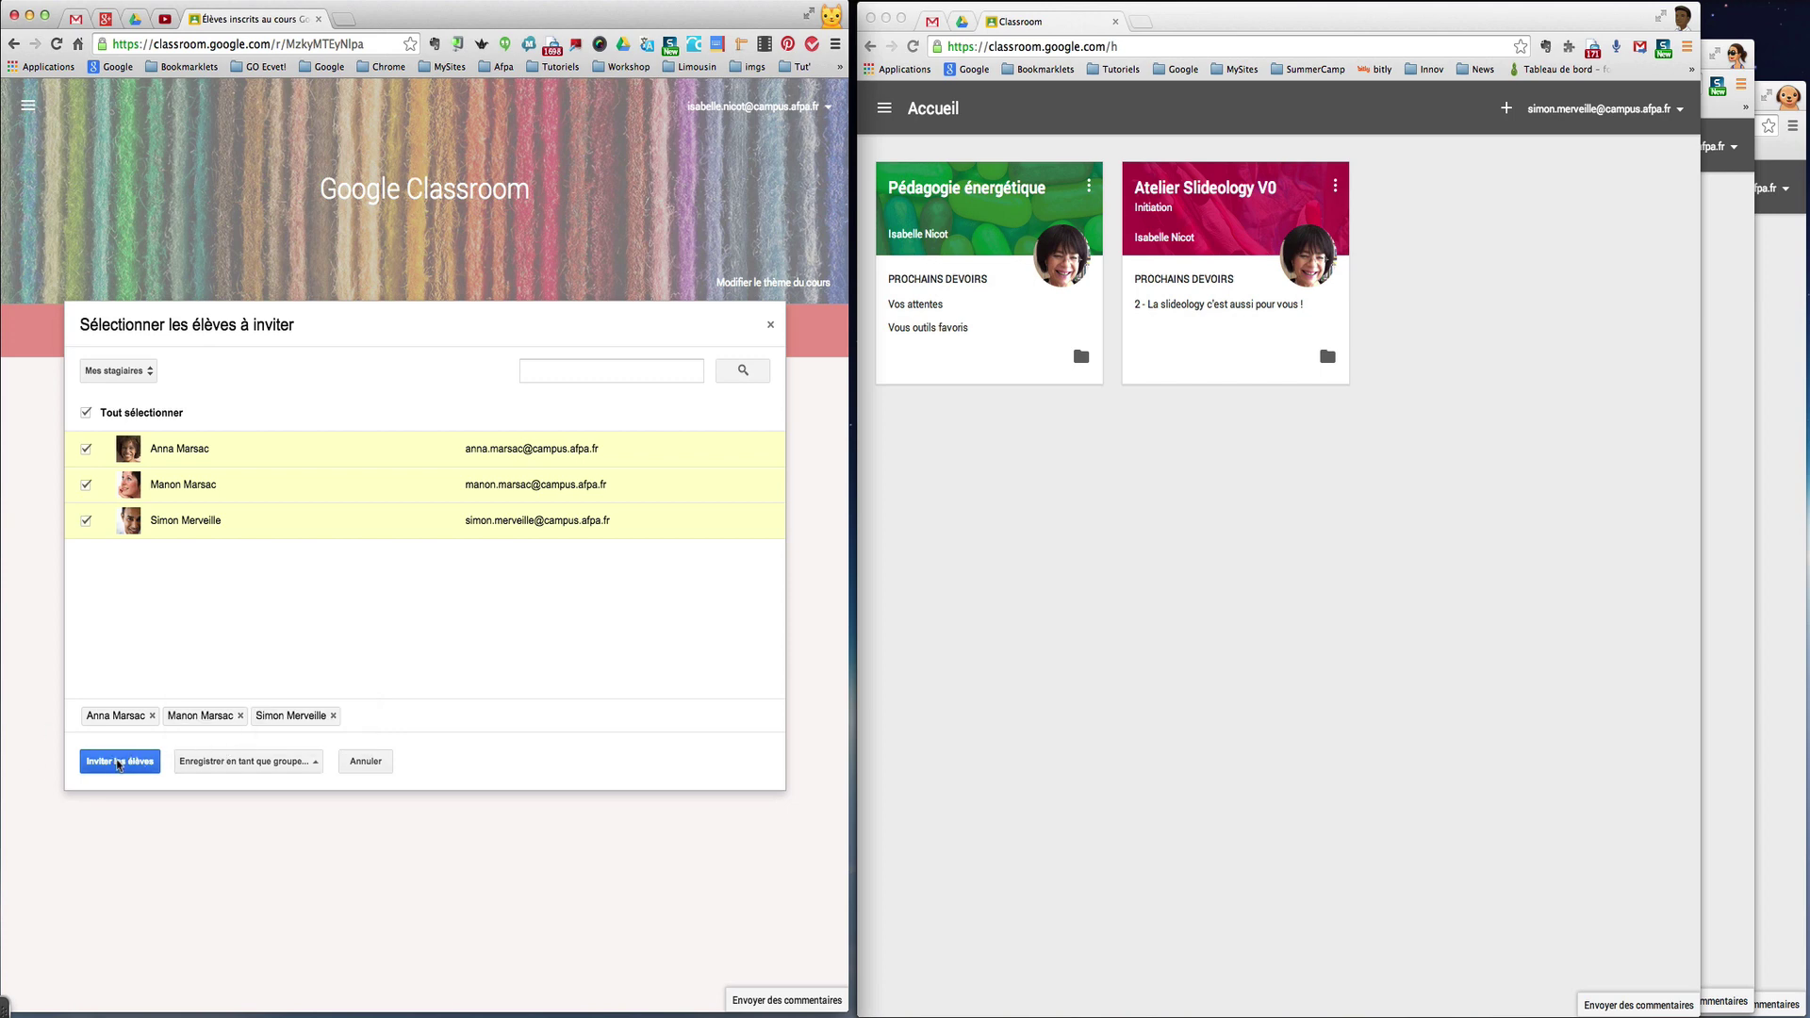
left_click(123, 761)
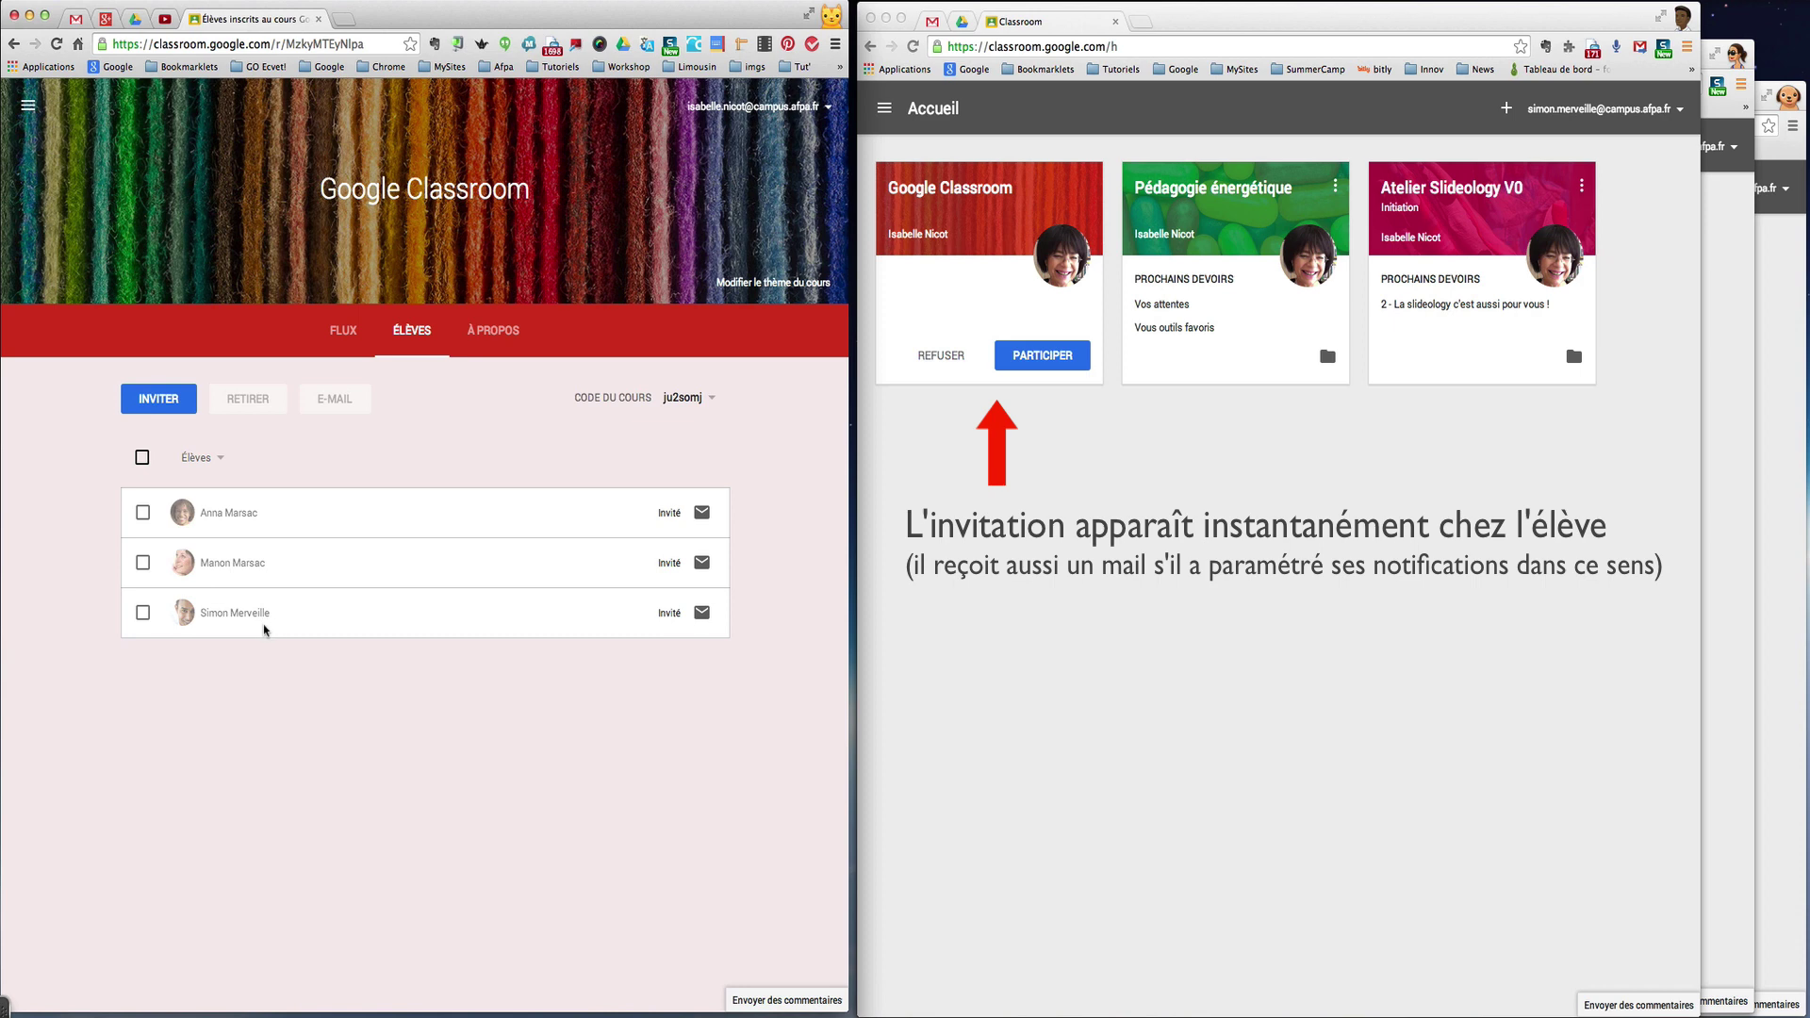
- Reverse and restore the student list's sort order, and select and deselect the invited students
left_click(220, 461)
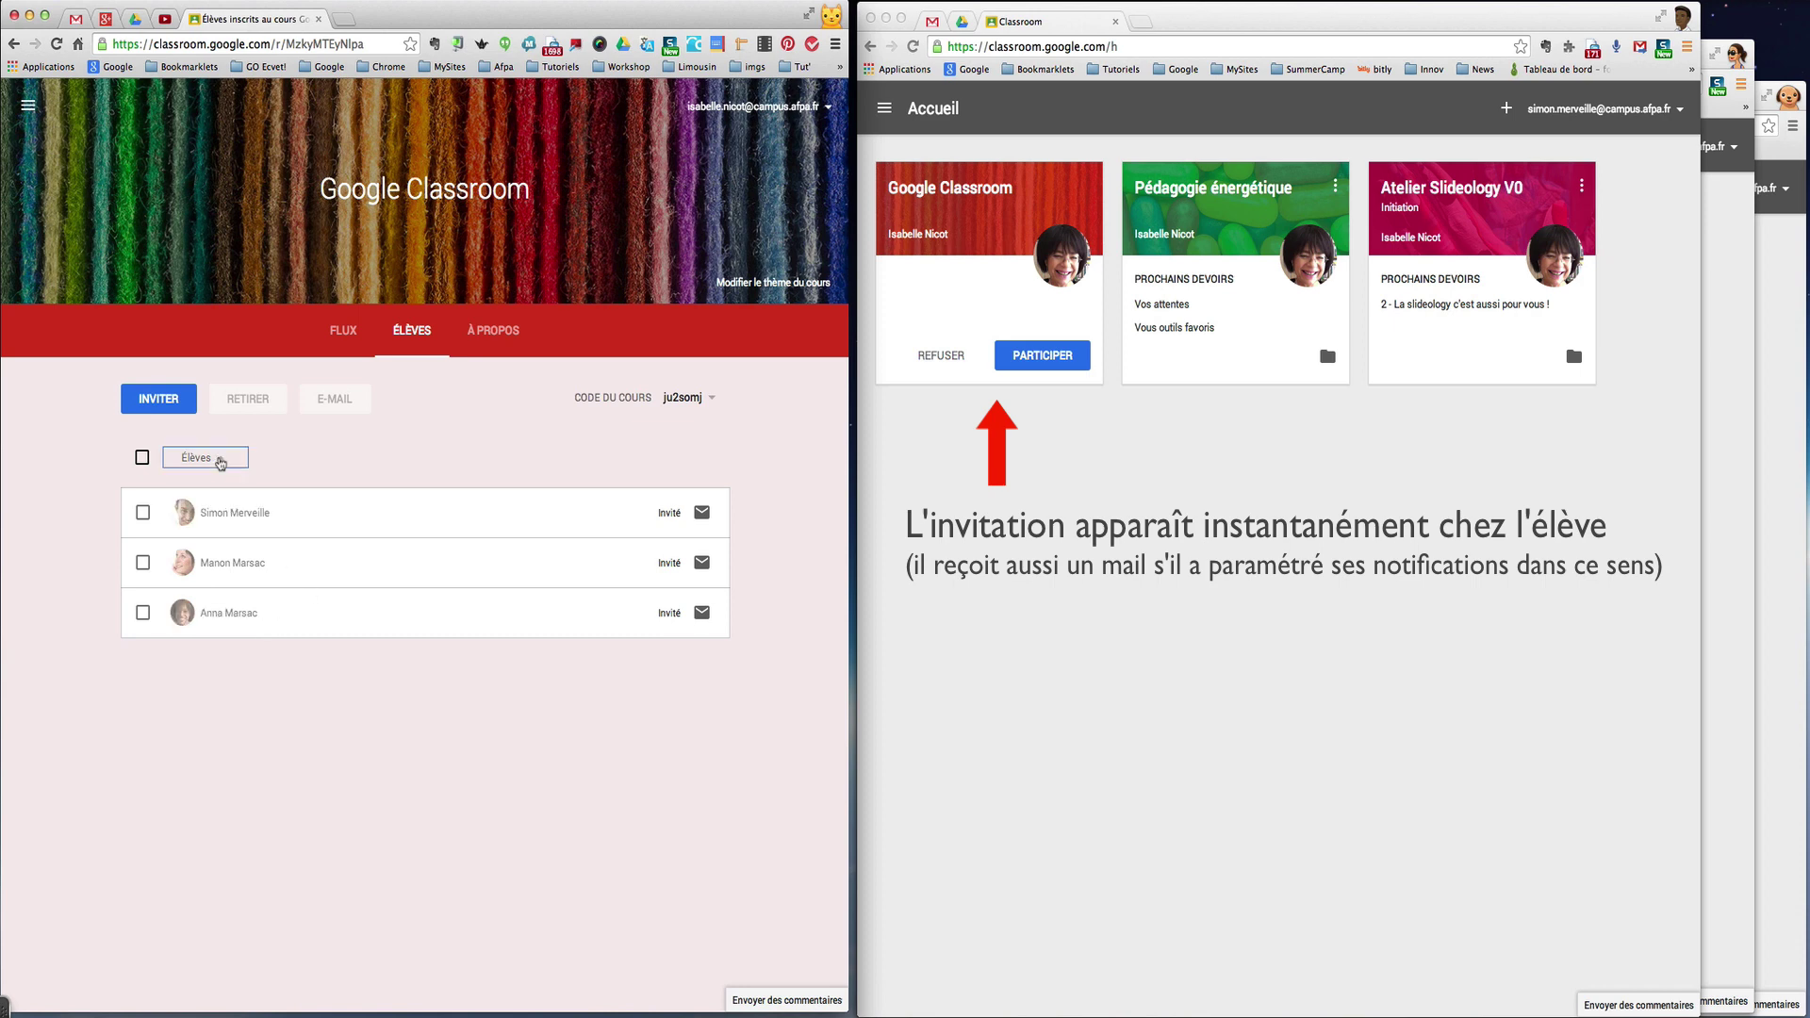
left_click(221, 461)
left_click(143, 515)
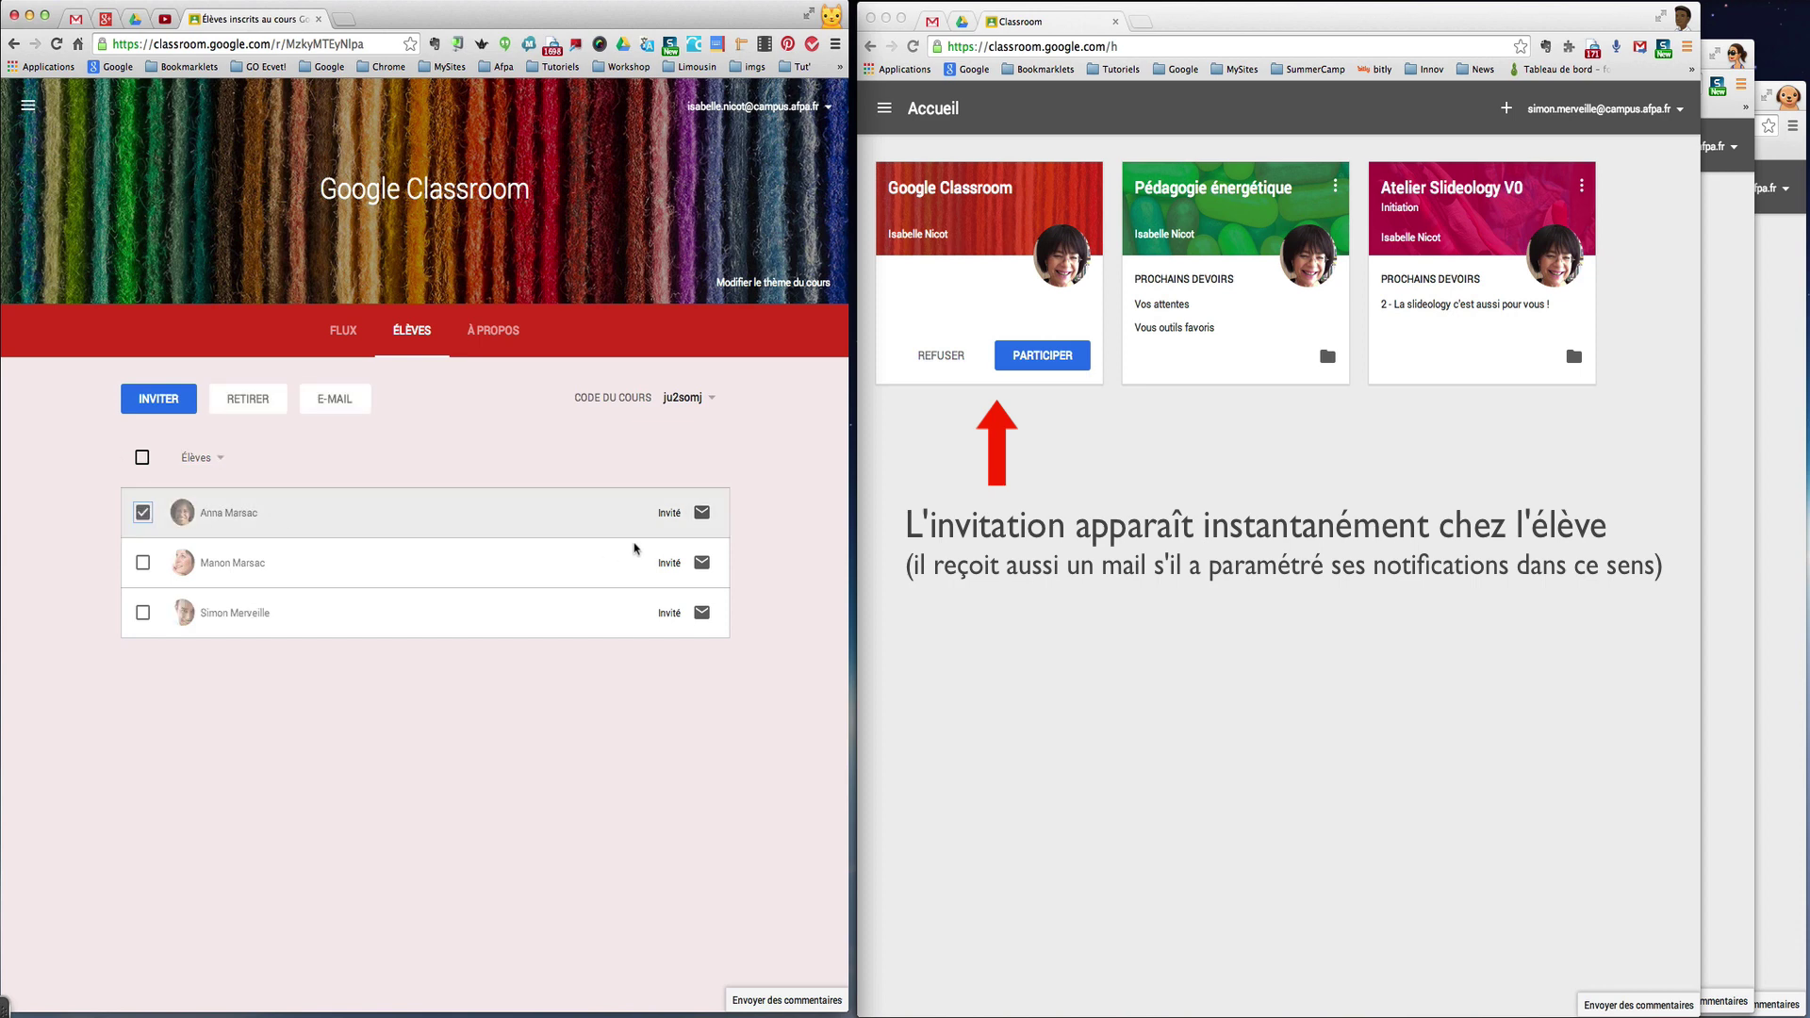
left_click(143, 562)
left_click(141, 459)
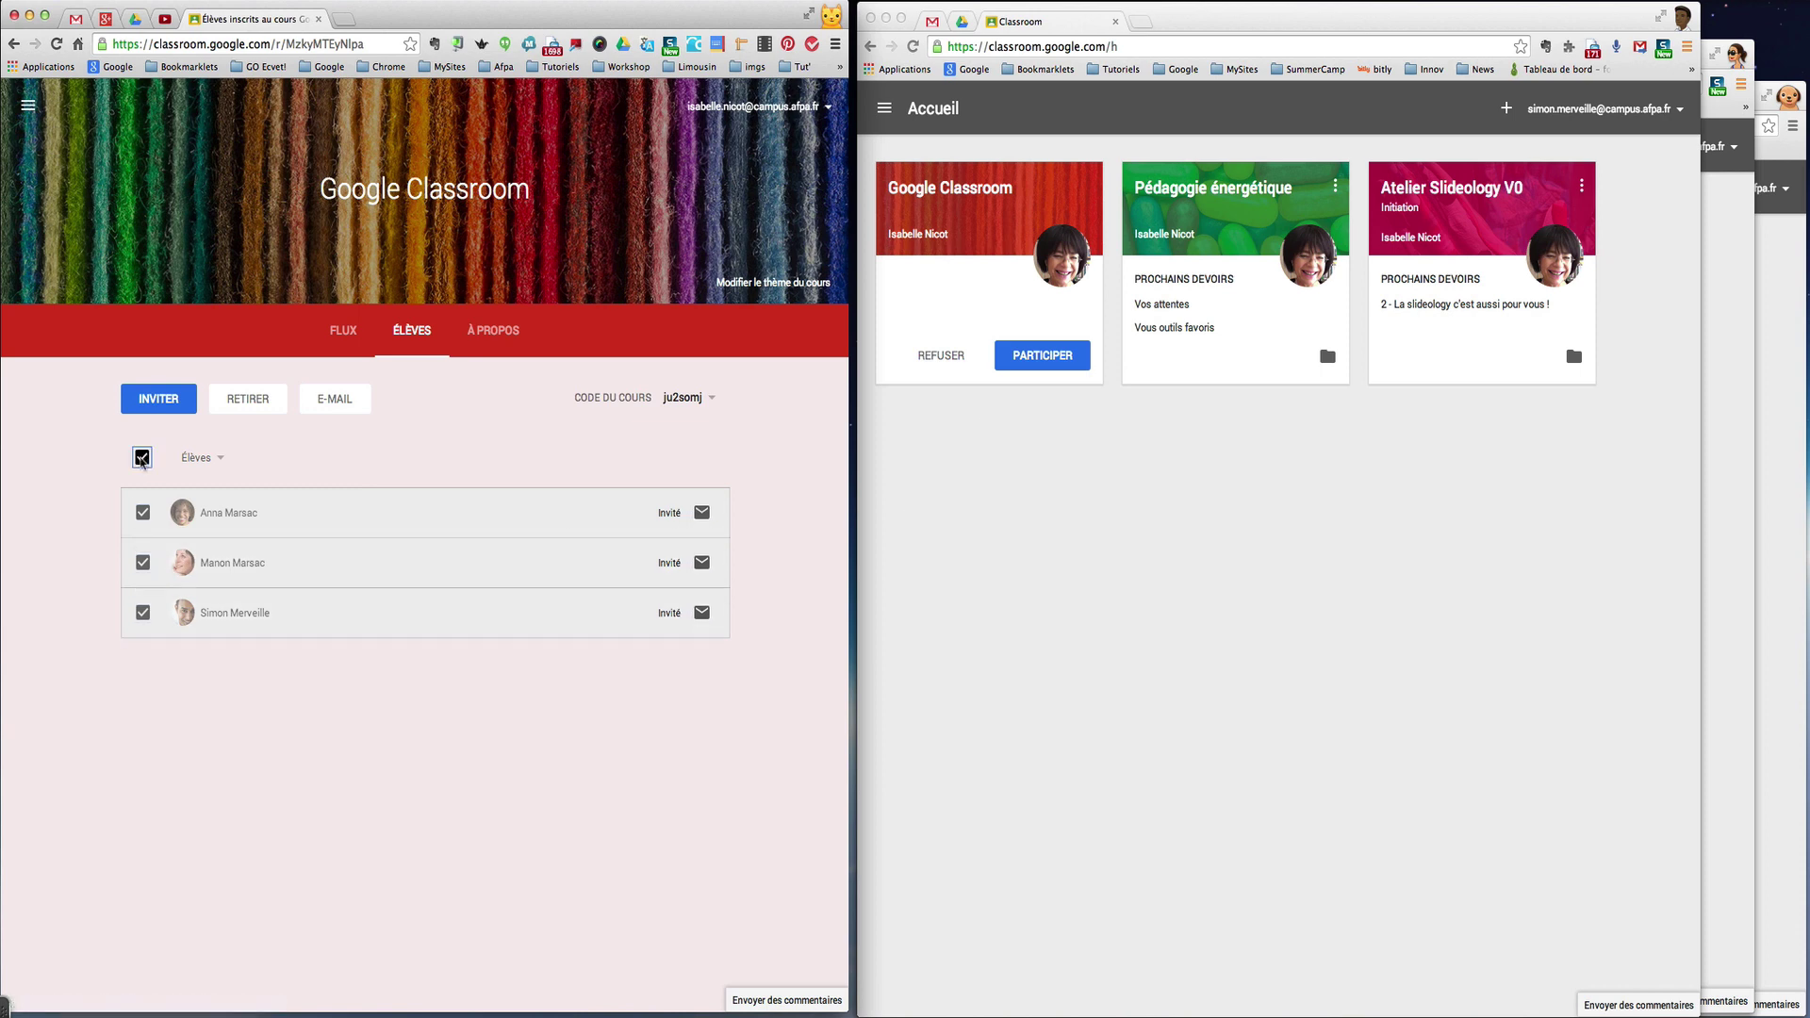
left_click(141, 459)
- Start removing the second invited student from the course, cancel the removal and clear the selection
left_click(142, 562)
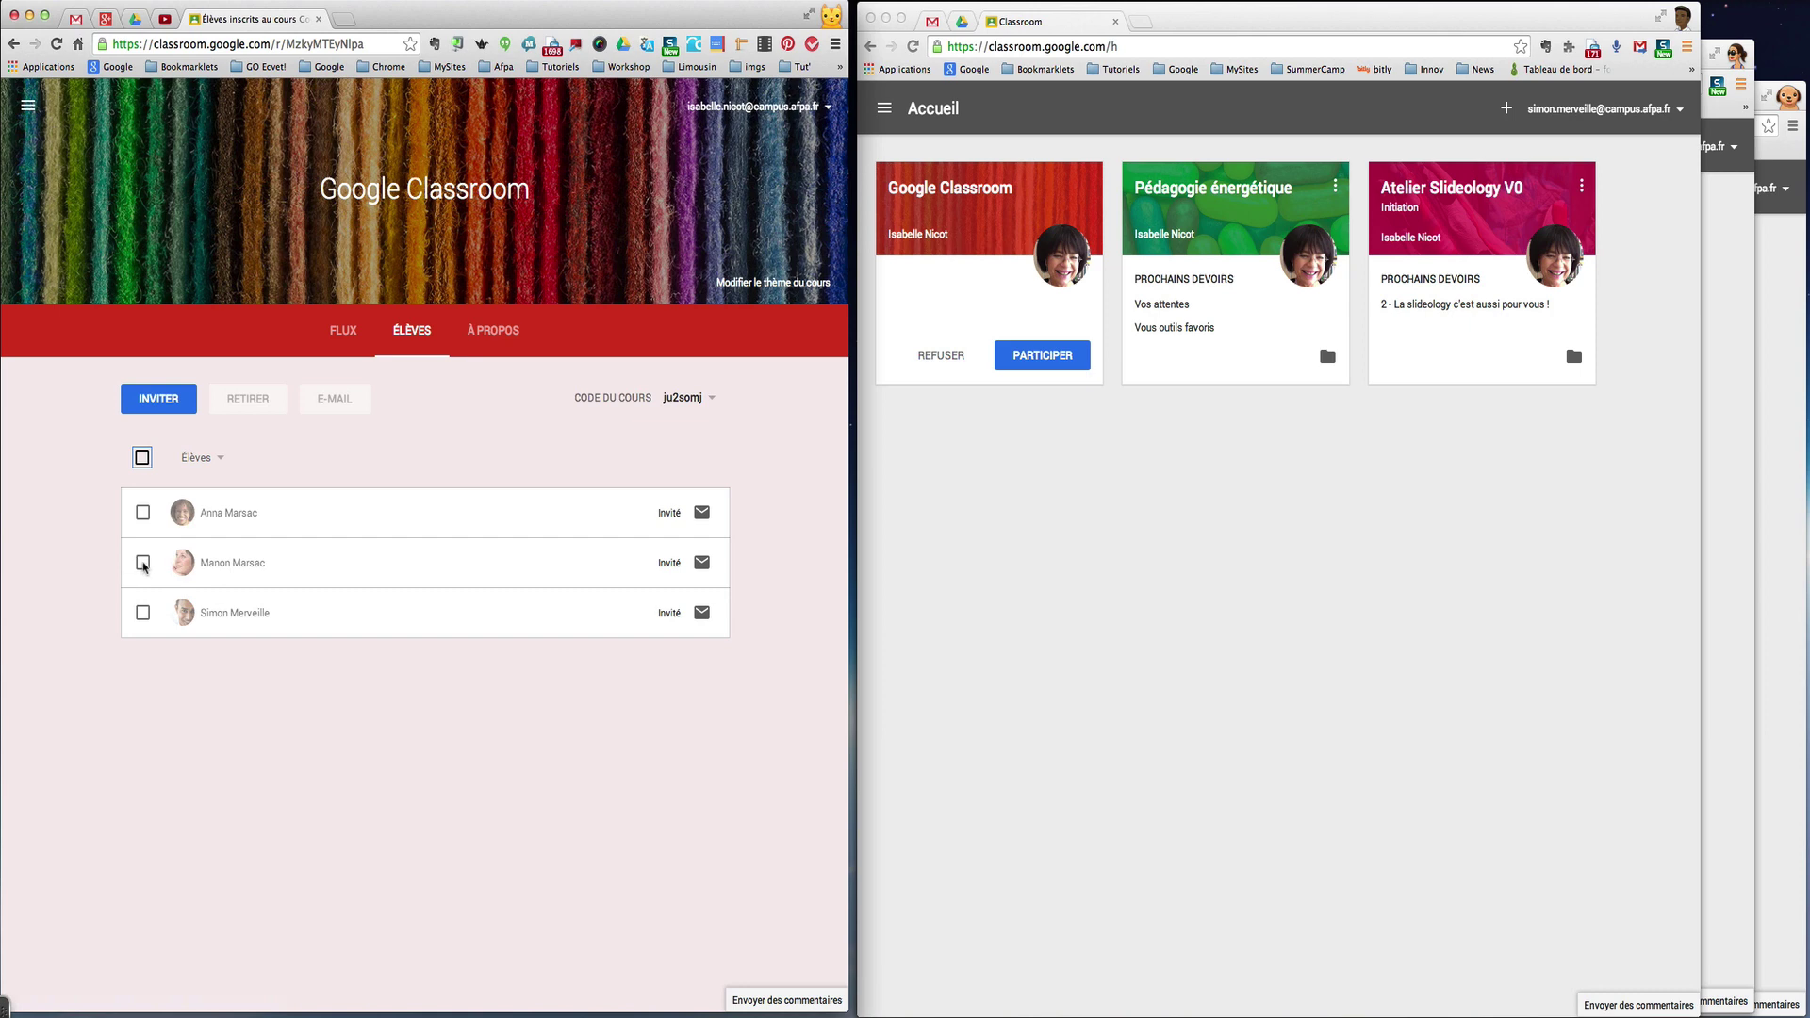
left_click(248, 398)
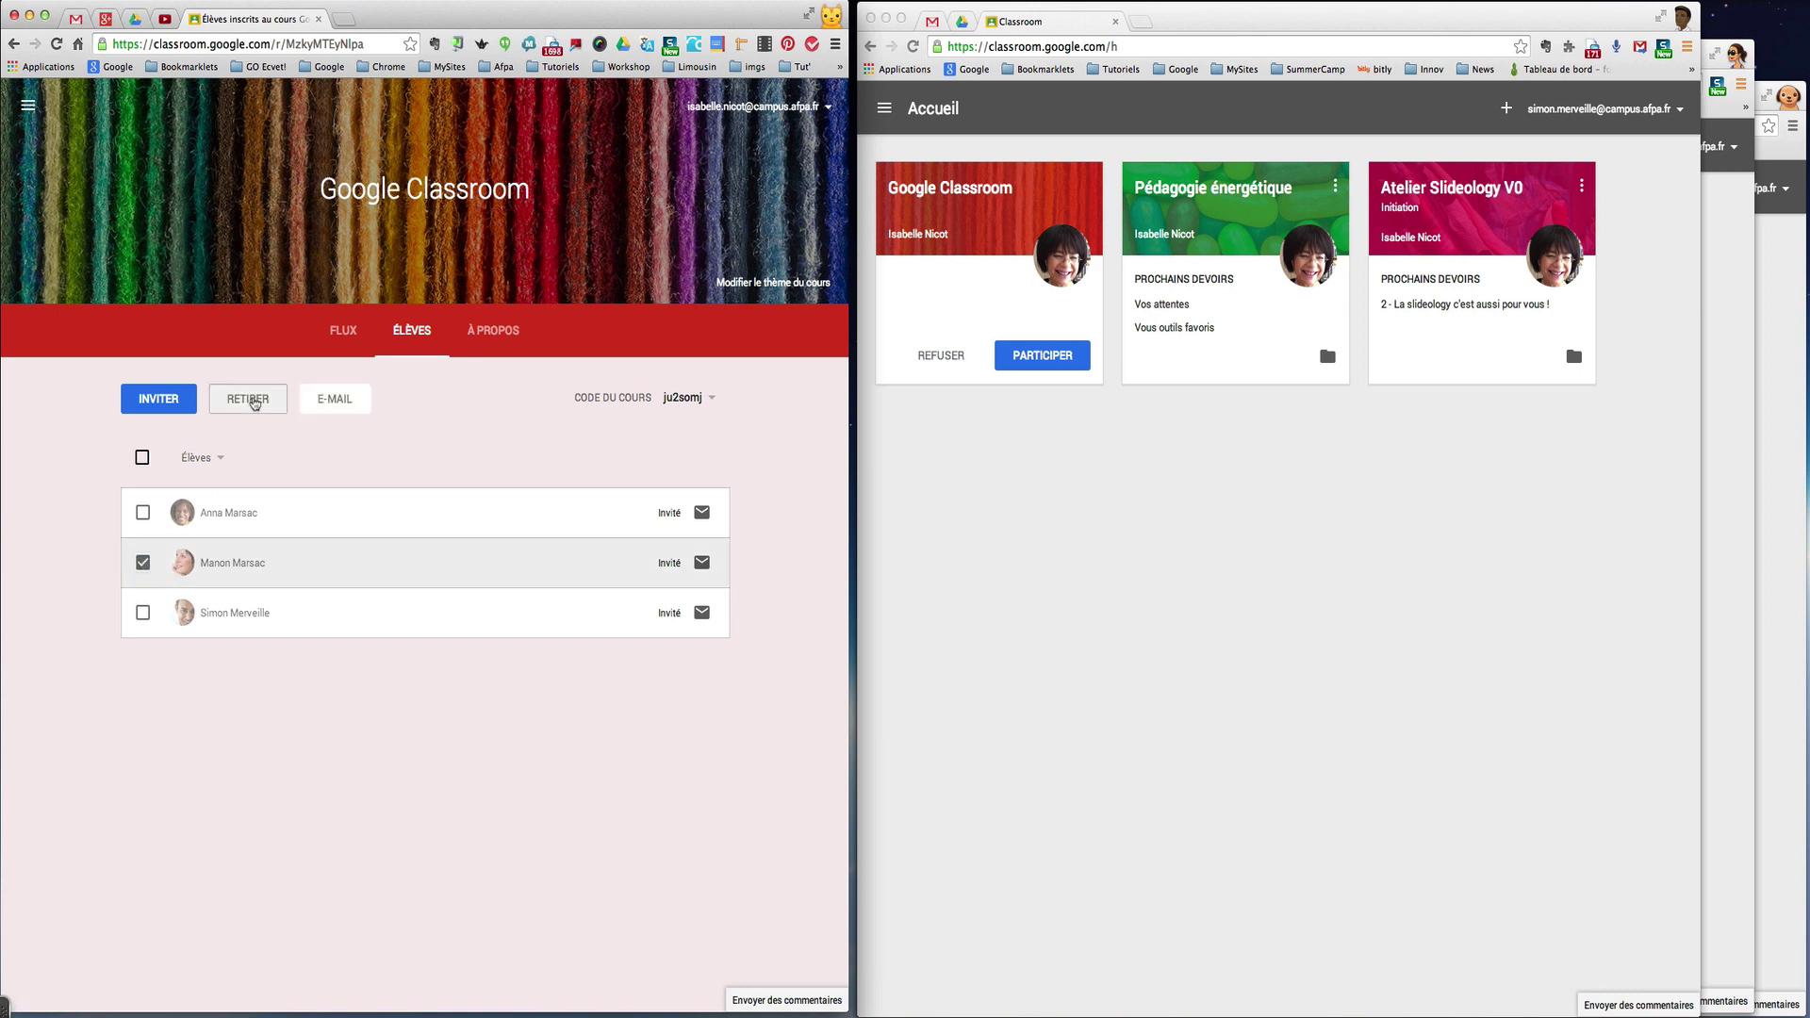
left_click(391, 599)
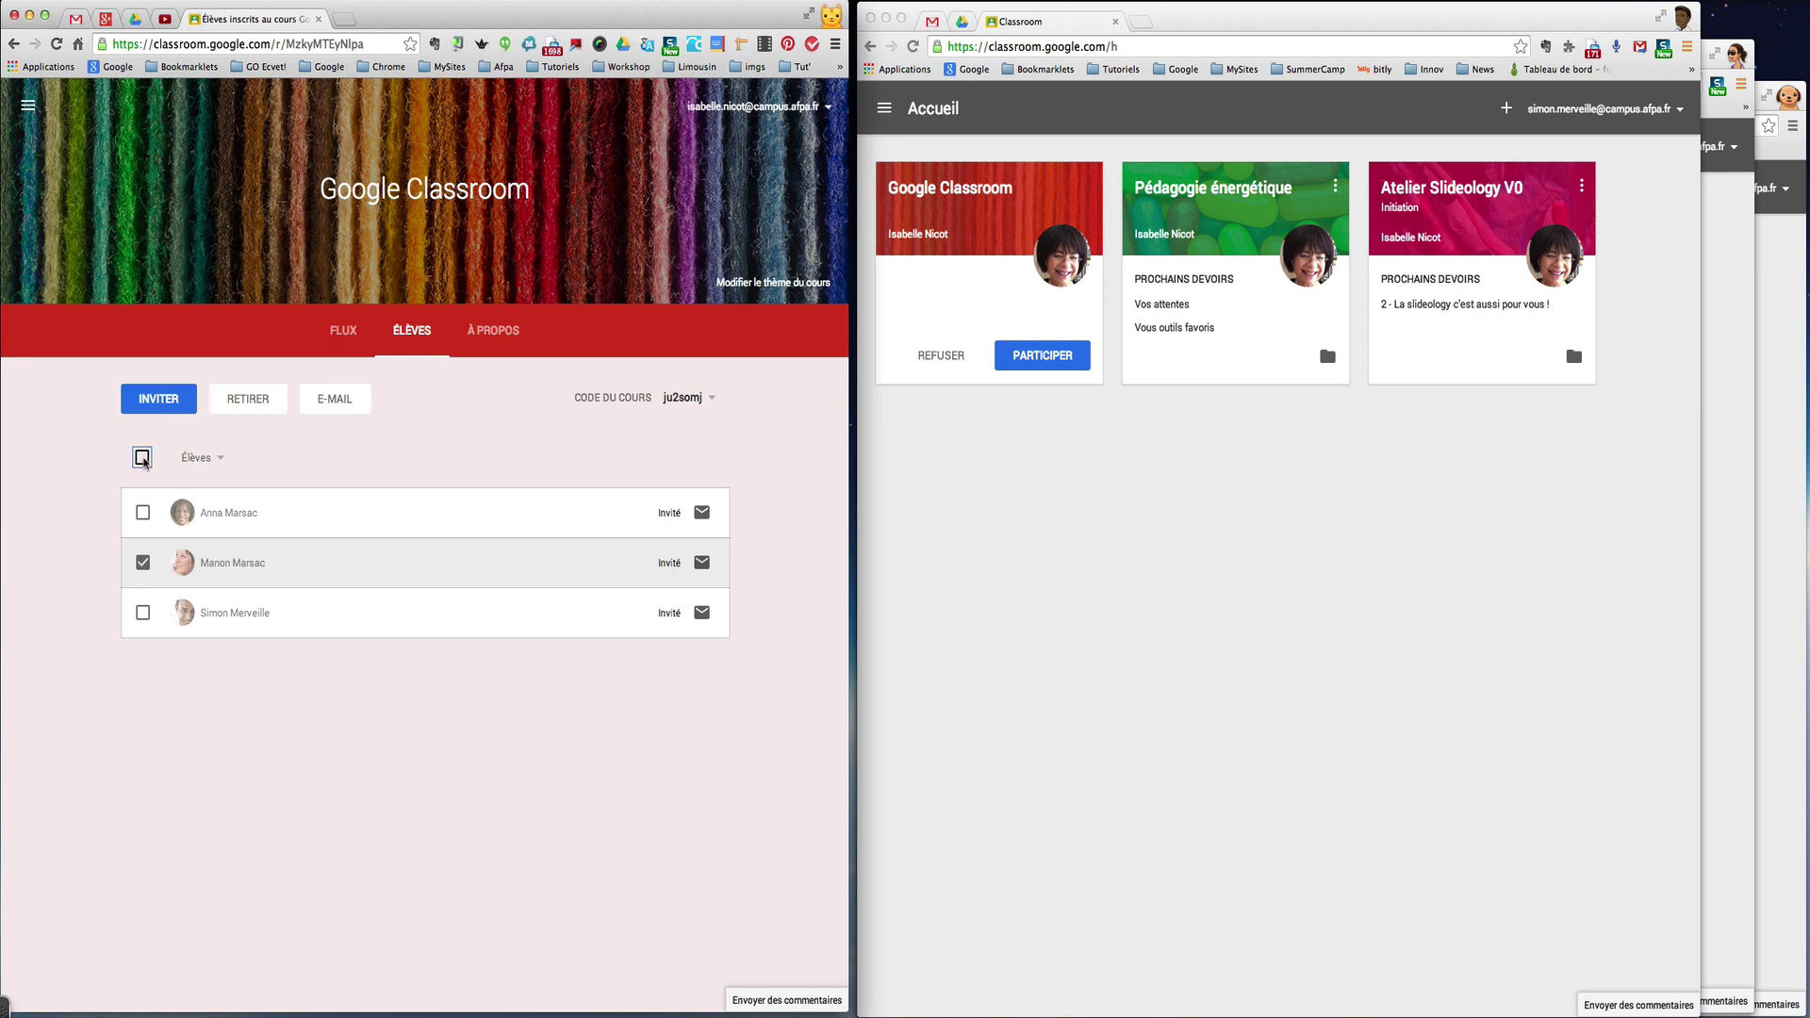
left_click(142, 458)
left_click(142, 458)
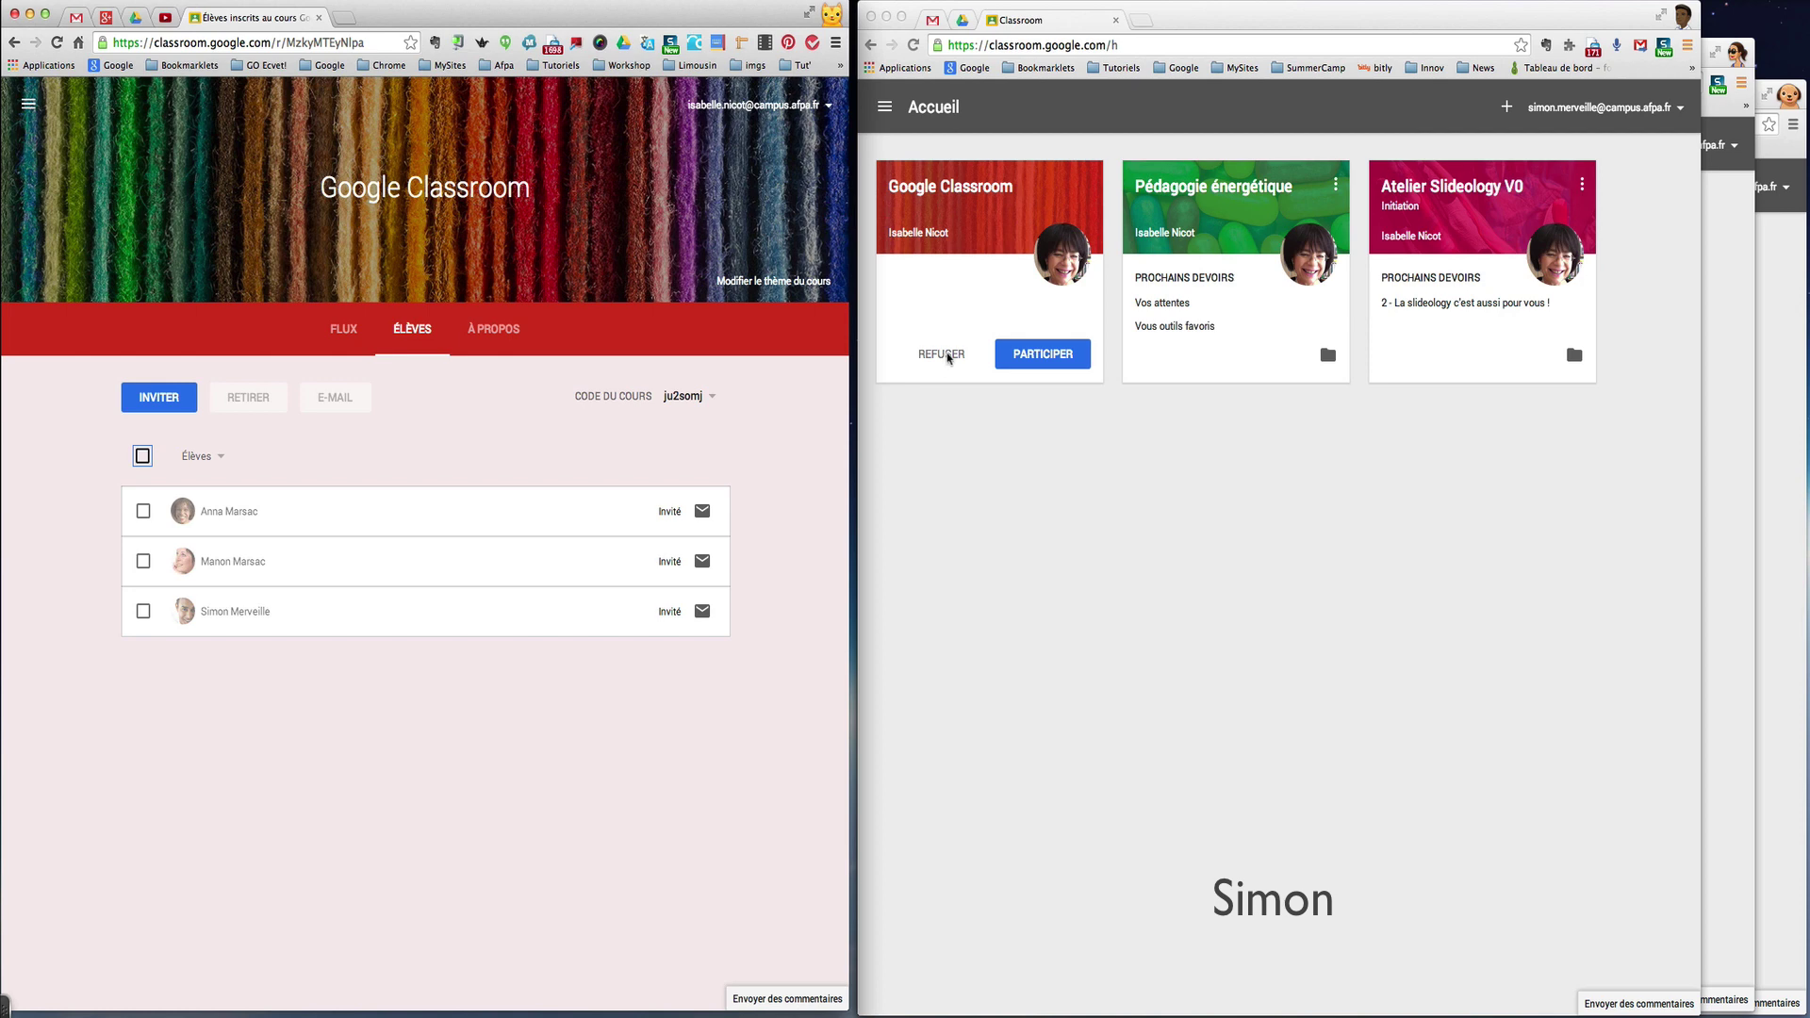
- Accept the Google Classroom course invitation in the first student's account and open the course's information page in both the student and teacher windows
left_click(1048, 359)
left_click(1048, 359)
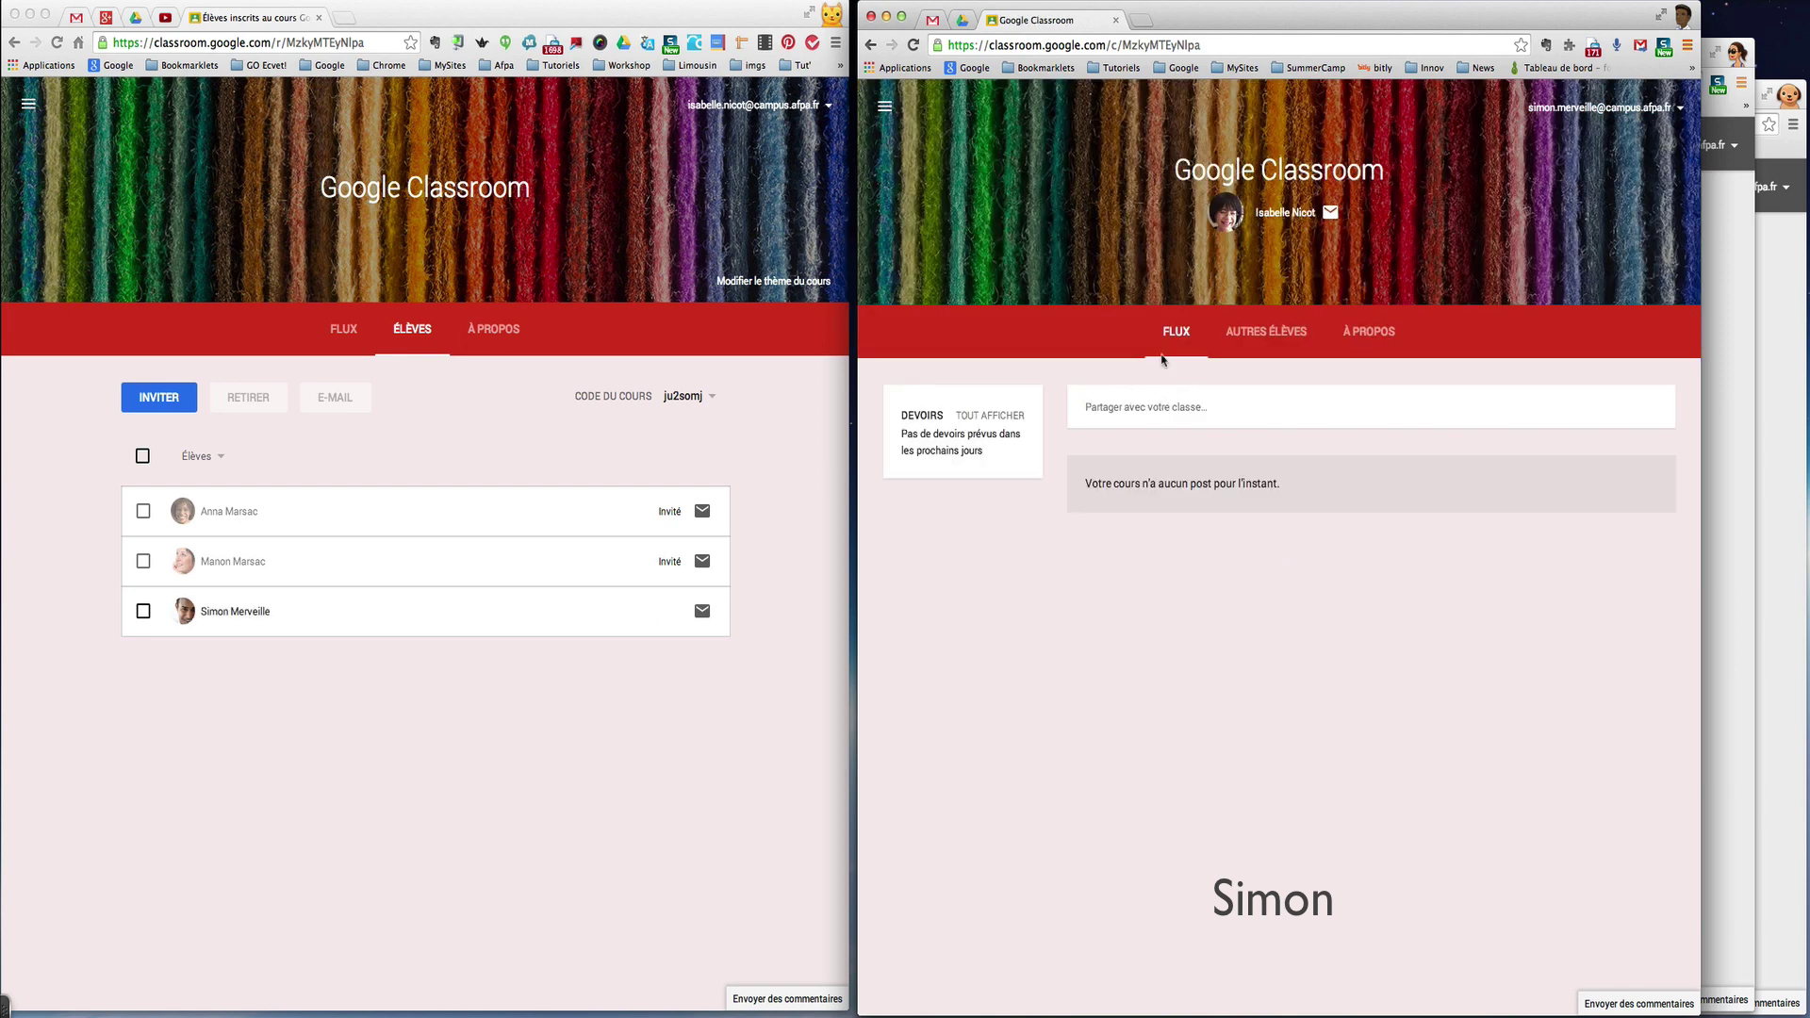
left_click(1372, 335)
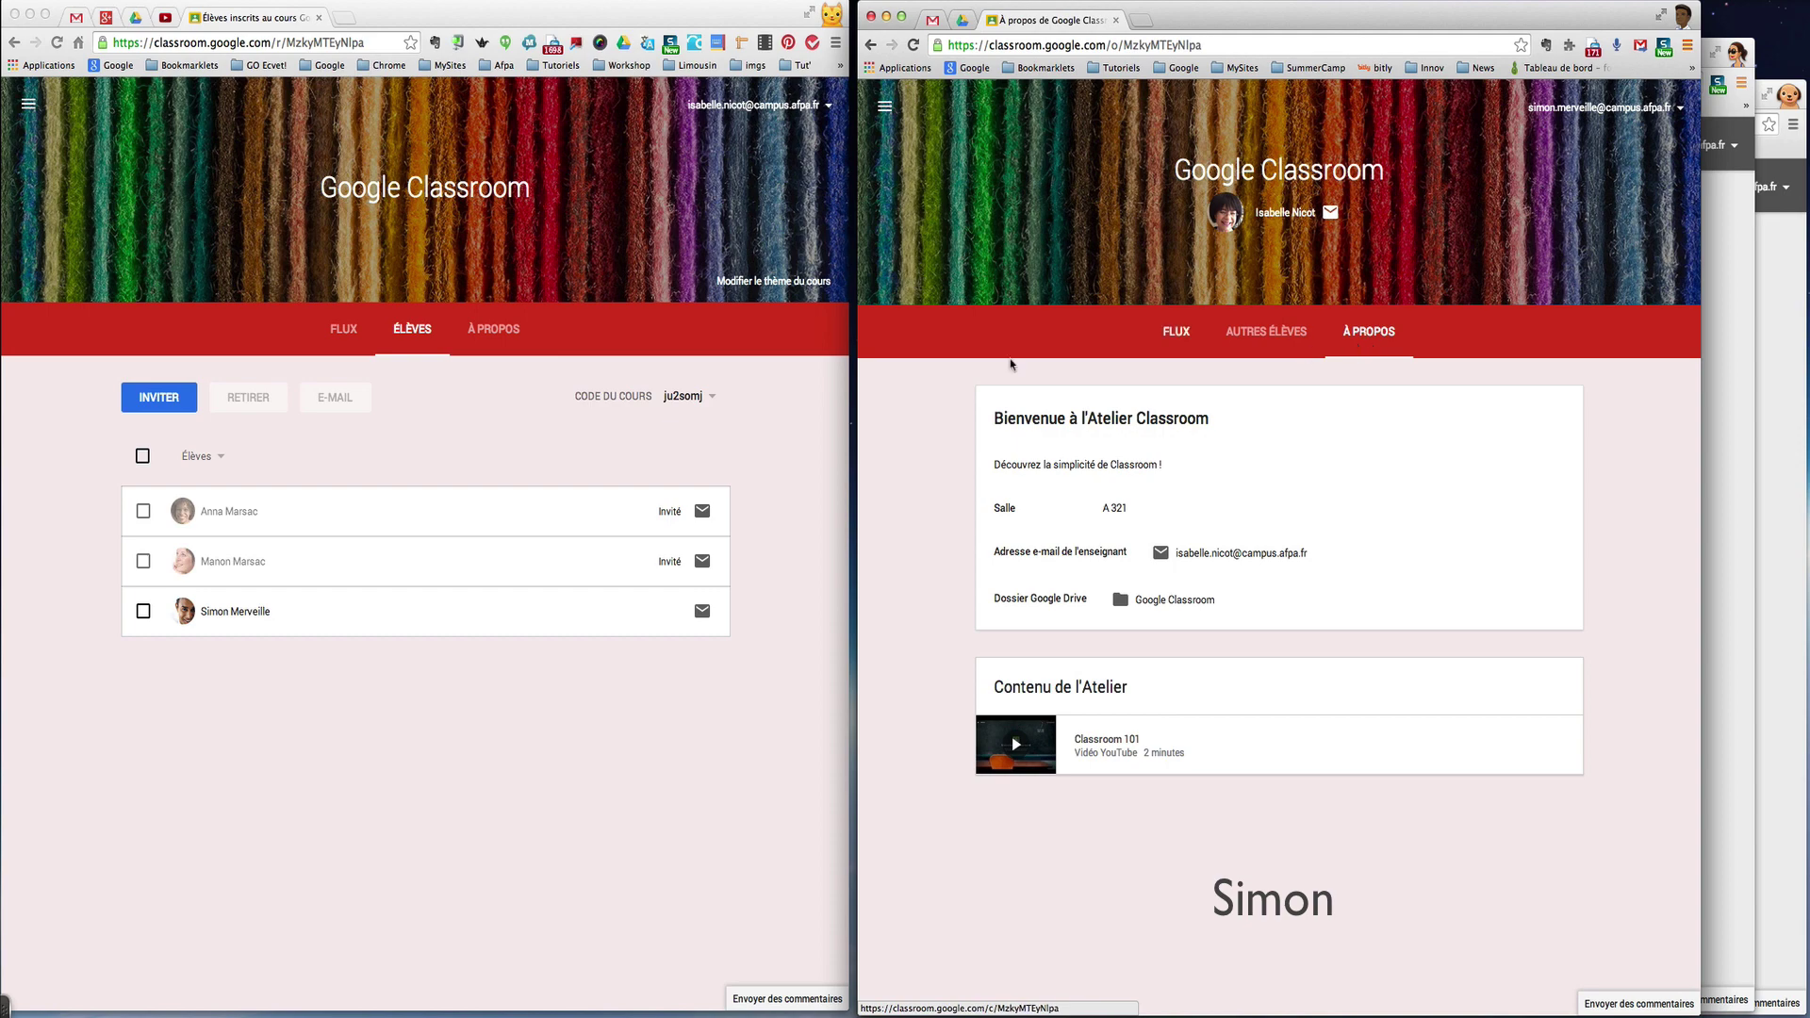
left_click(500, 334)
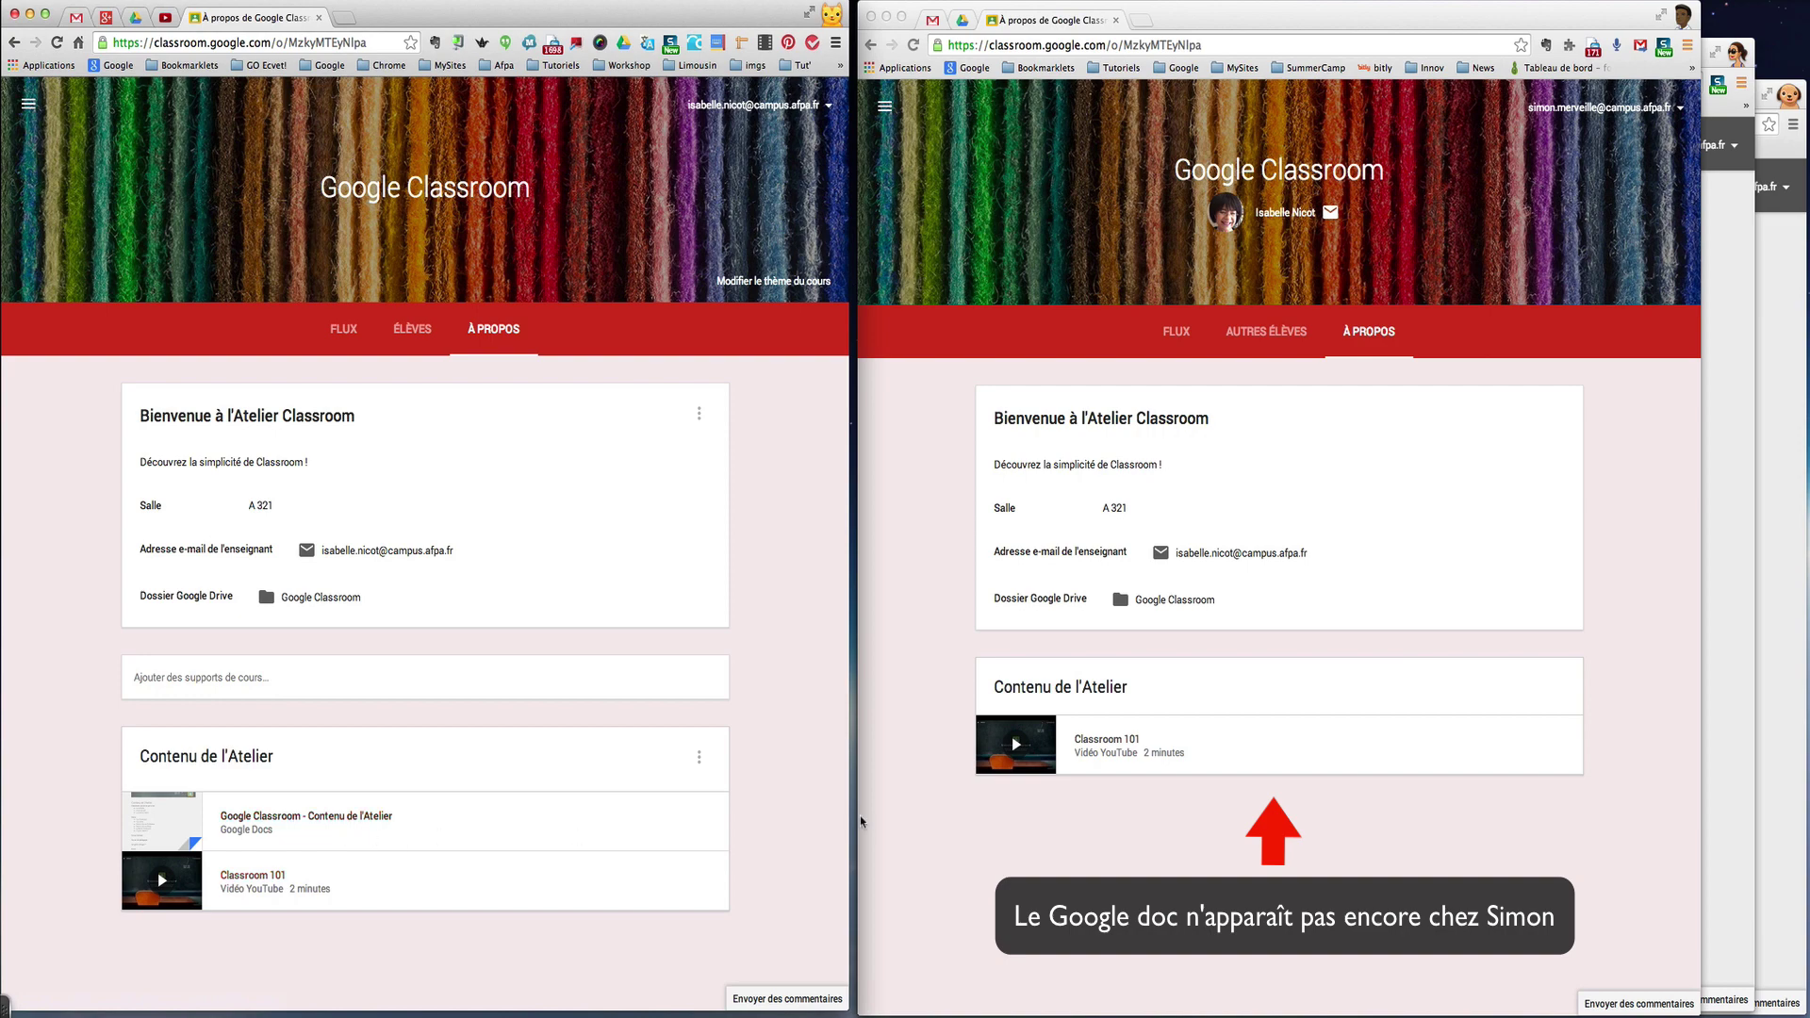
- Bring up the second student's account, show the teacher's student list, and accept the Google Classroom course invitation as that student
left_click(1733, 224)
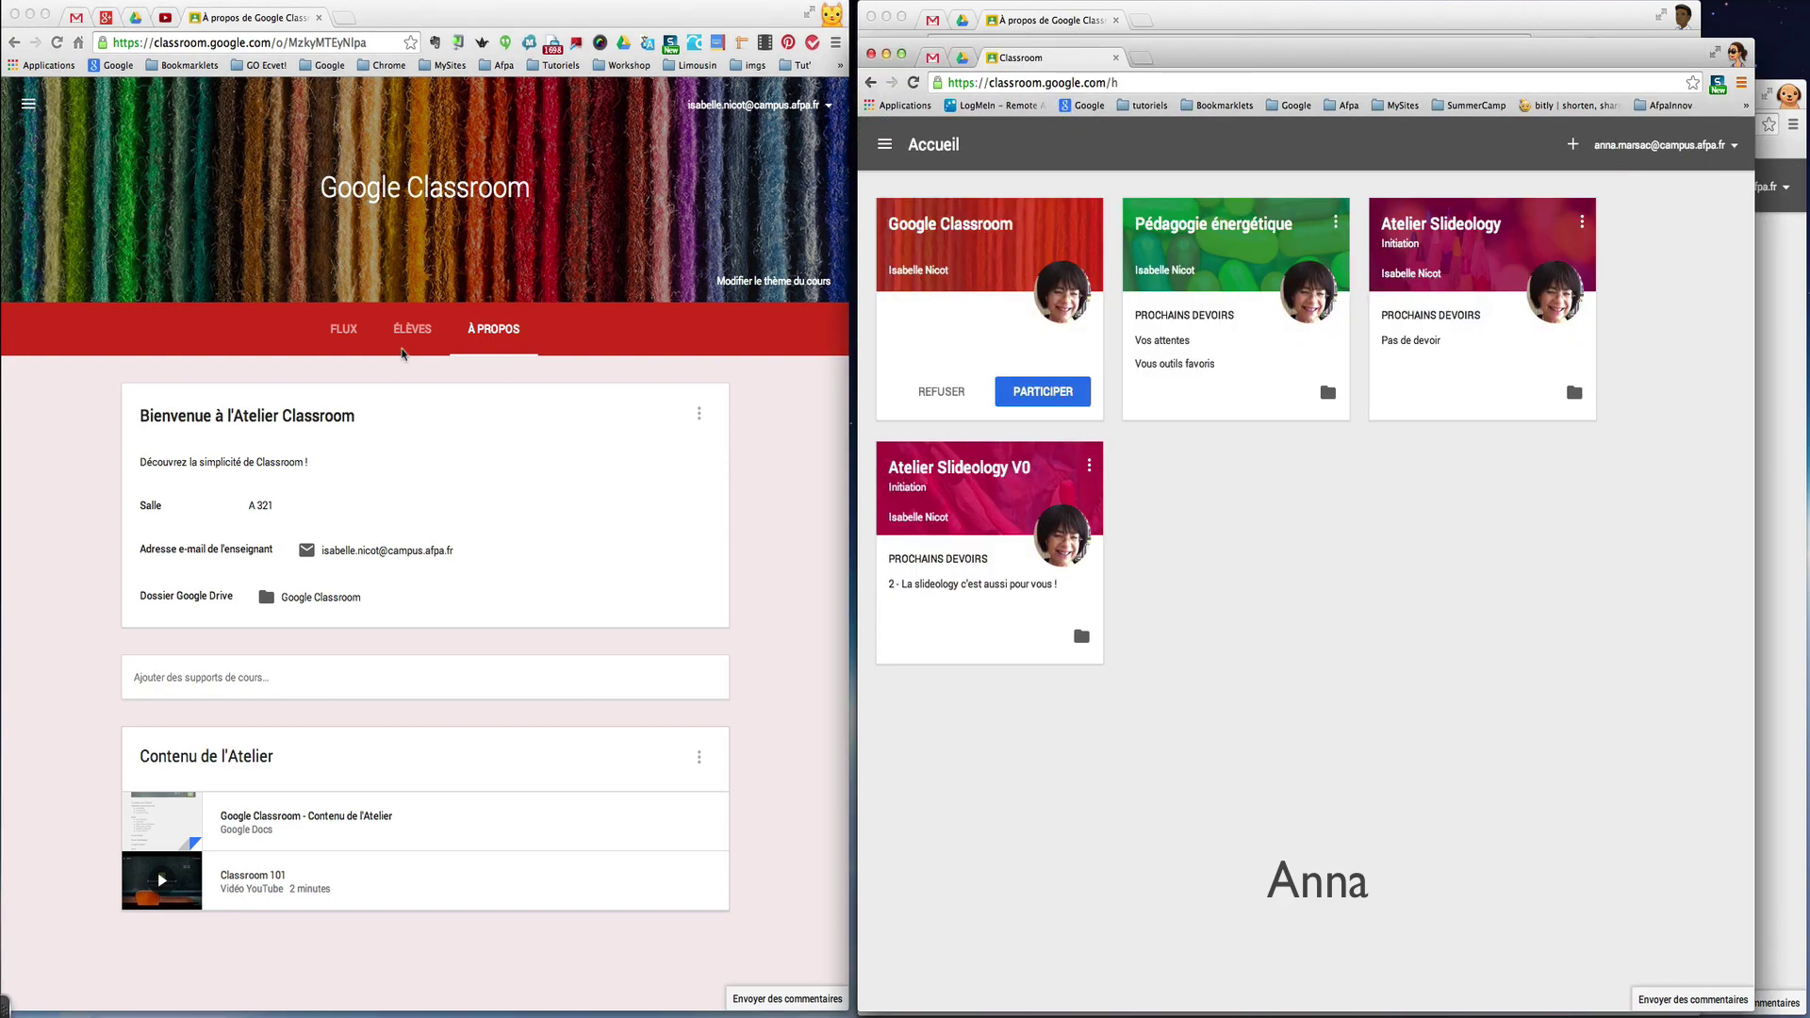
left_click(412, 330)
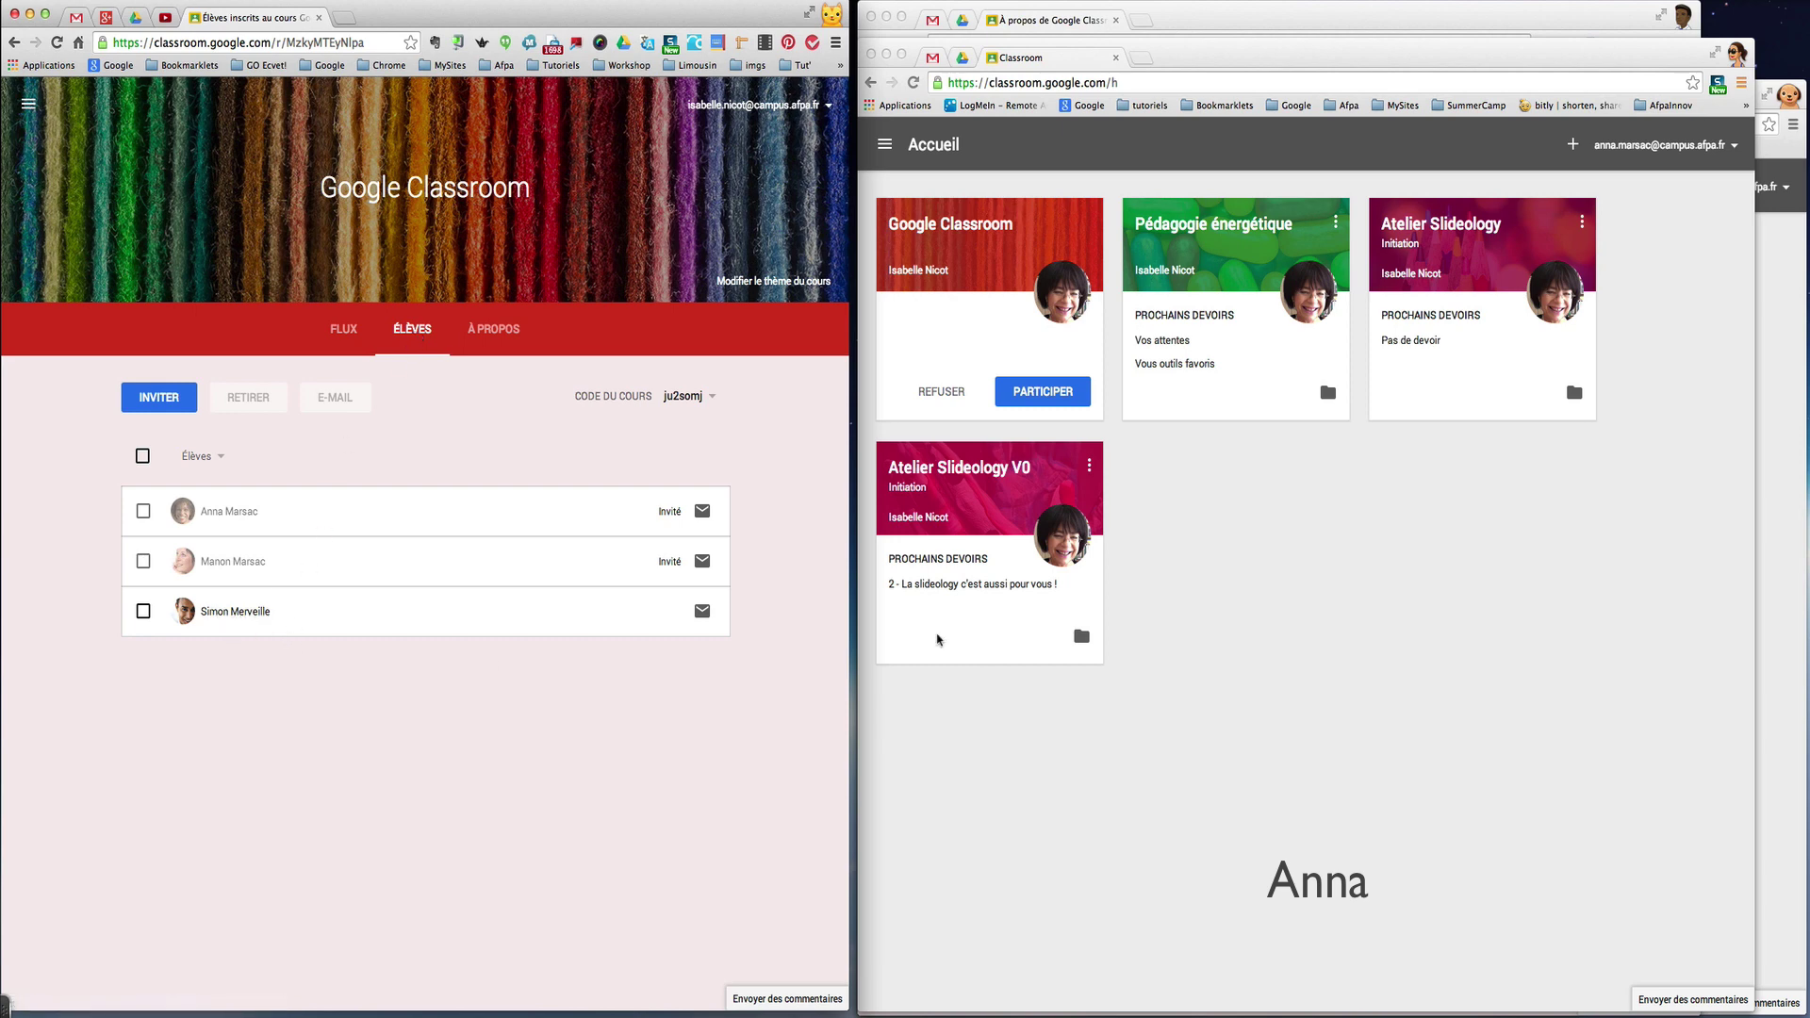
left_click(1040, 393)
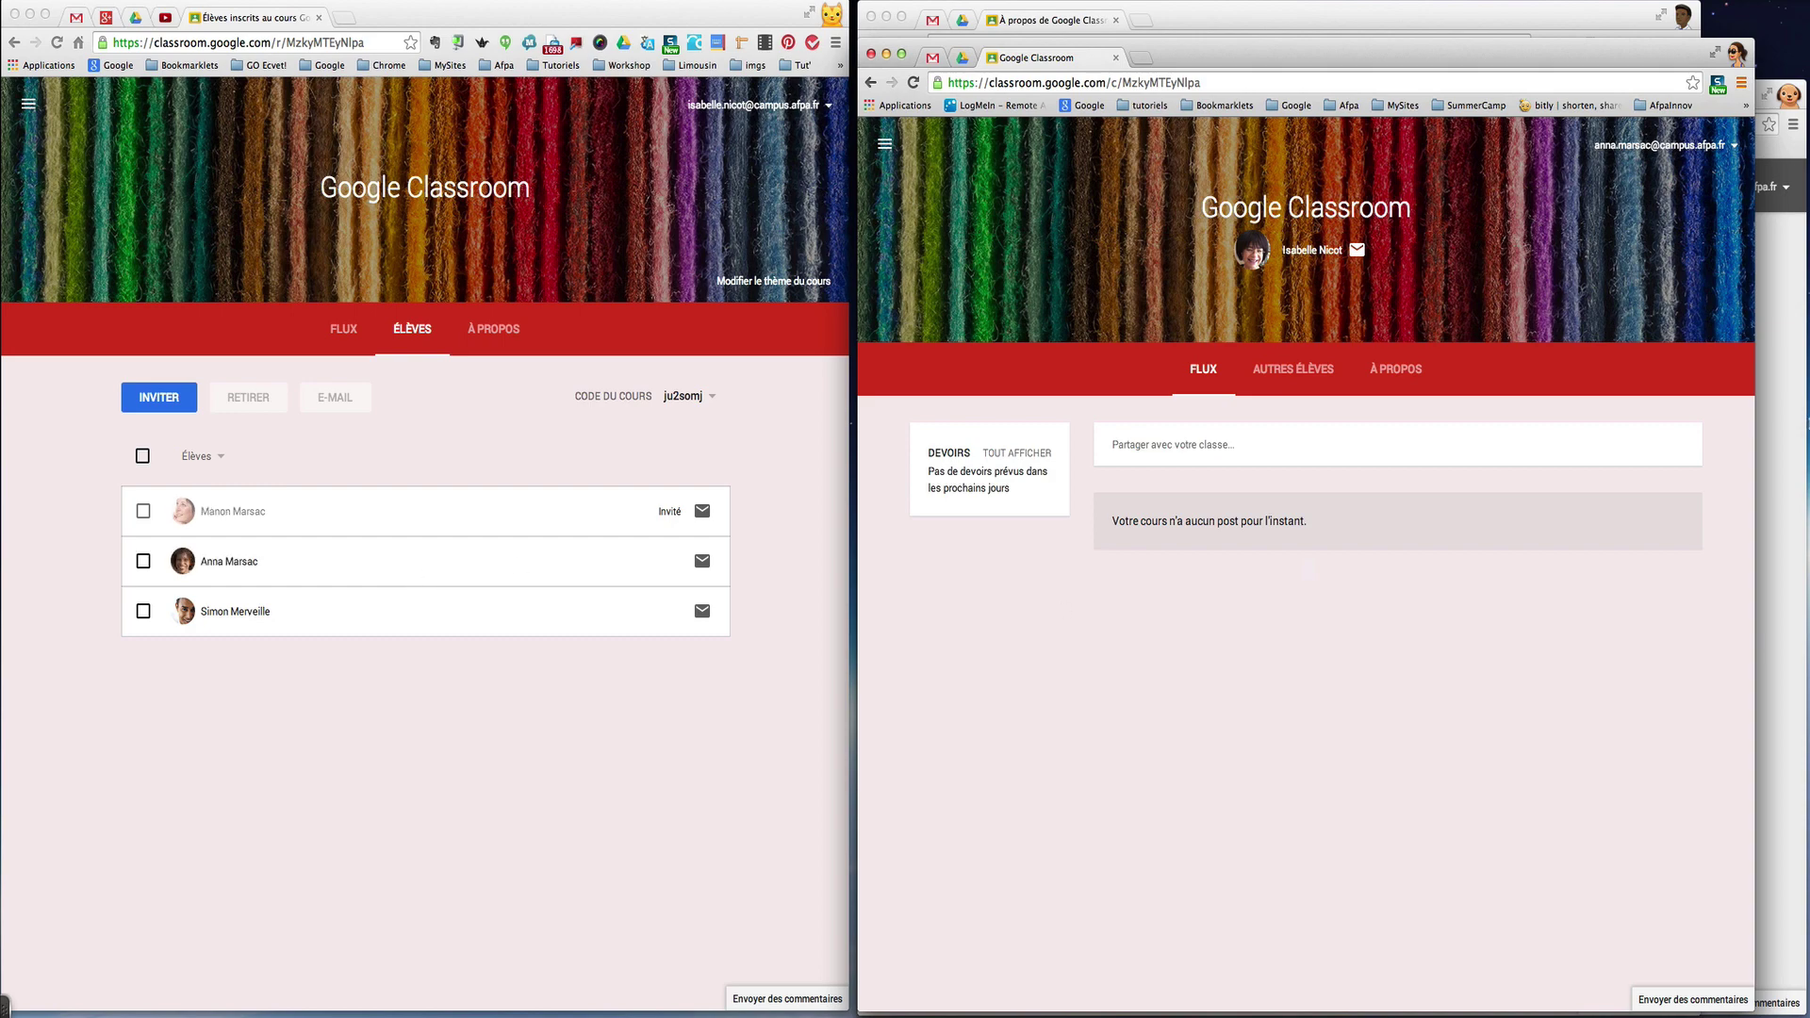
- Accept the Google Classroom course invitation in the third student's account and return to the first student's window
left_click(1787, 430)
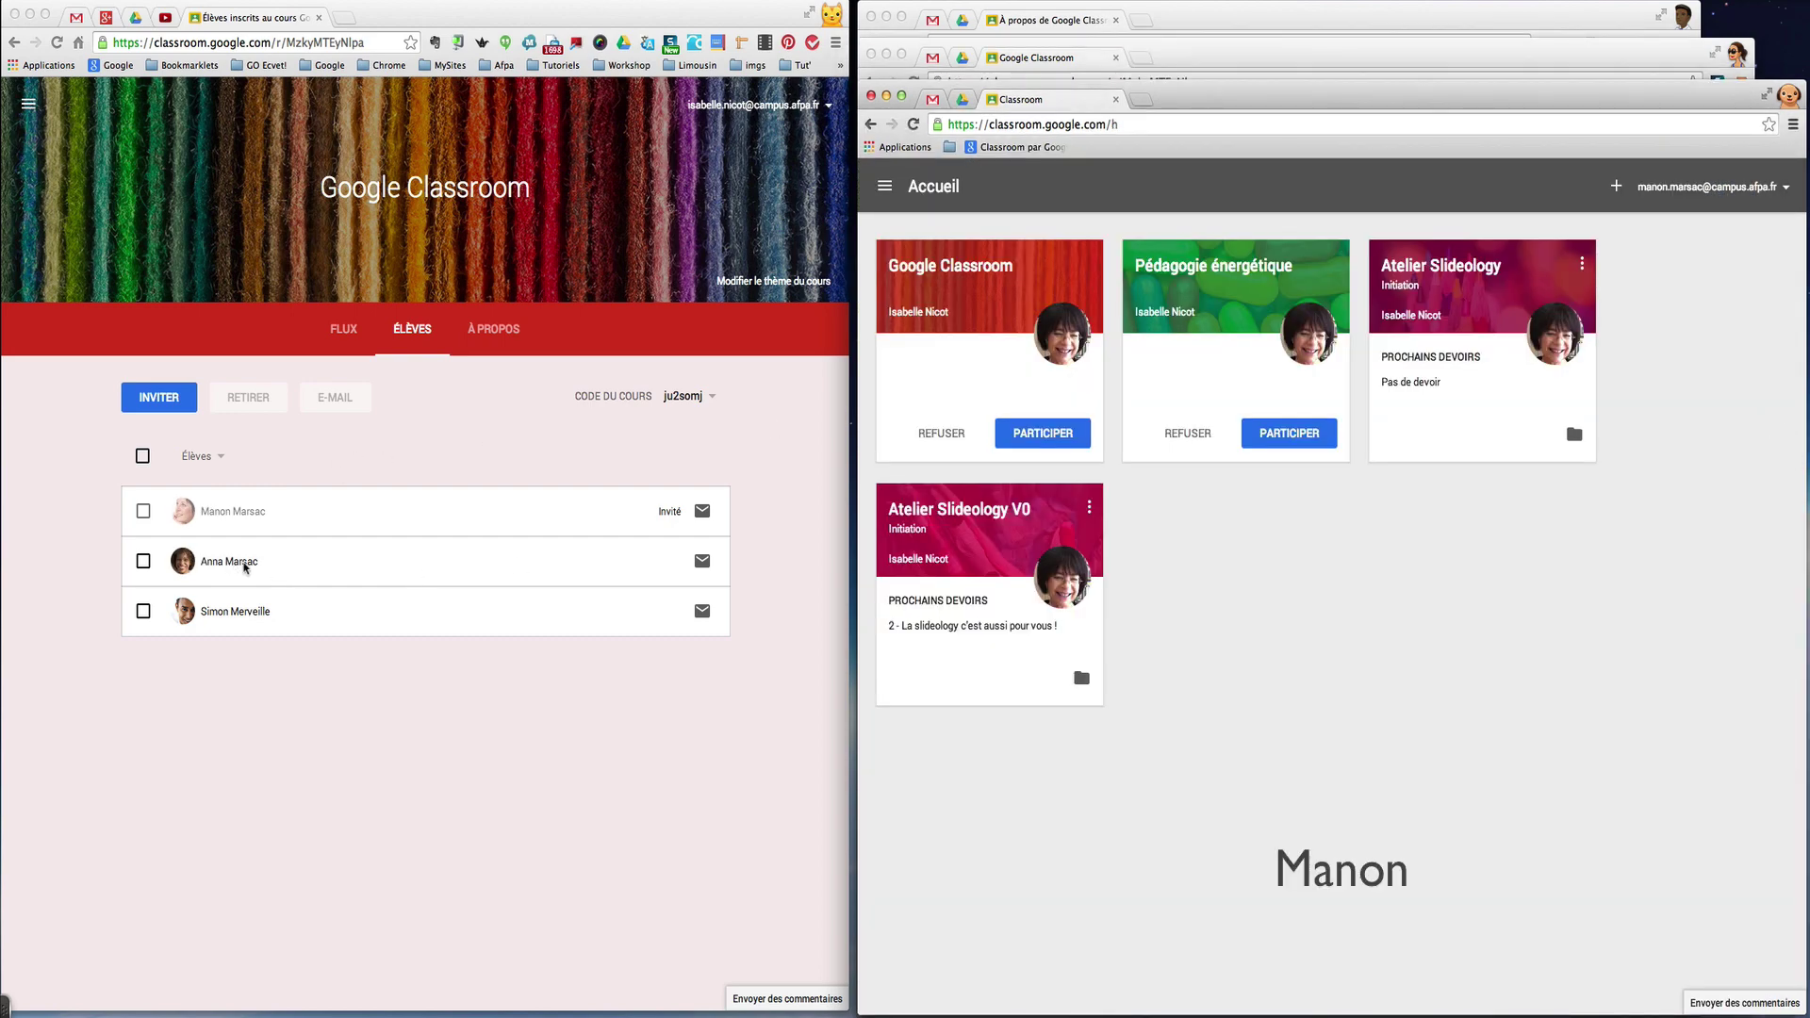
left_click(1043, 440)
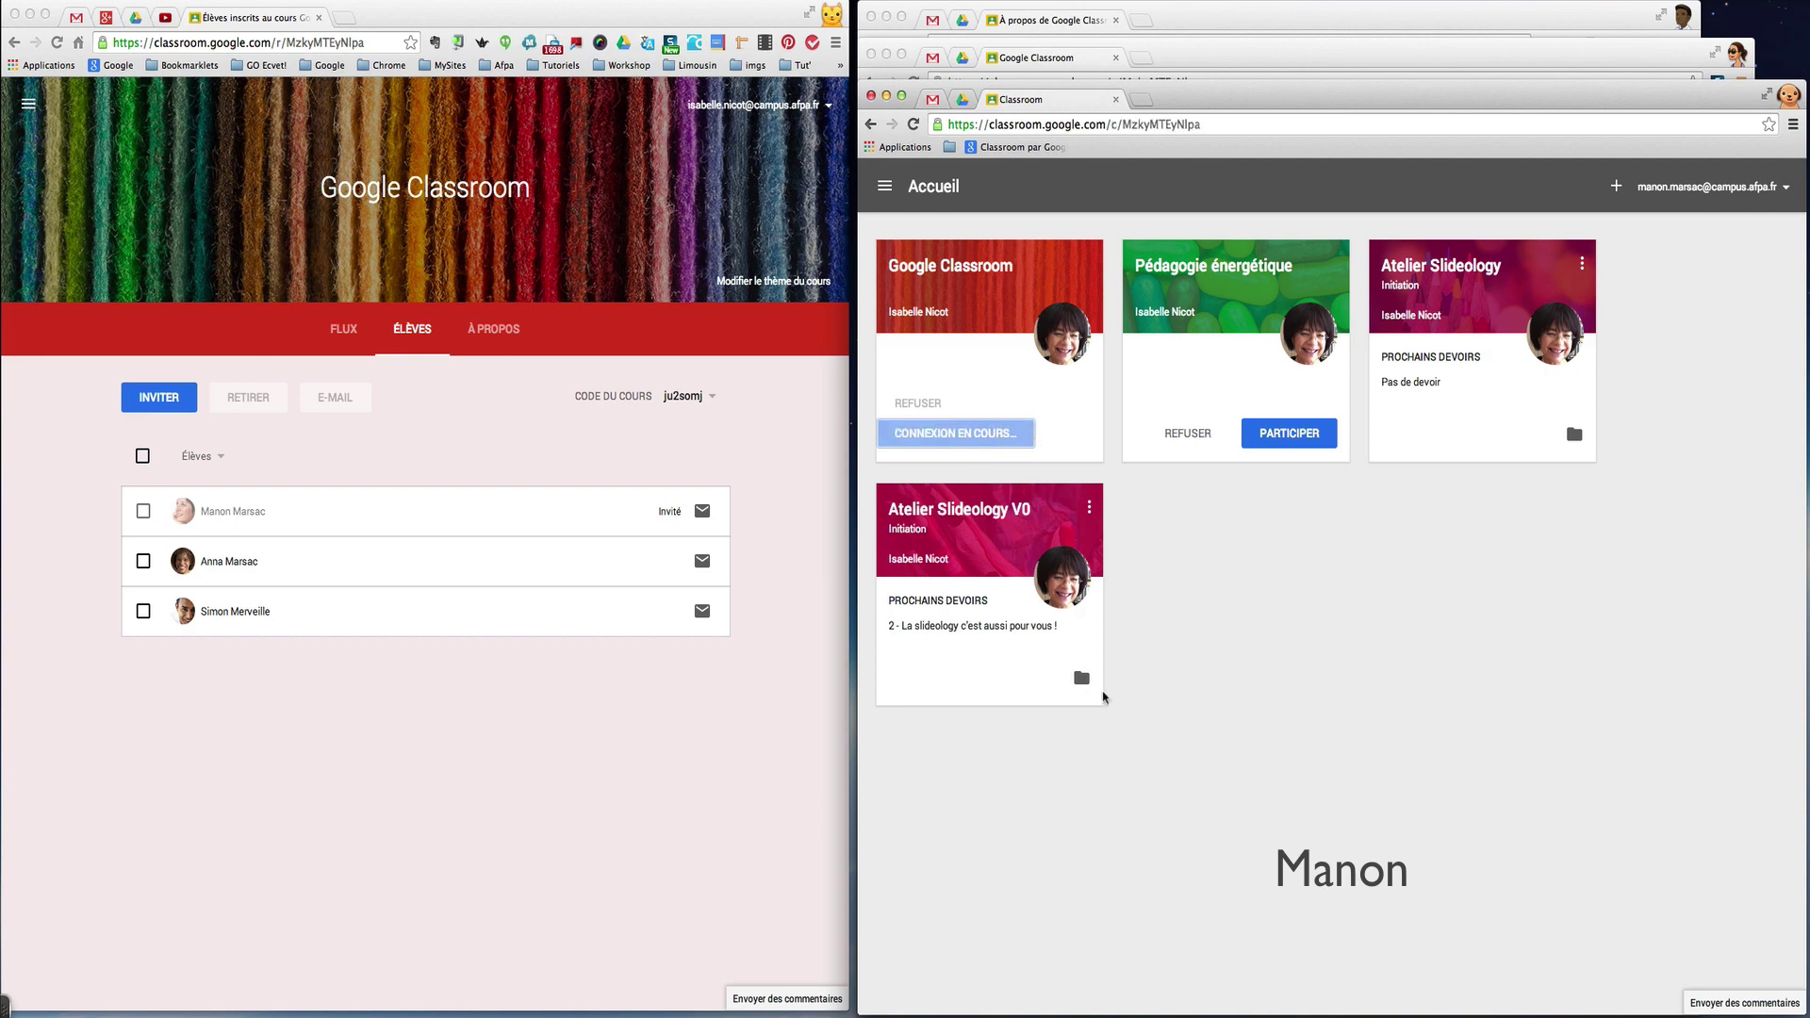
left_click(1421, 13)
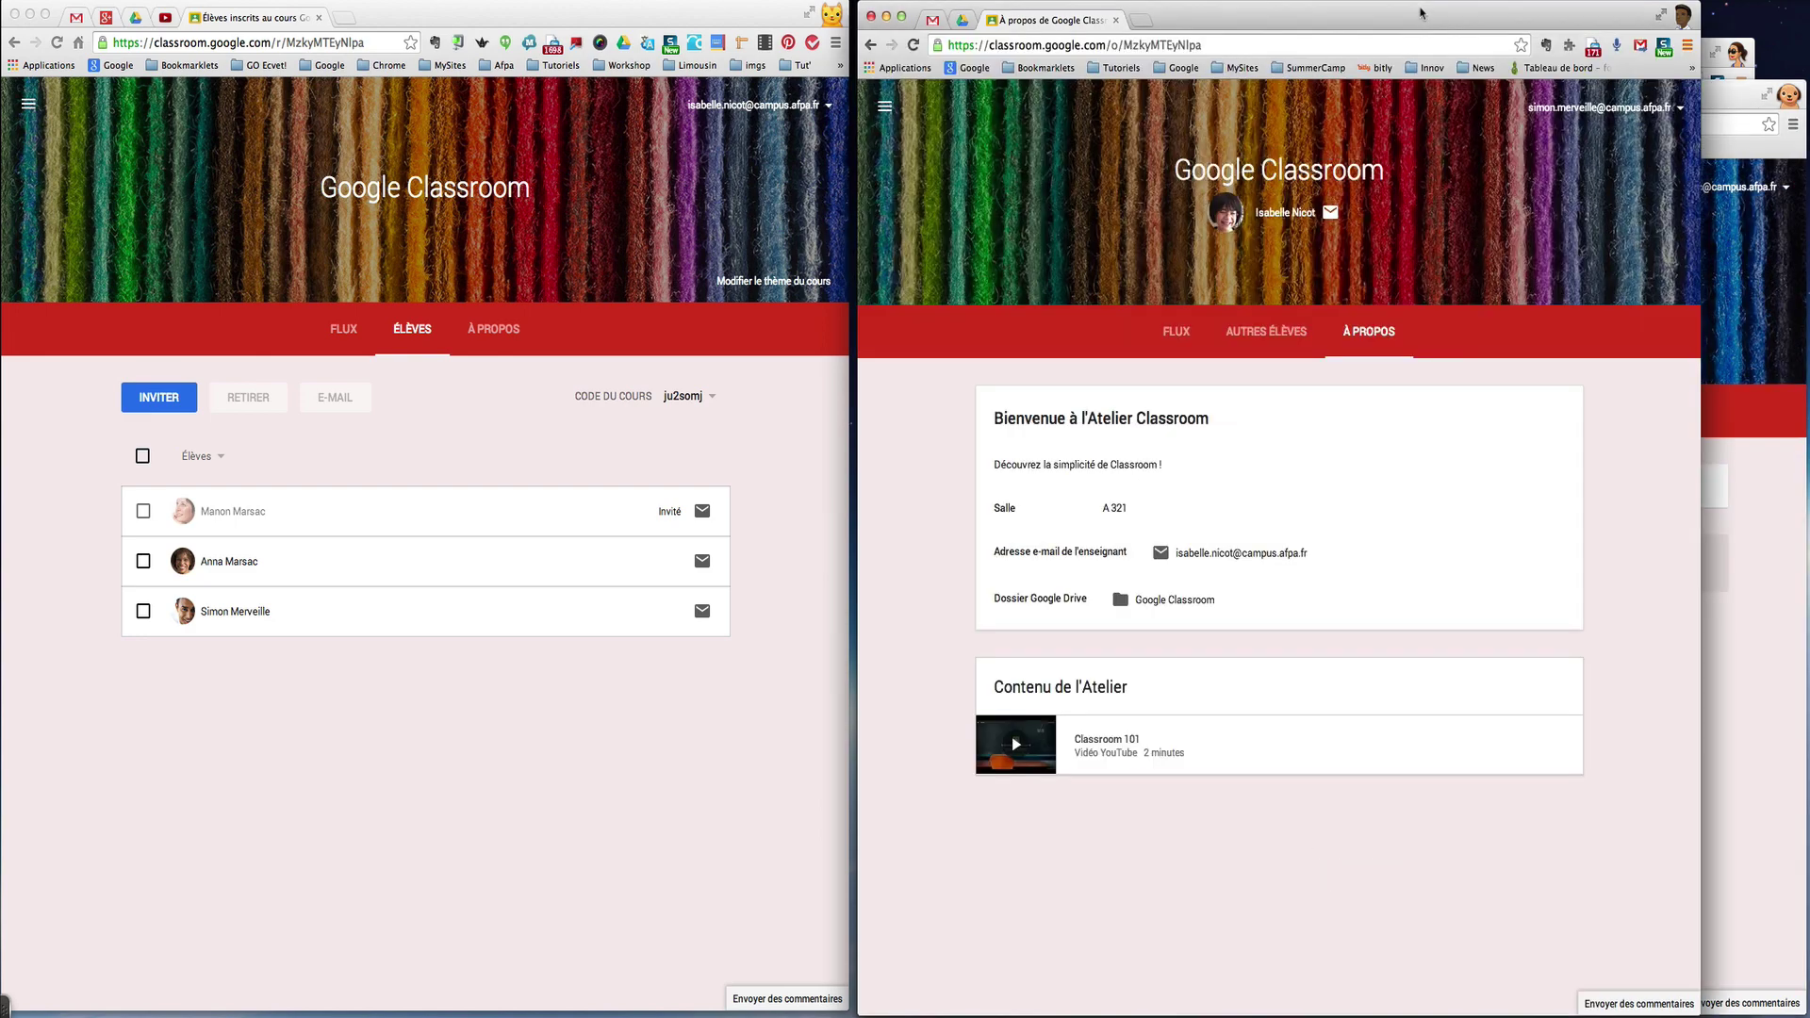